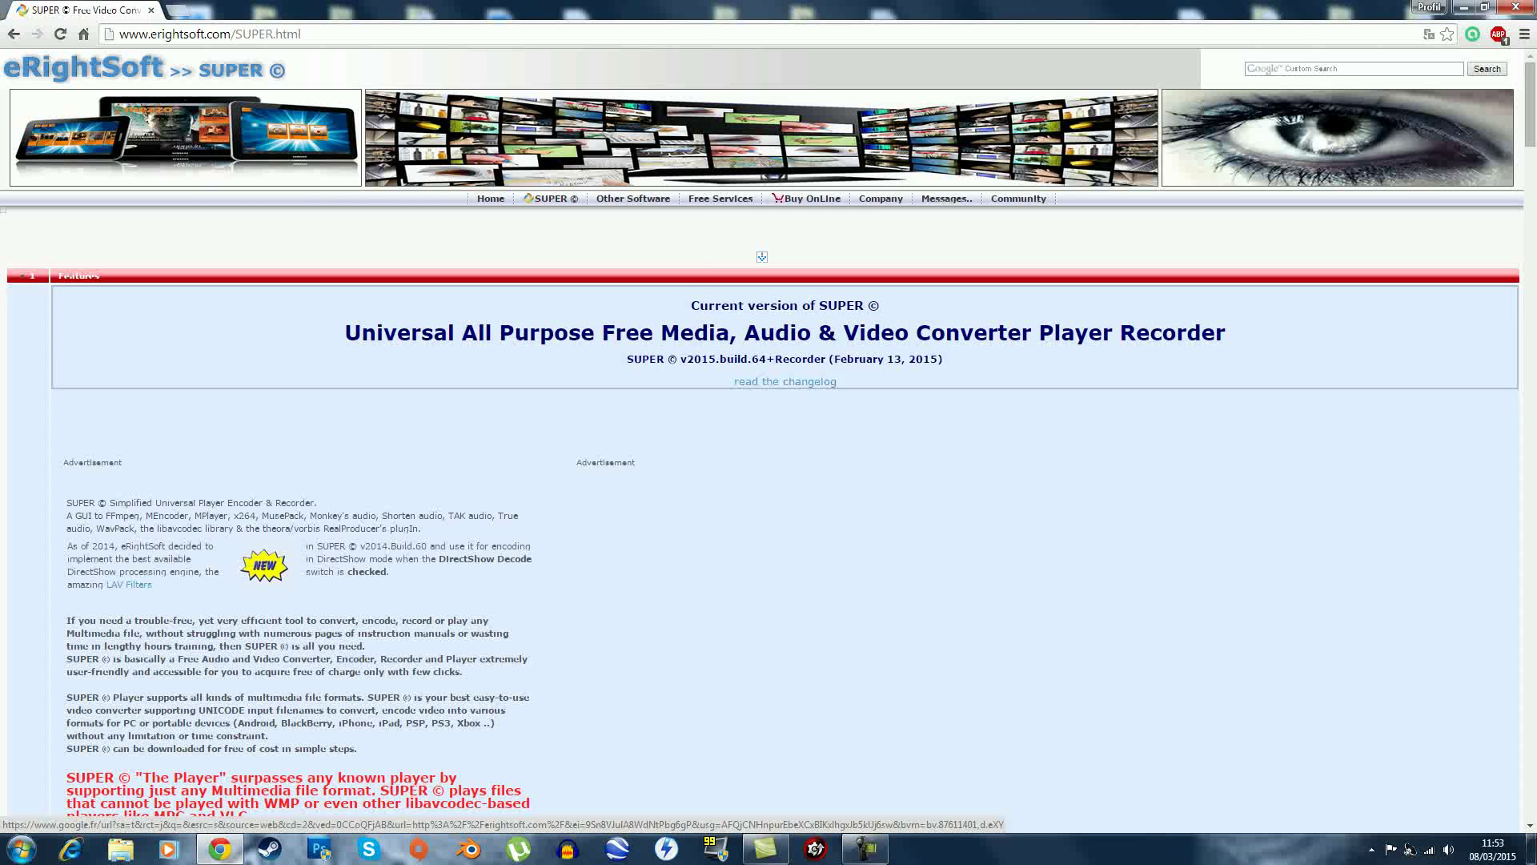
drag(605, 436, 639, 478)
click(601, 462)
click(570, 462)
click(602, 490)
click(632, 465)
click(638, 477)
mouse_move(637, 463)
mouse_down()
mouse_move(575, 463)
mouse_move(637, 463)
mouse_up()
click(637, 464)
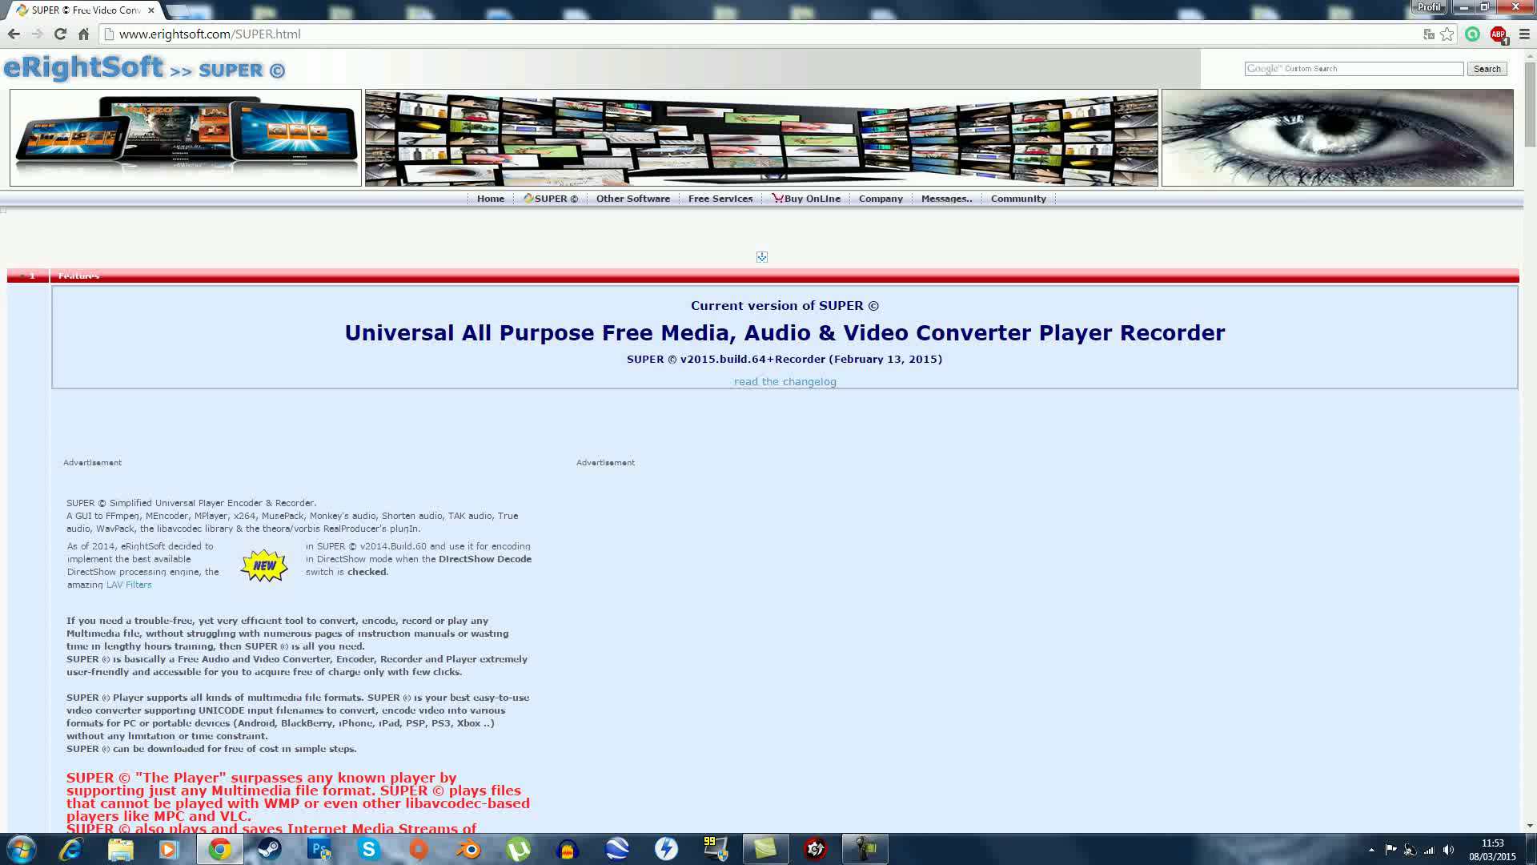
double_click(400, 333)
click(400, 333)
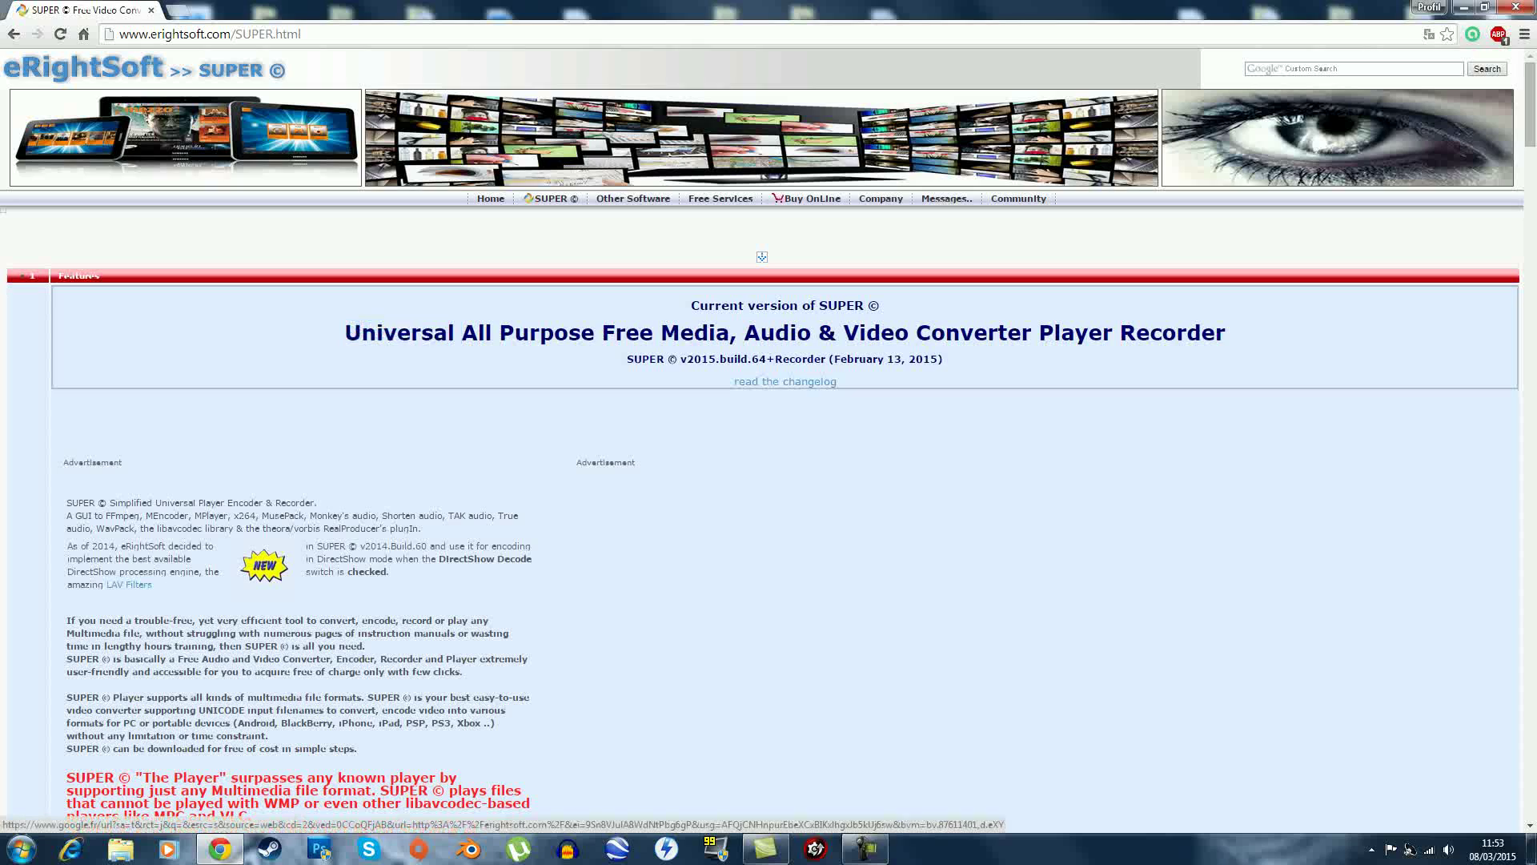
double_click(605, 462)
click(606, 463)
- Start the SUPER © download from the end of the page and allow SUPERsetup.exe to be saved
scroll(769, 433, down, 20)
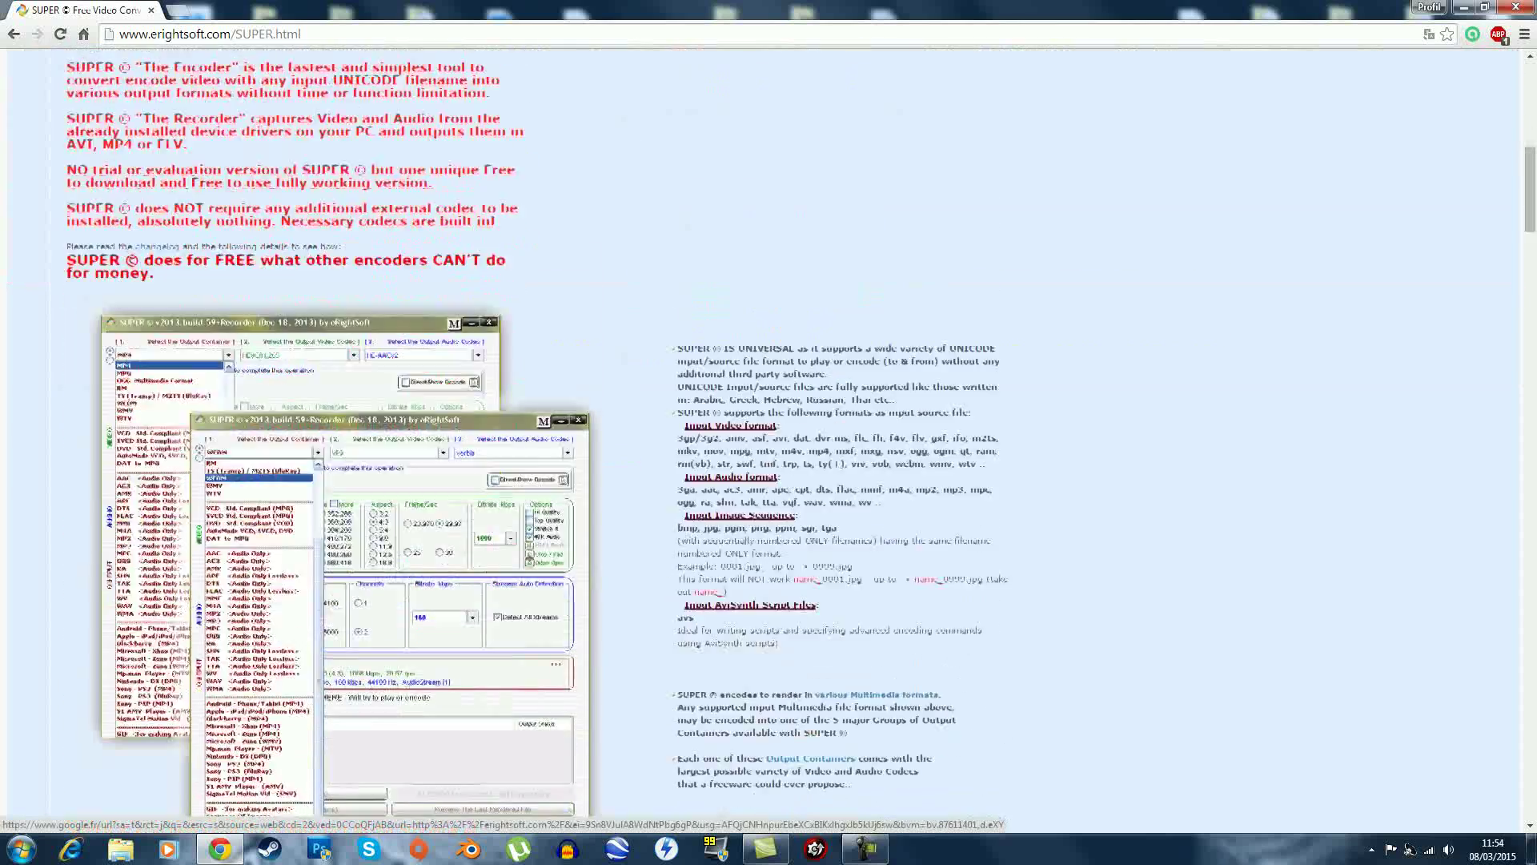
scroll(769, 432, down, 20)
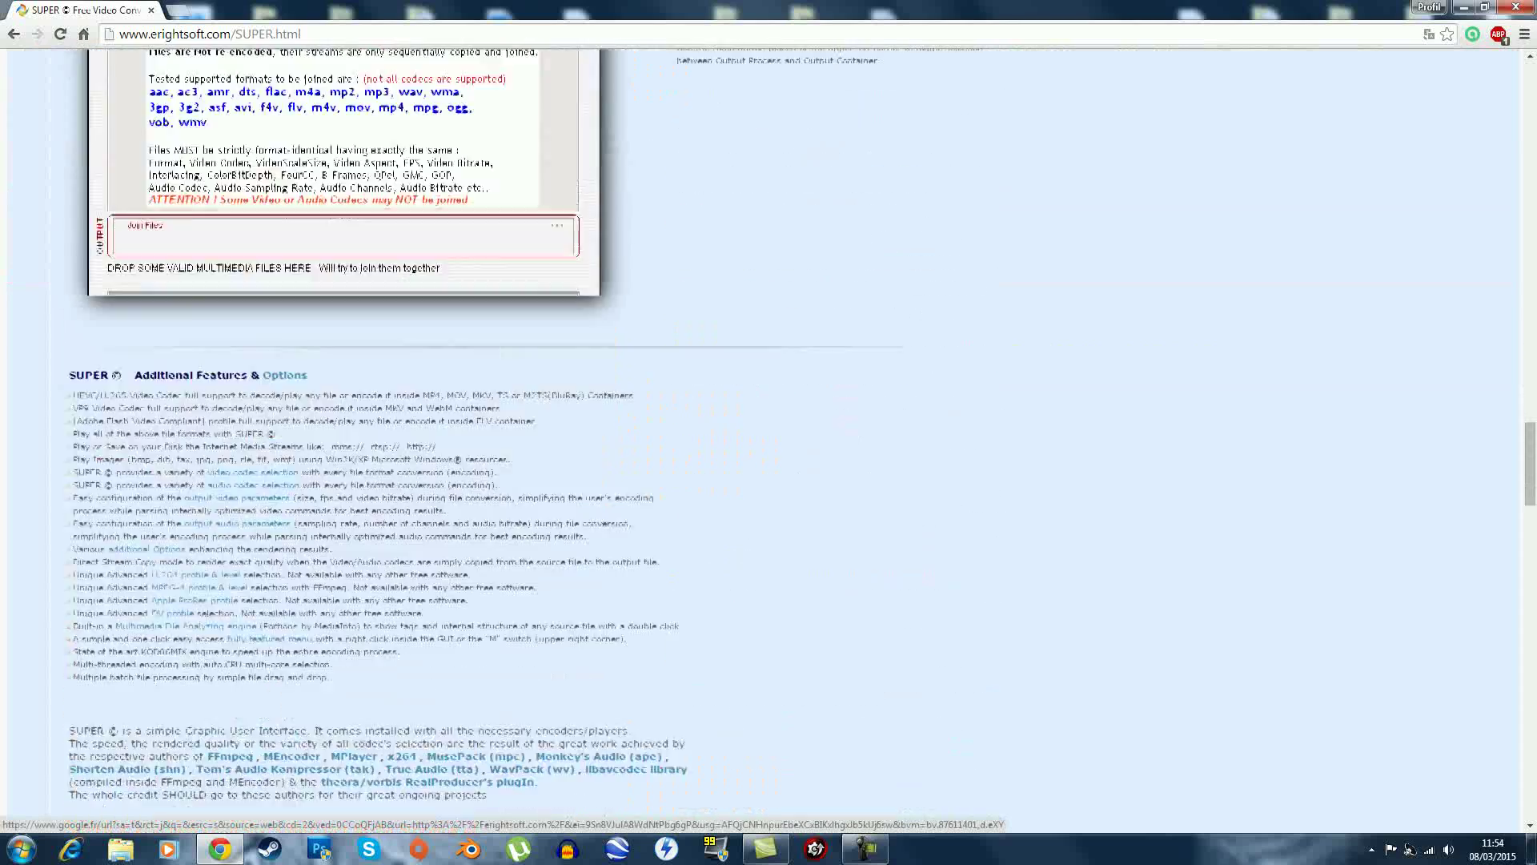
scroll(769, 432, down, 20)
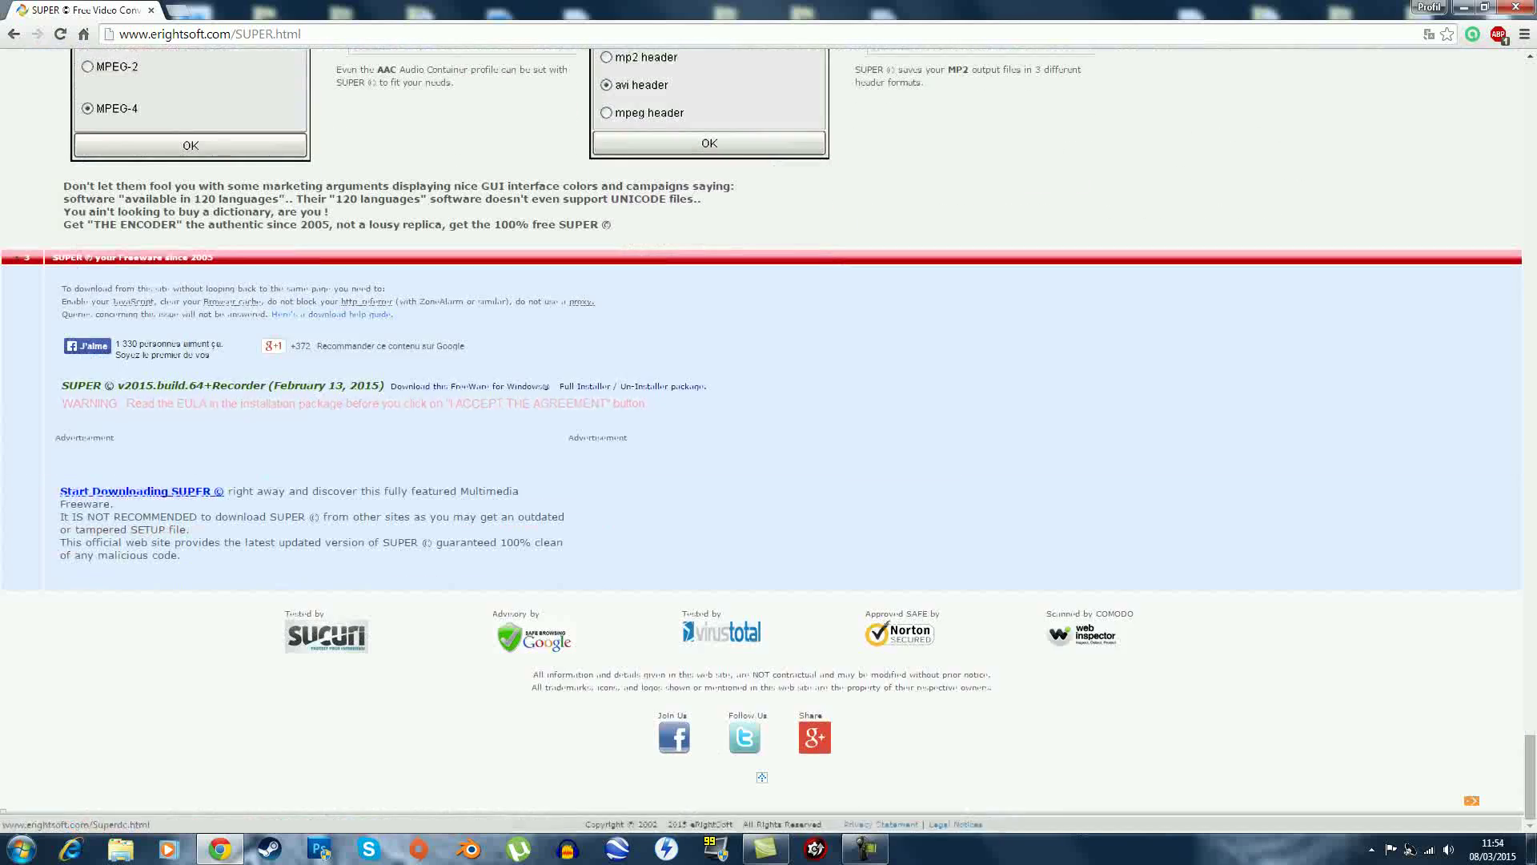
click(142, 492)
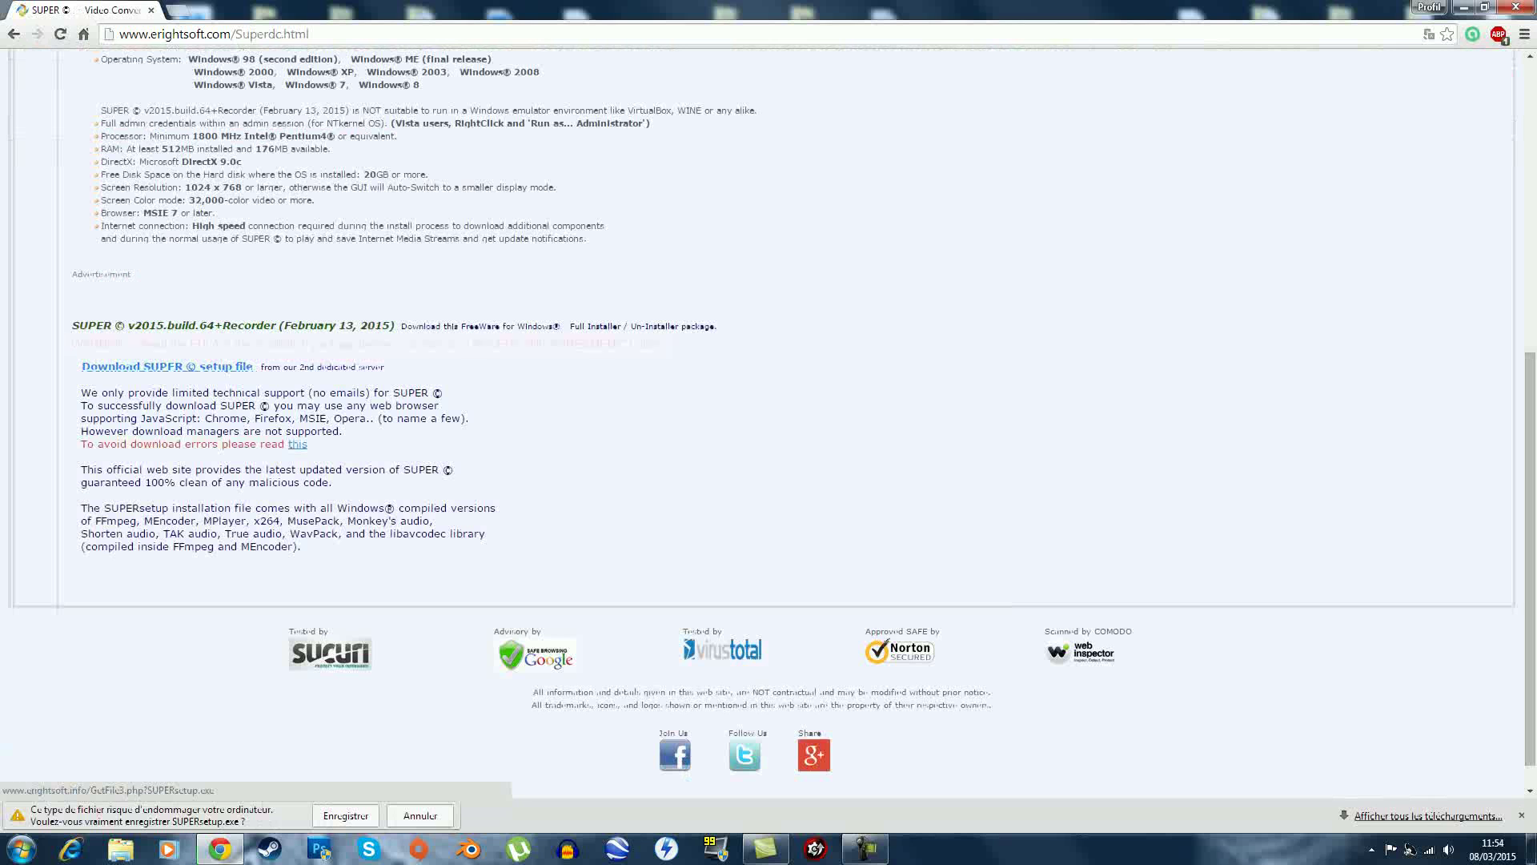
click(346, 816)
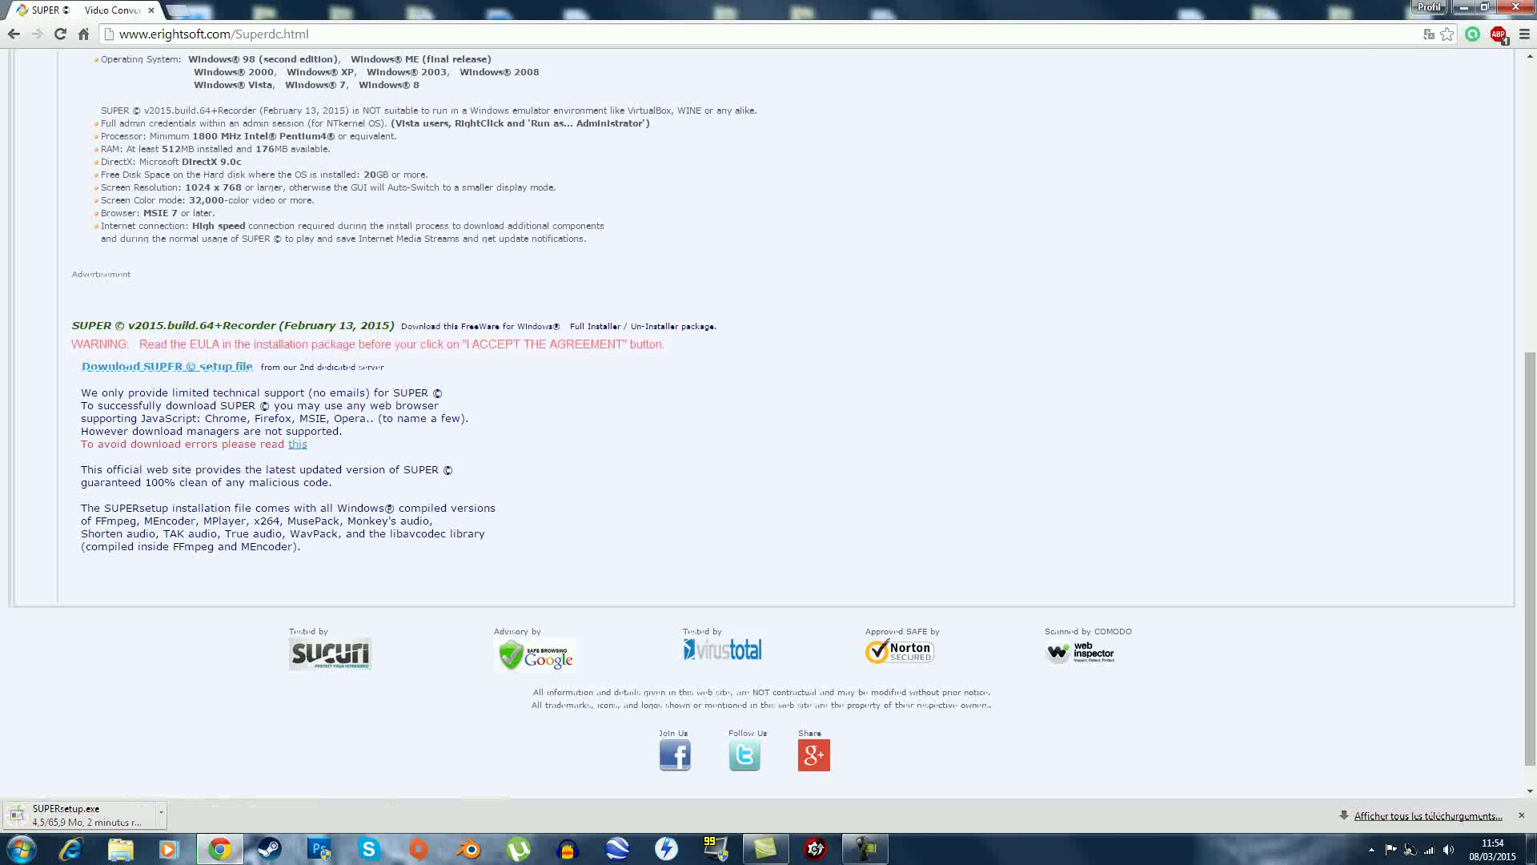
- Move the SUPERsetup installer to the empty middle area of the desktop and minimize the browser
click(865, 849)
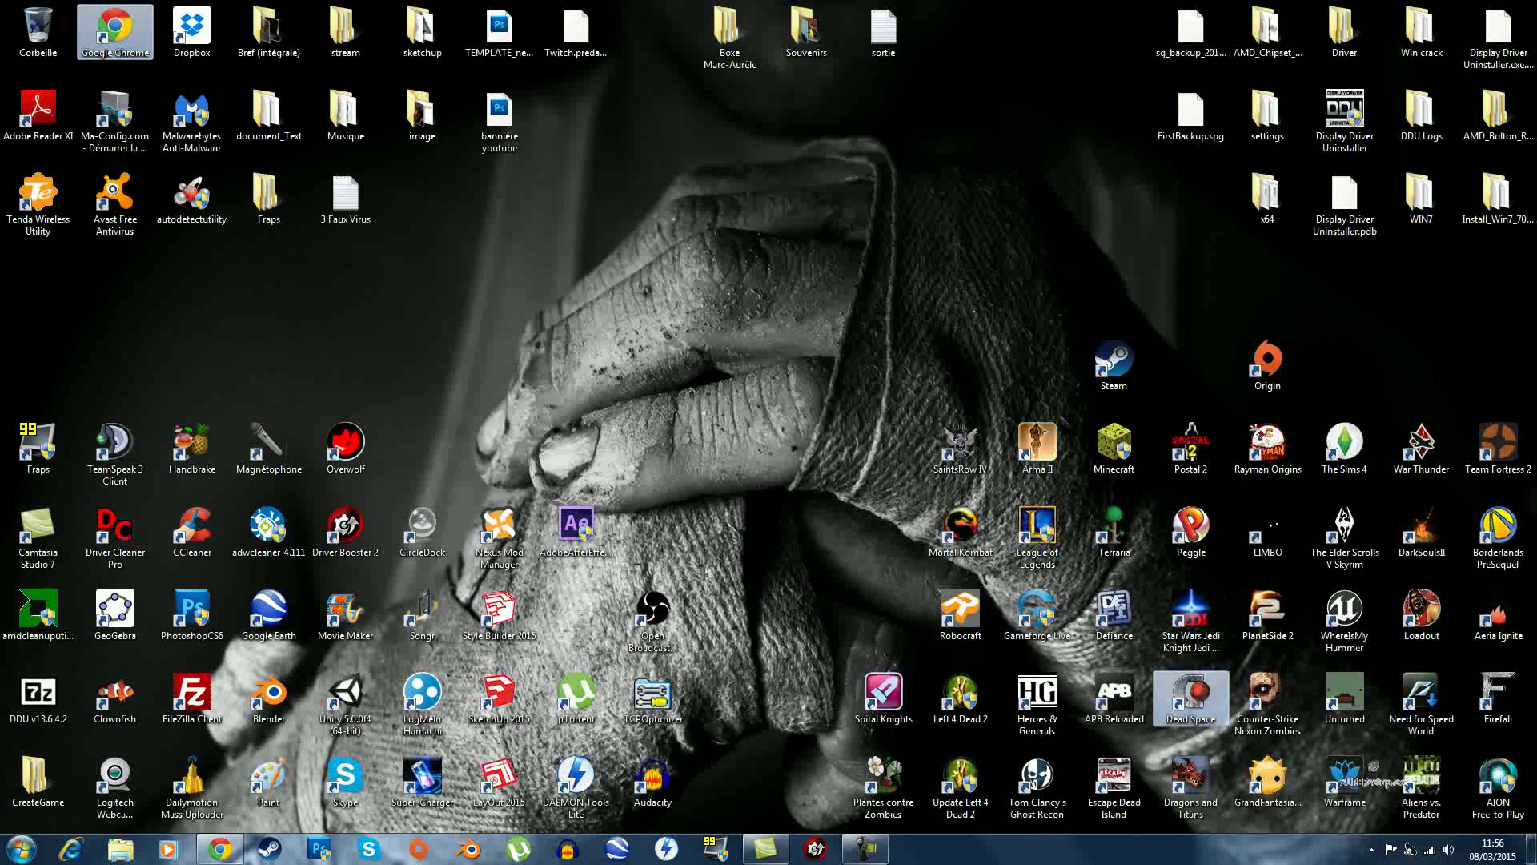
drag(1373, 769, 807, 364)
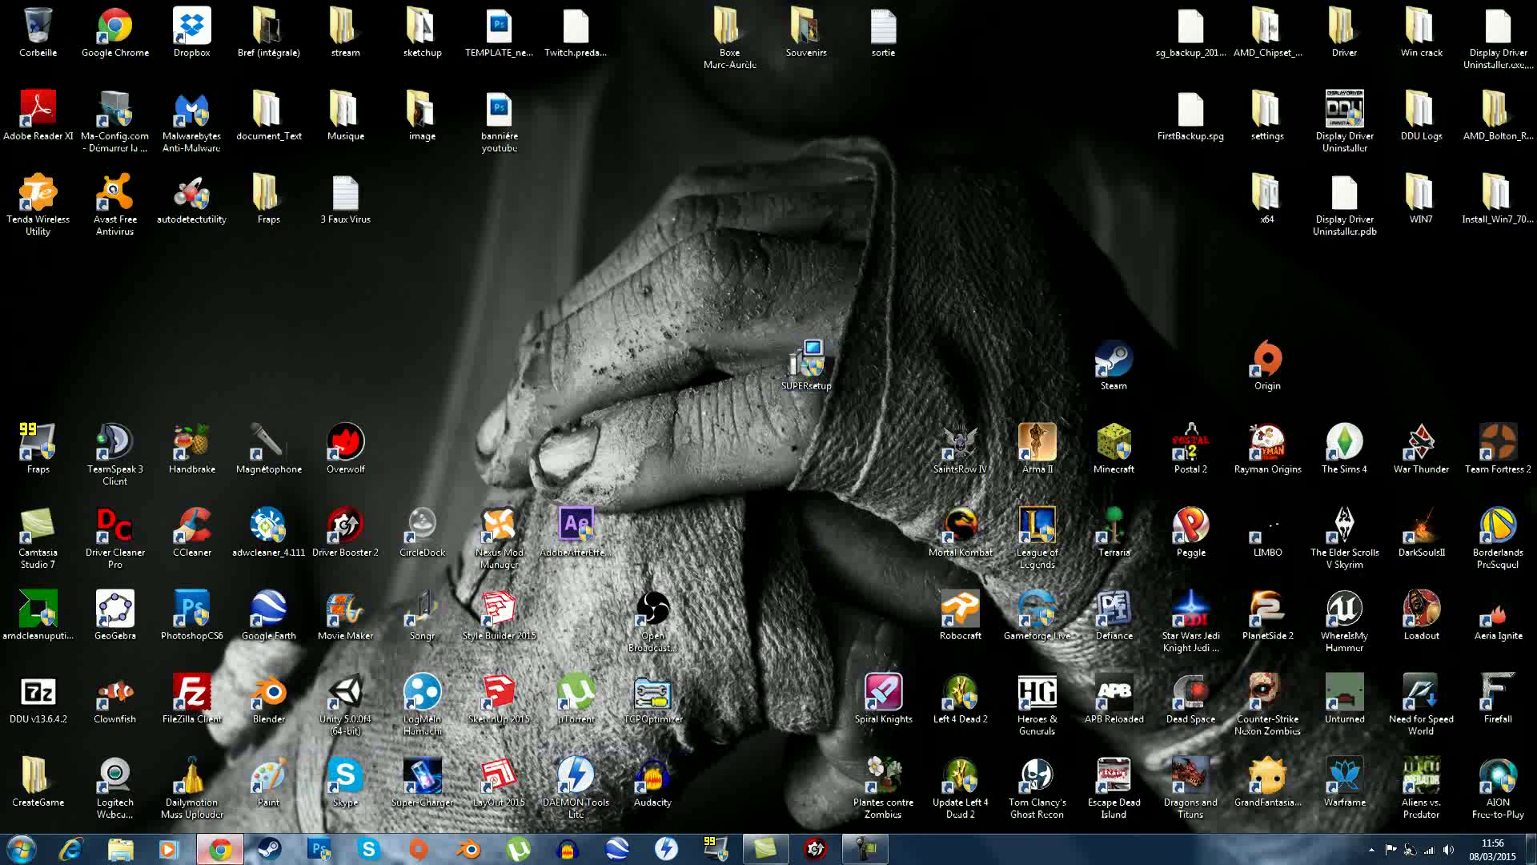
click(220, 849)
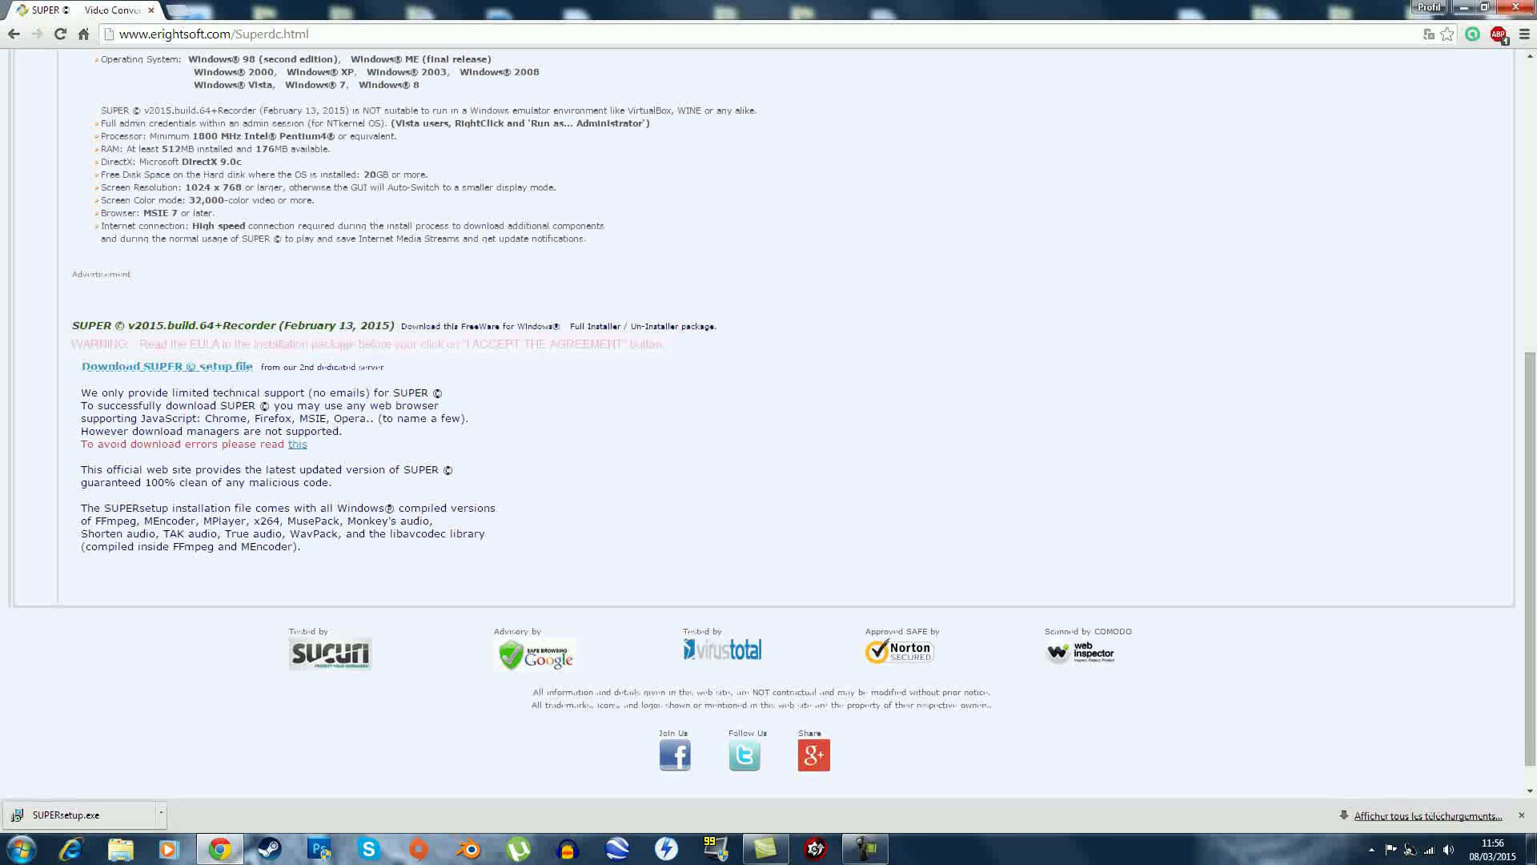
click(1485, 6)
key(super+Down)
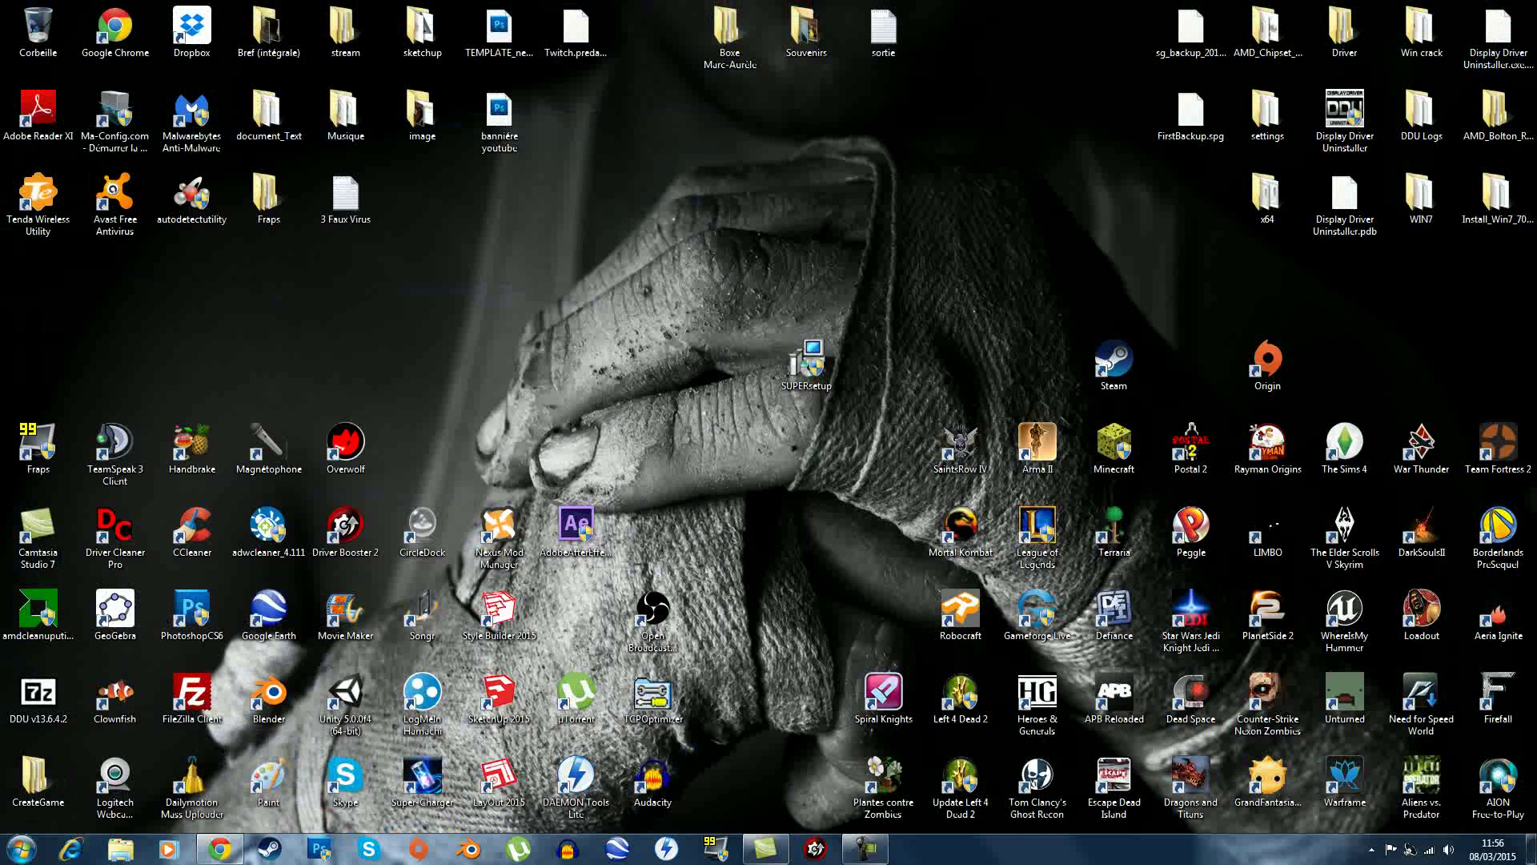
- Run SUPERsetup as administrator and accept Français as the setup language
right_click(803, 350)
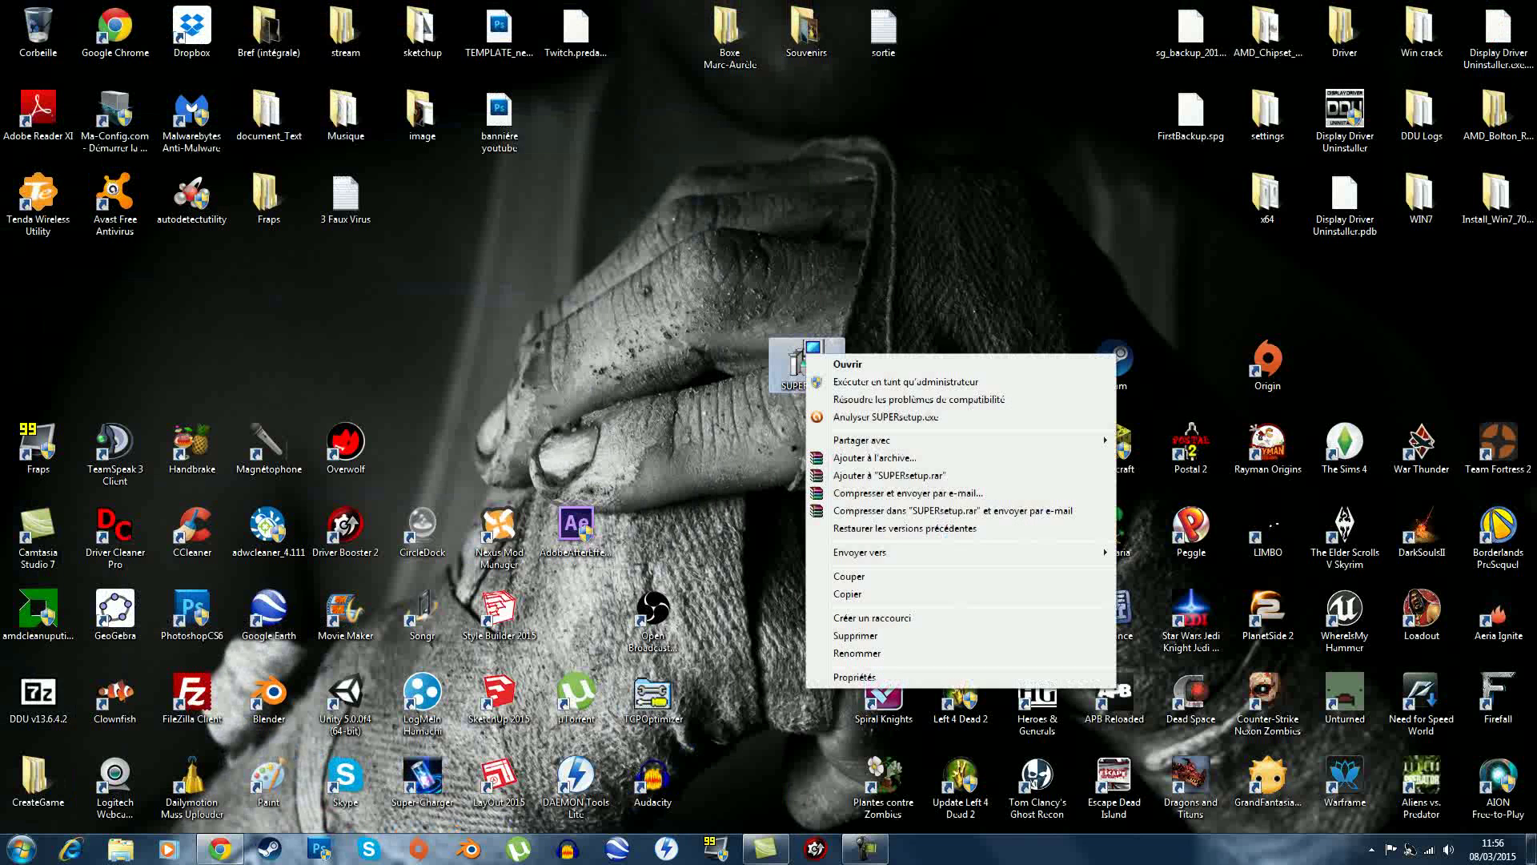
click(881, 377)
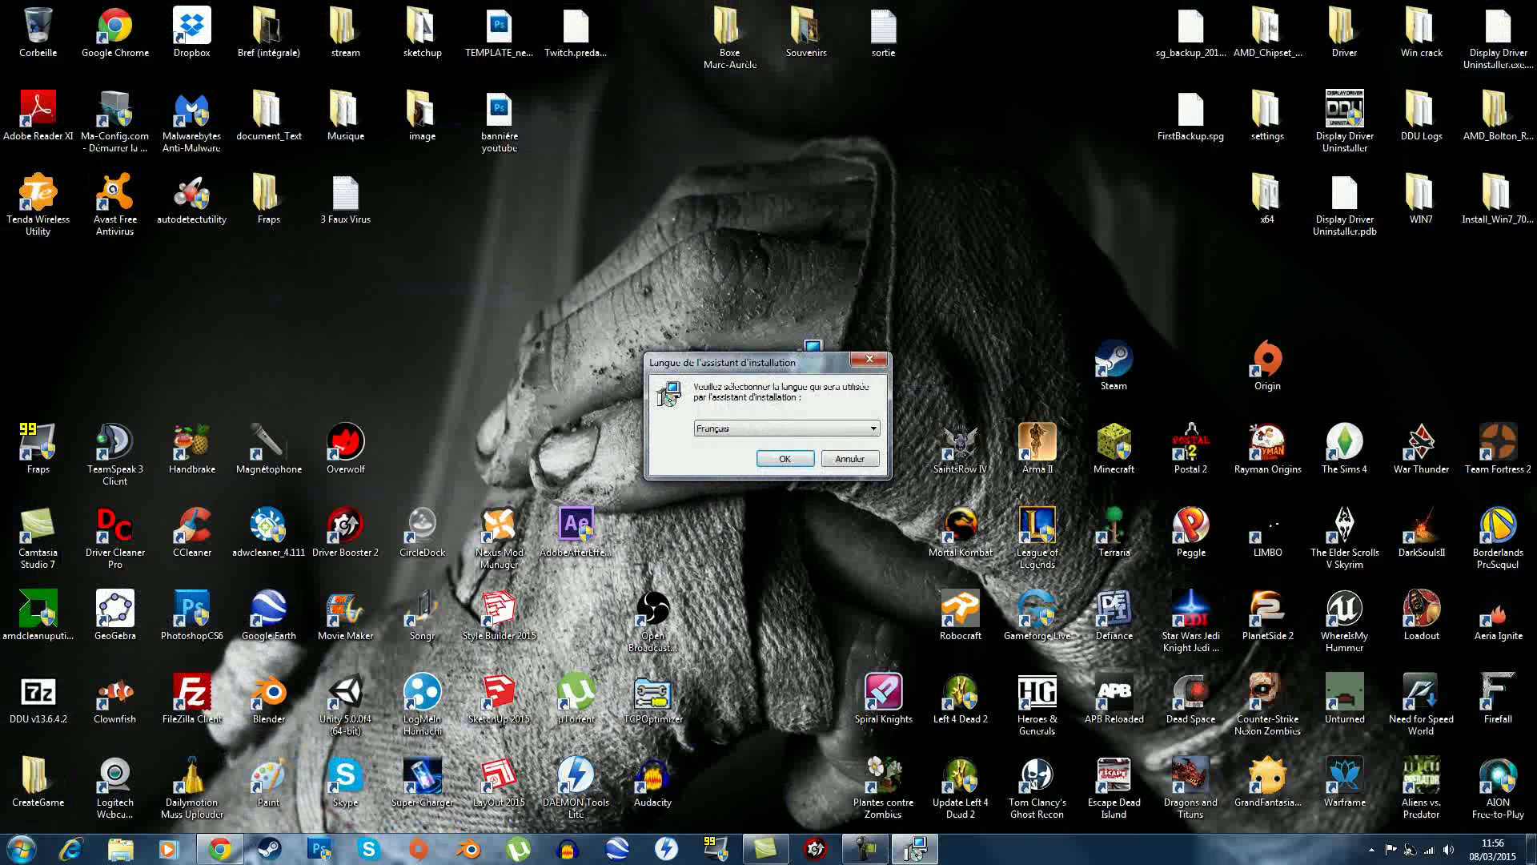
click(786, 459)
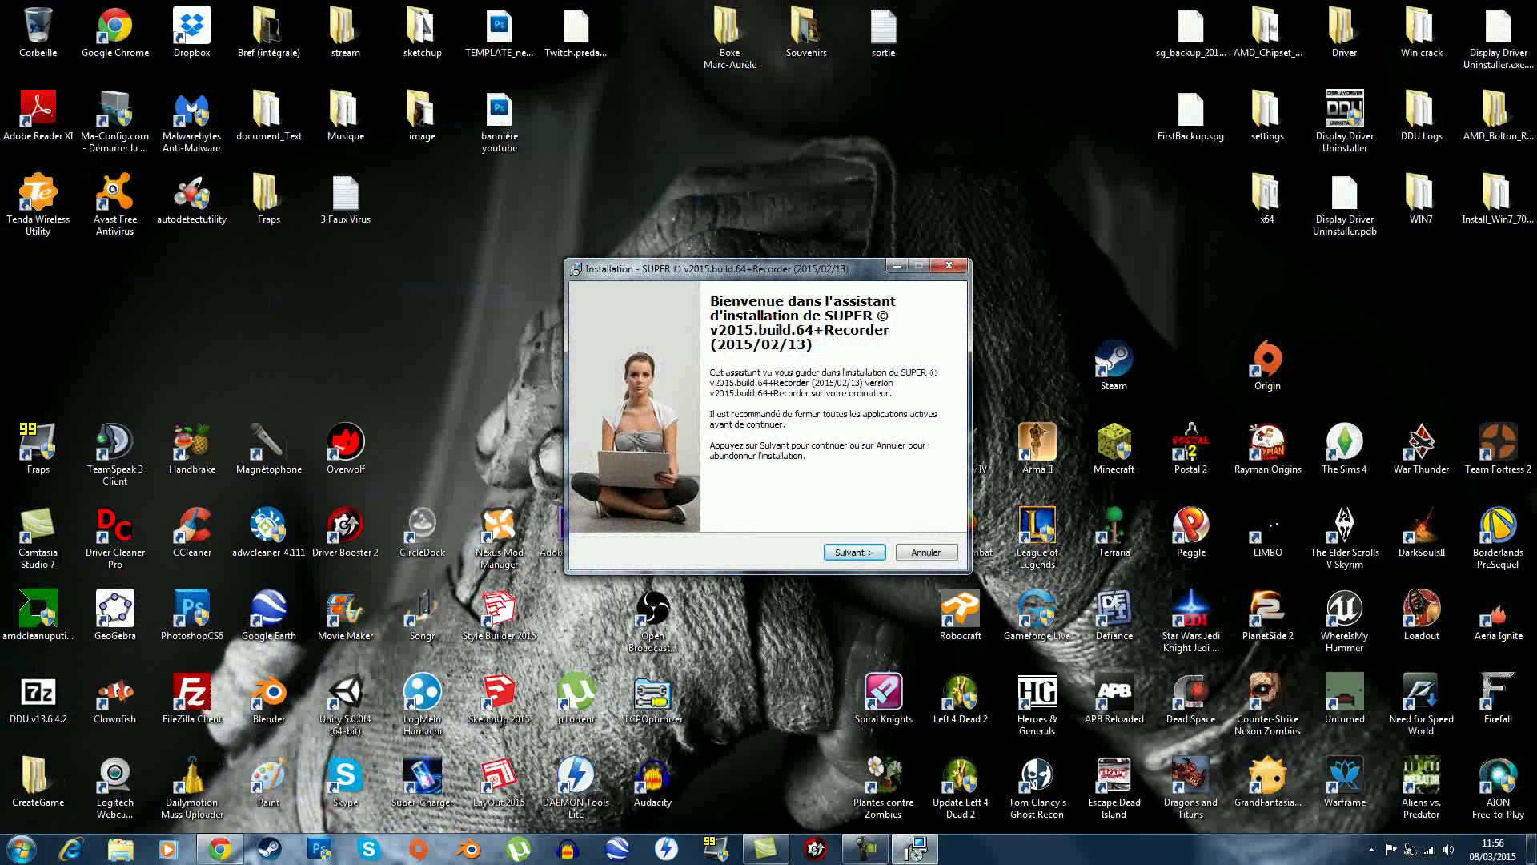
- Go past the welcome page and accept the licence agreement in the SUPER © setup wizard
drag(769, 268, 717, 238)
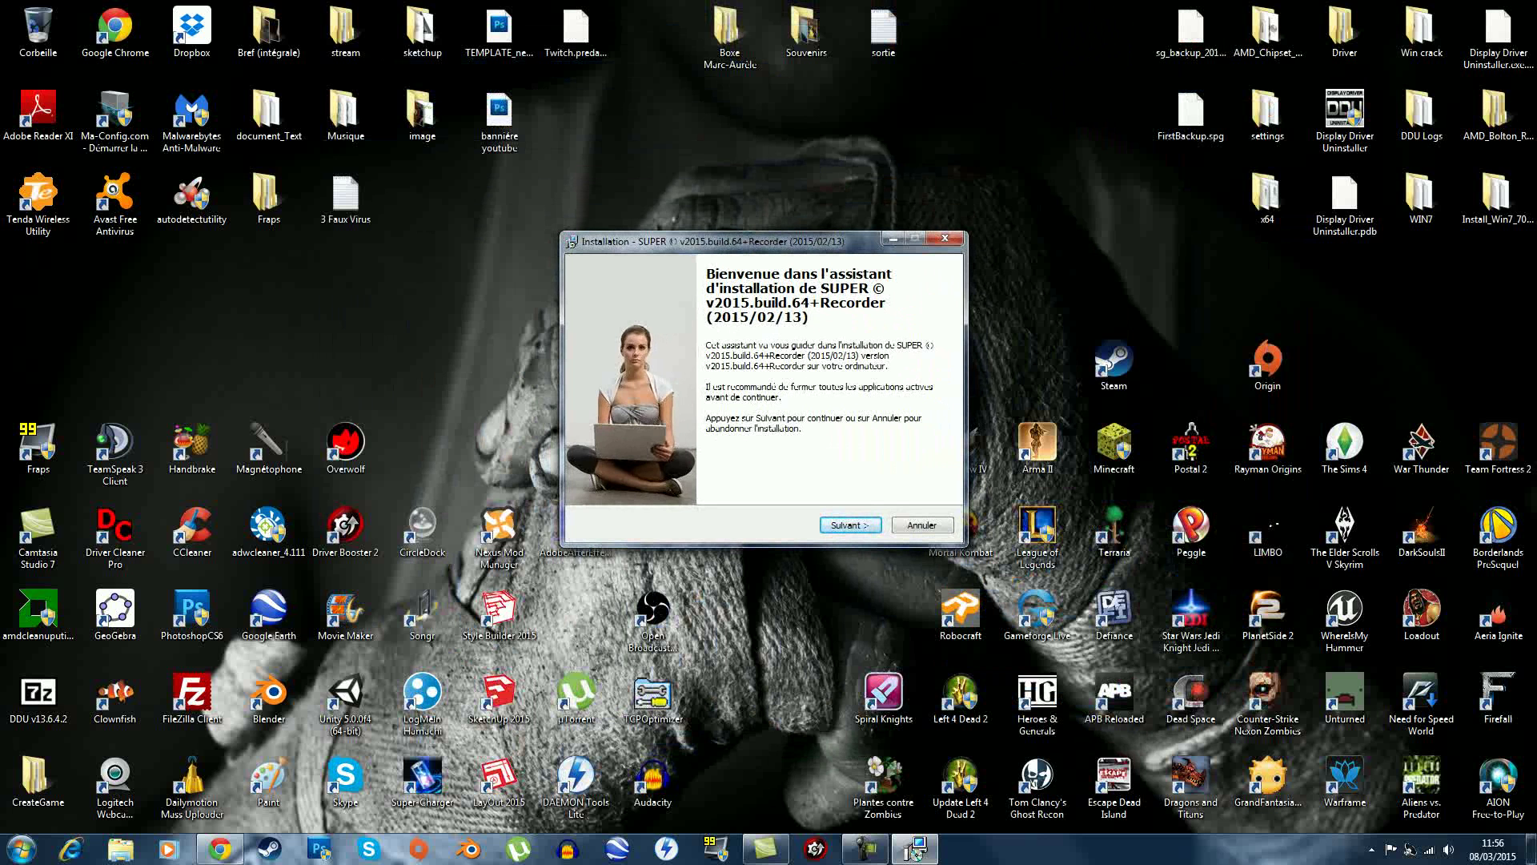
key(Return)
click(603, 476)
scroll(756, 401, down, 15)
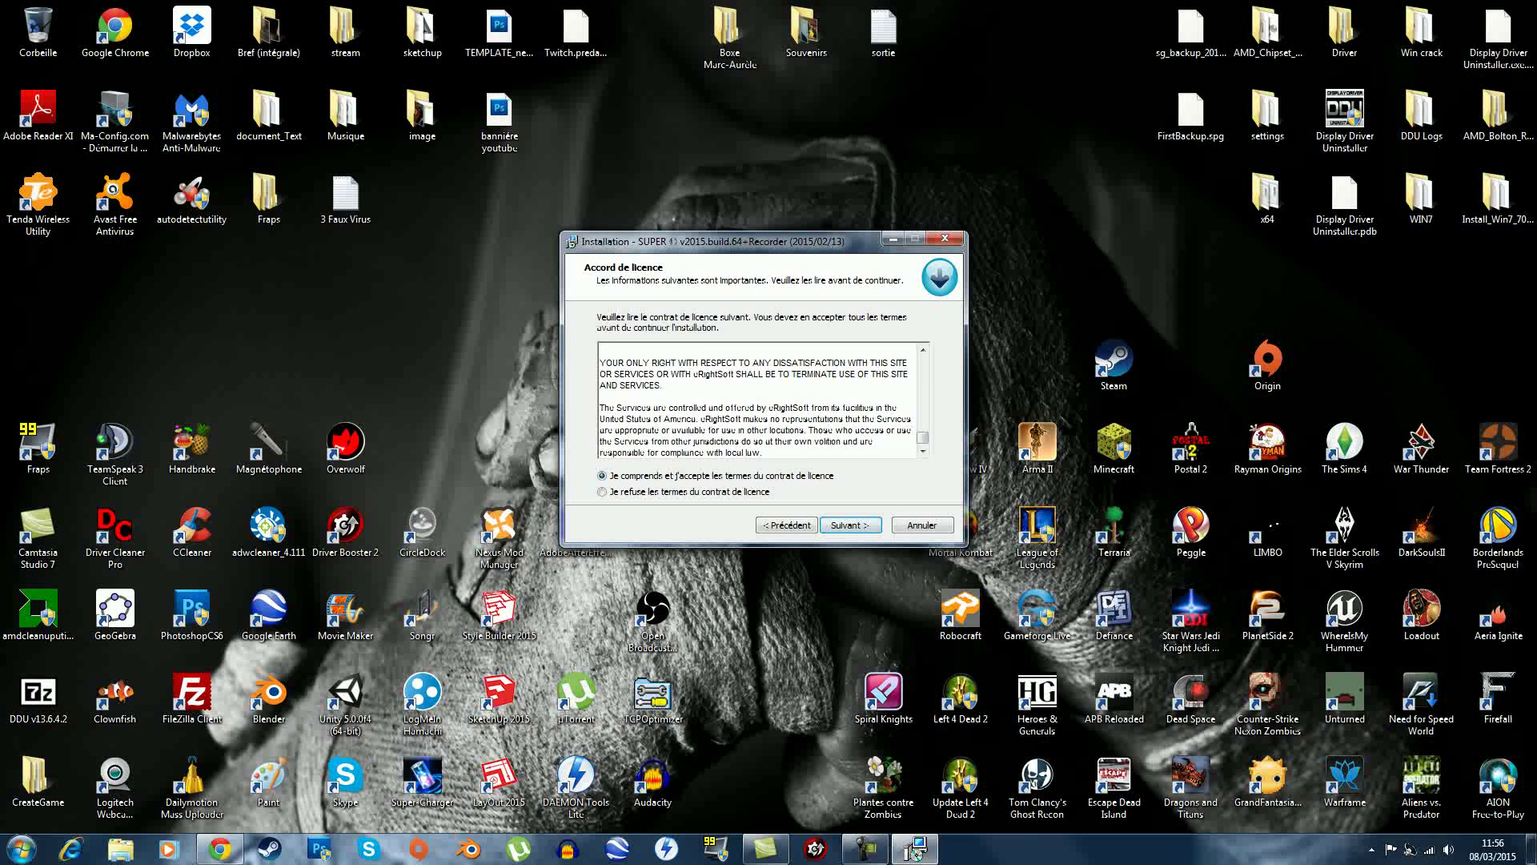
click(850, 525)
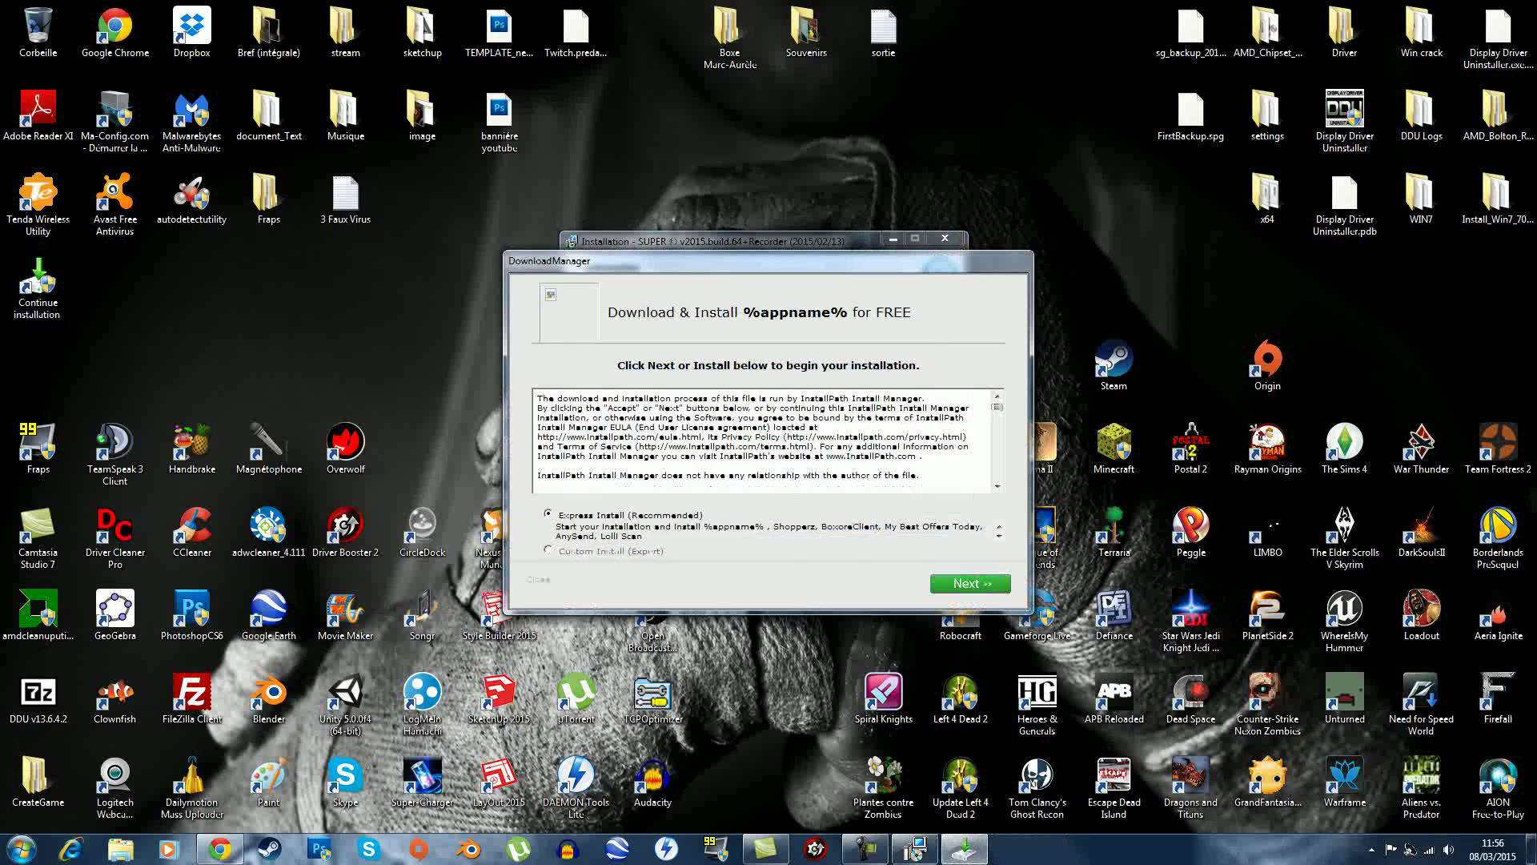
- Choose Custom Install (Expert) and deselect the Shopperz, BoxoreClient and My Best Offers Today offers
click(548, 550)
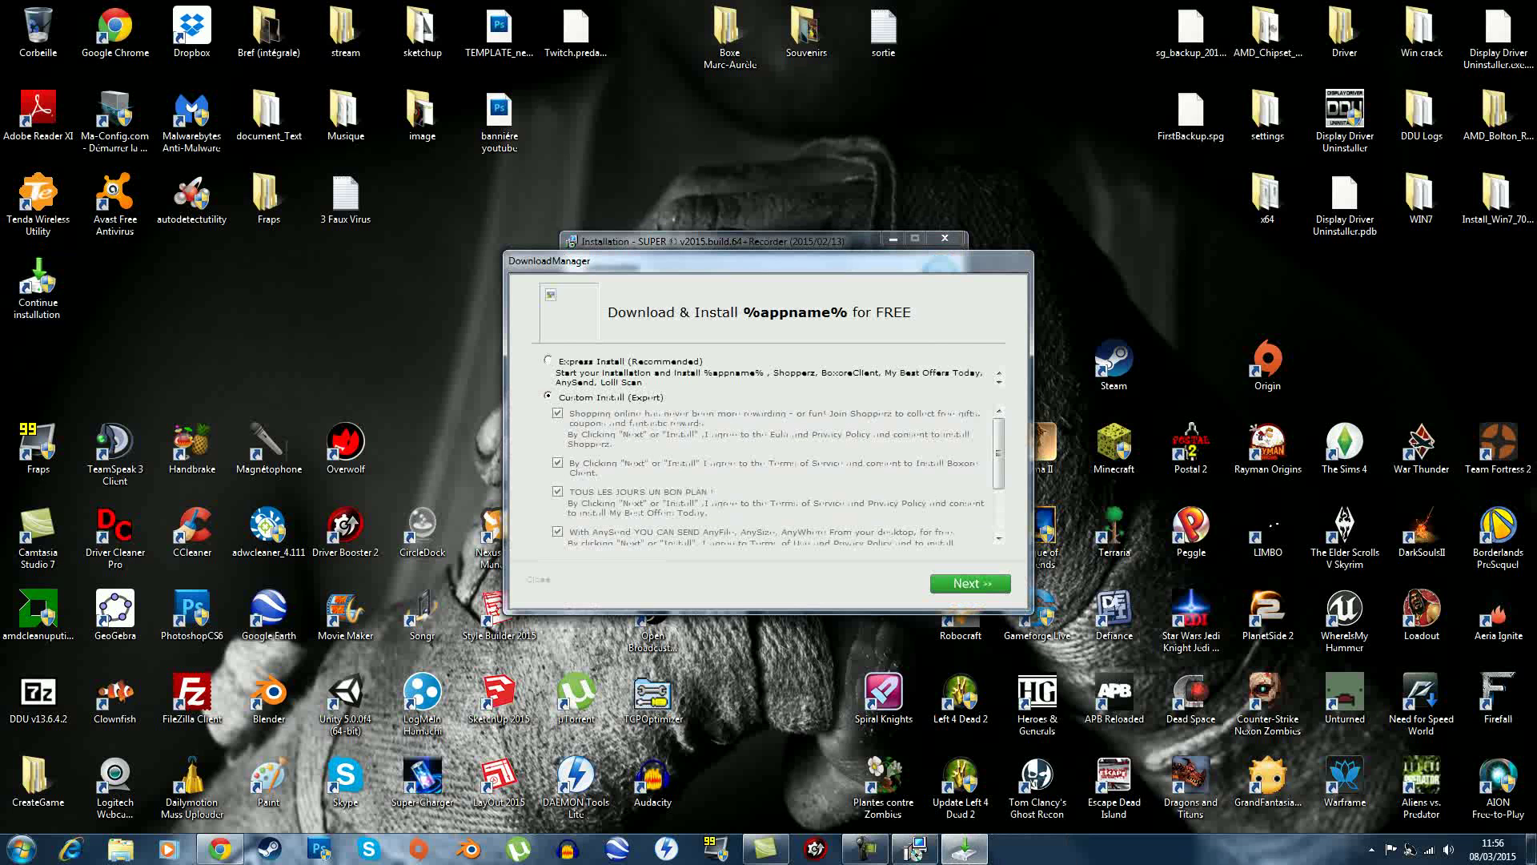
click(558, 413)
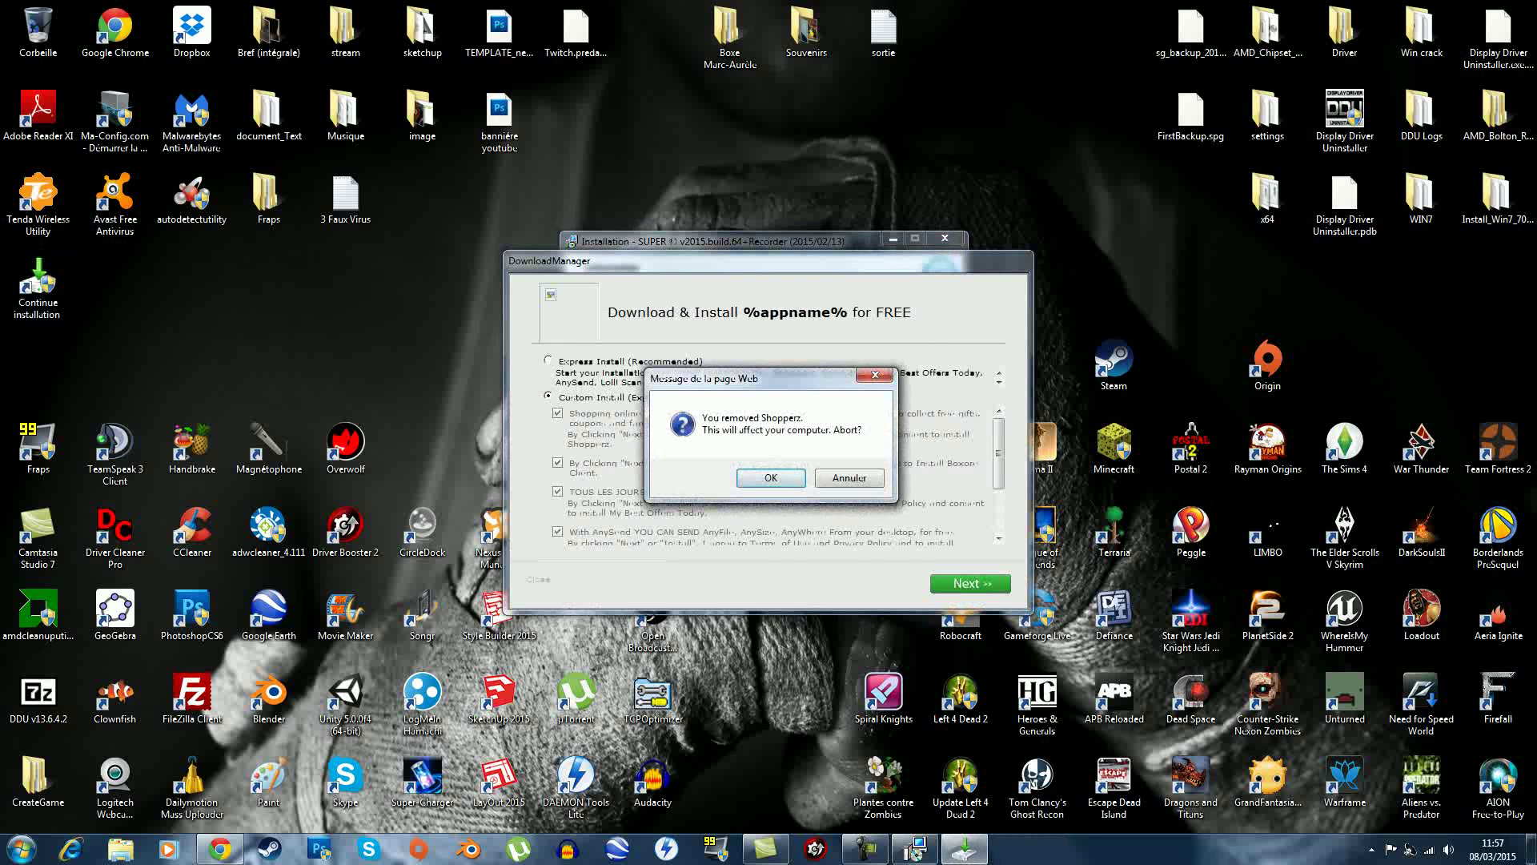
click(875, 375)
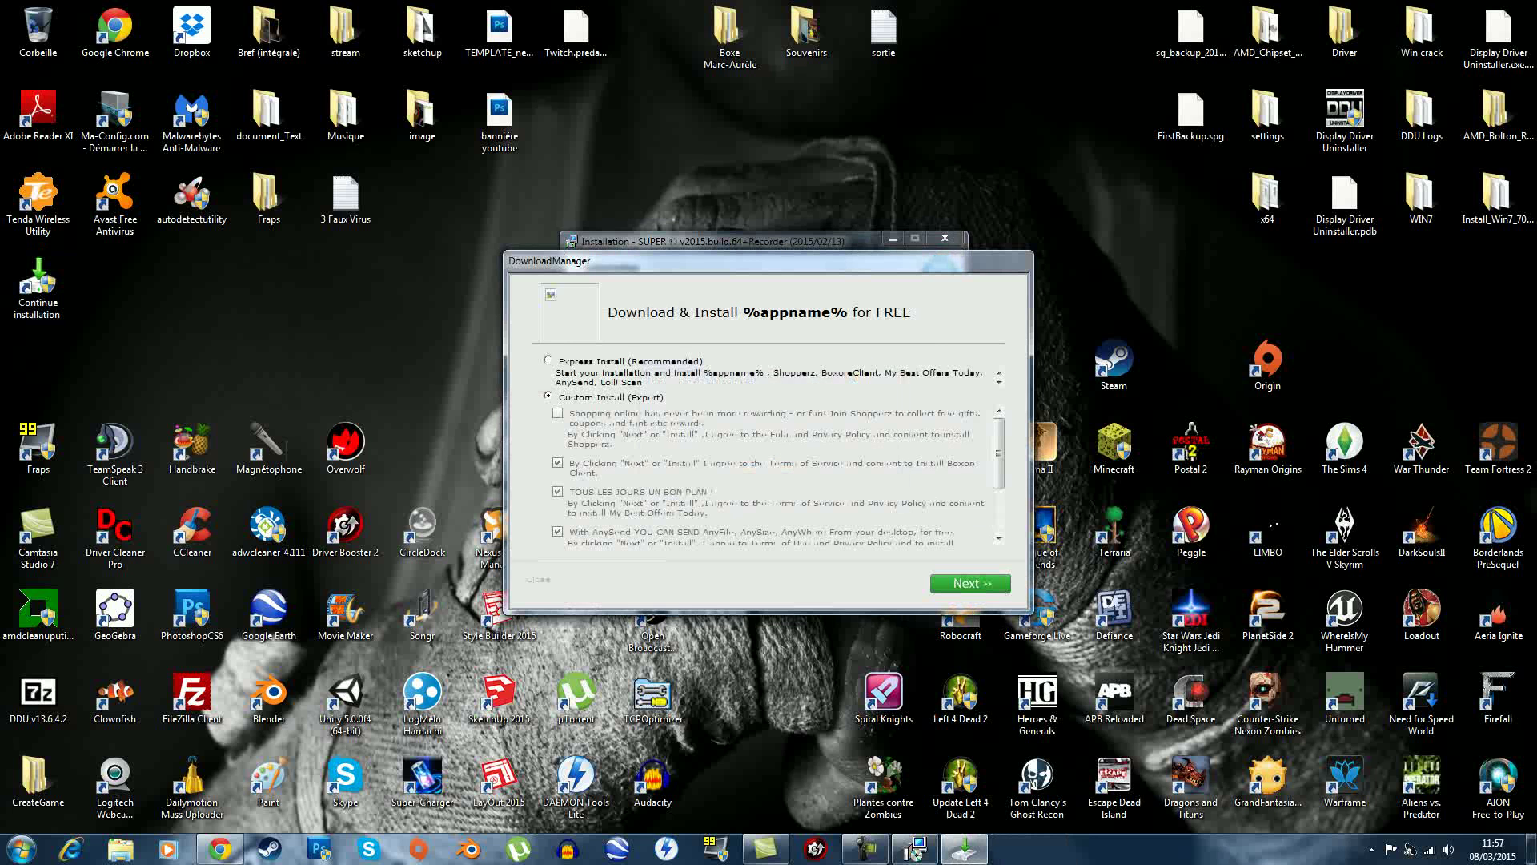
click(558, 463)
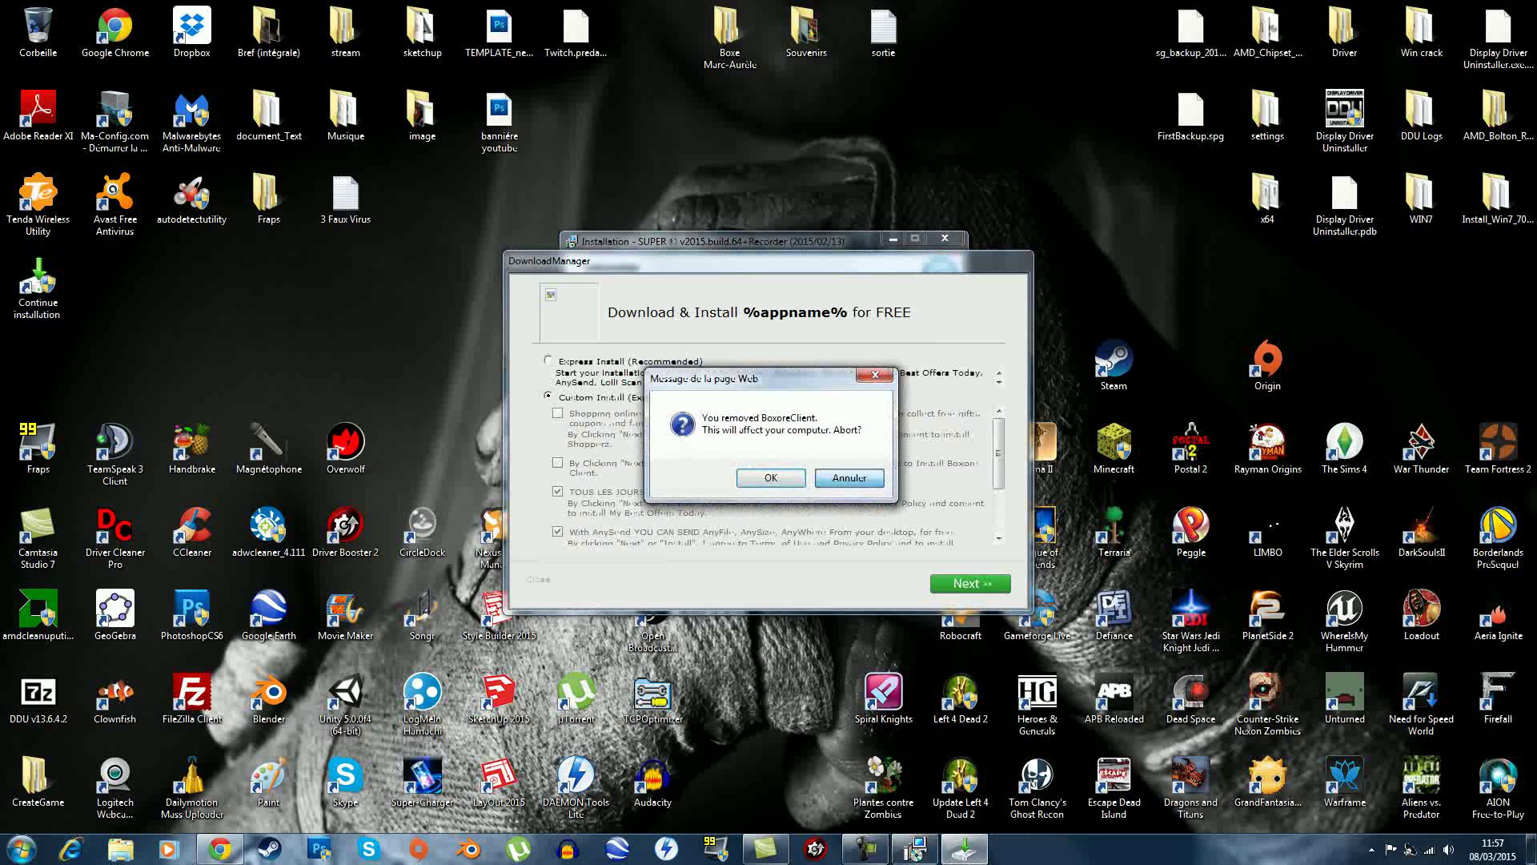
click(849, 478)
click(557, 491)
key(Return)
scroll(557, 472, down, 1)
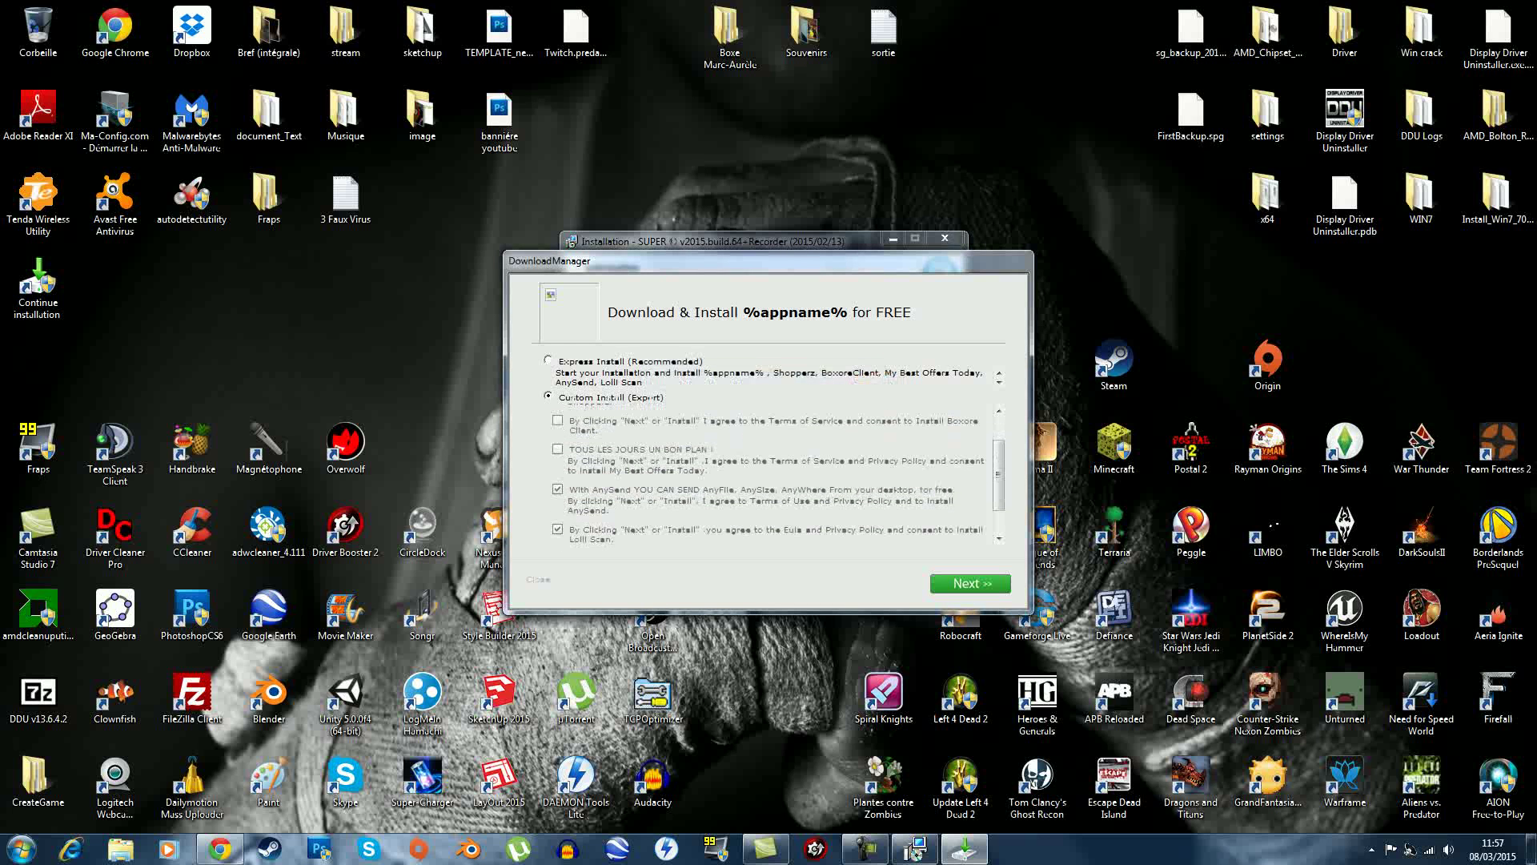
- Deselect the AnySend and Lolli Scan offers and check the whole list of custom install offers
click(558, 489)
click(846, 475)
click(558, 529)
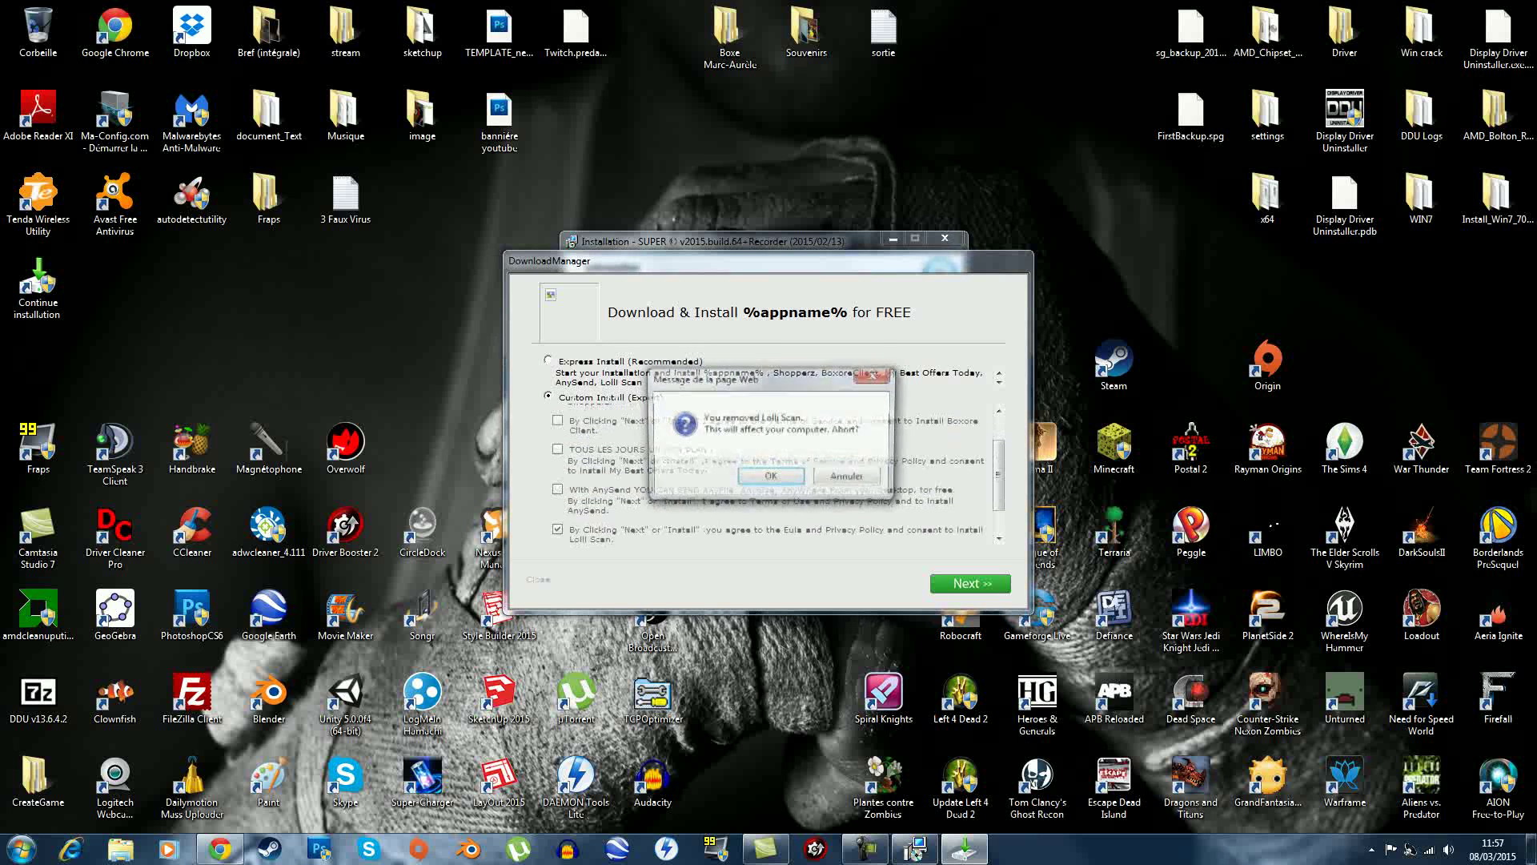
key(Return)
scroll(778, 452, down, 1)
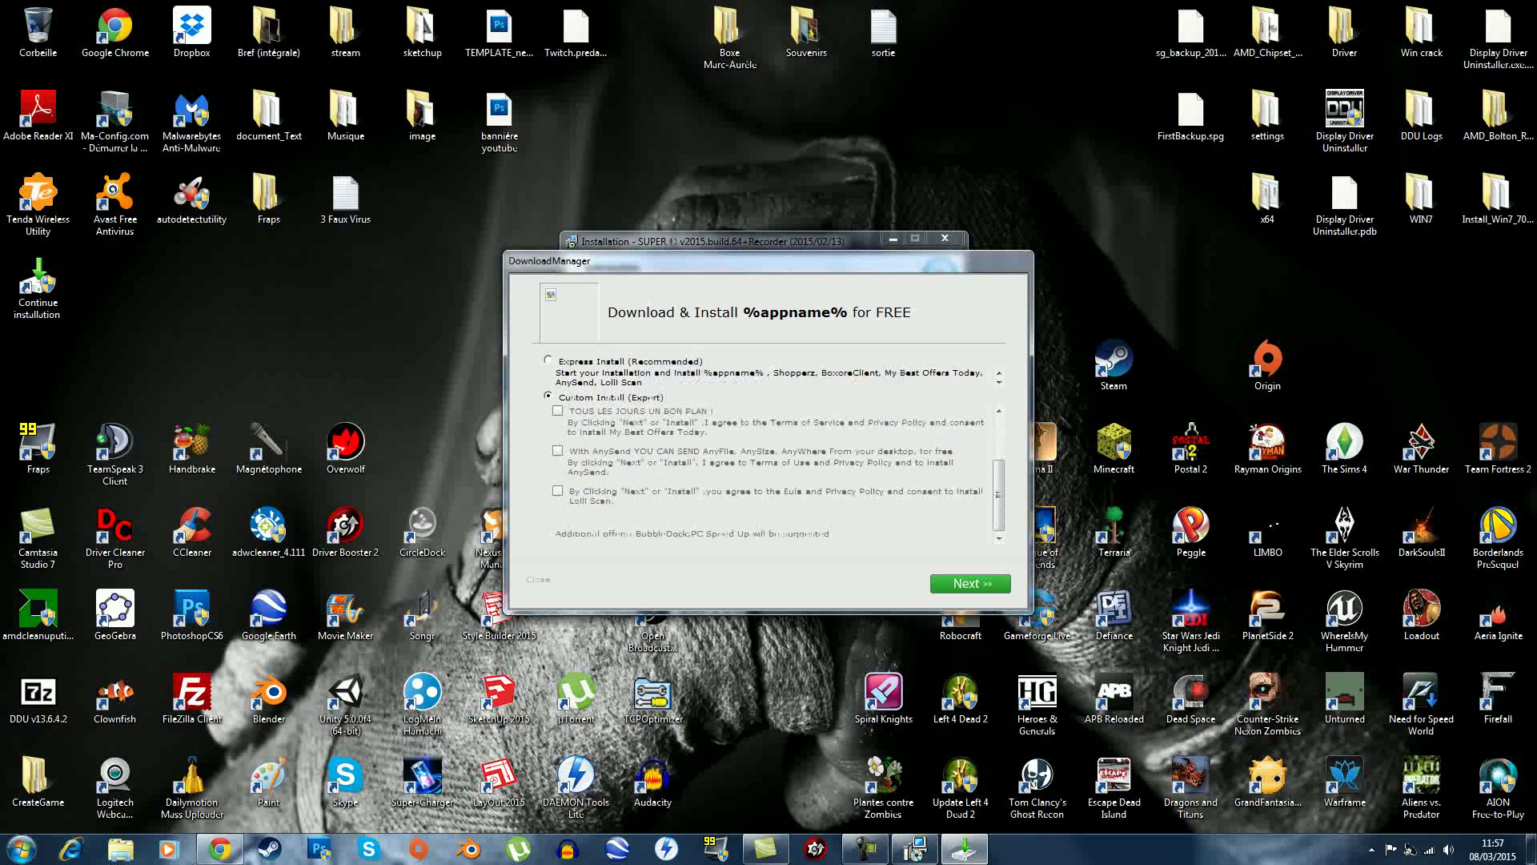
scroll(769, 472, up, 2)
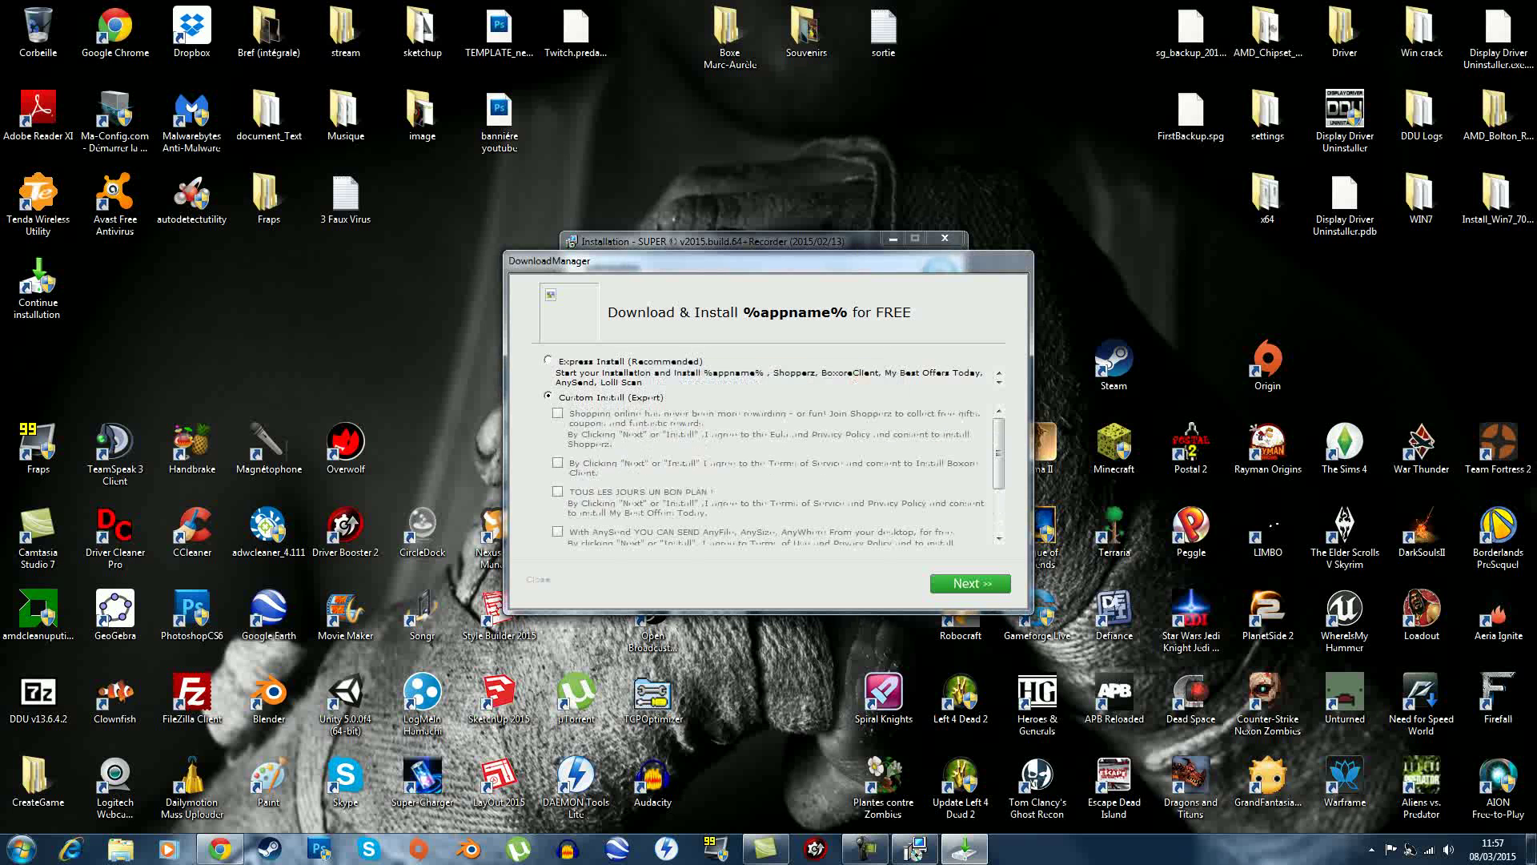
- Proceed past the custom install page and the Bubble Dock offer to return to the SUPER © setup
click(970, 584)
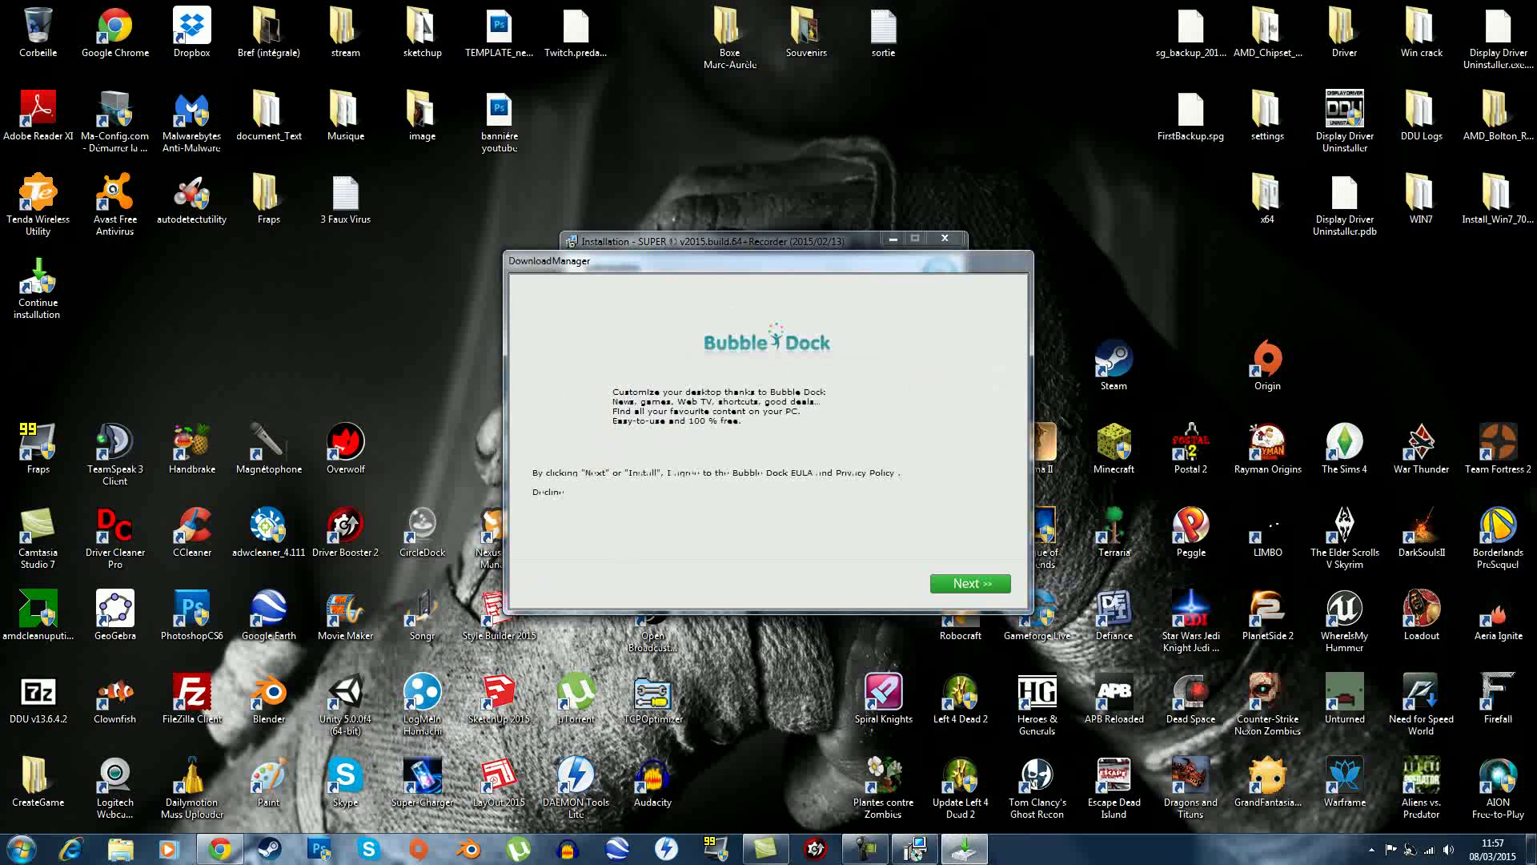
key(Return)
key(Return)
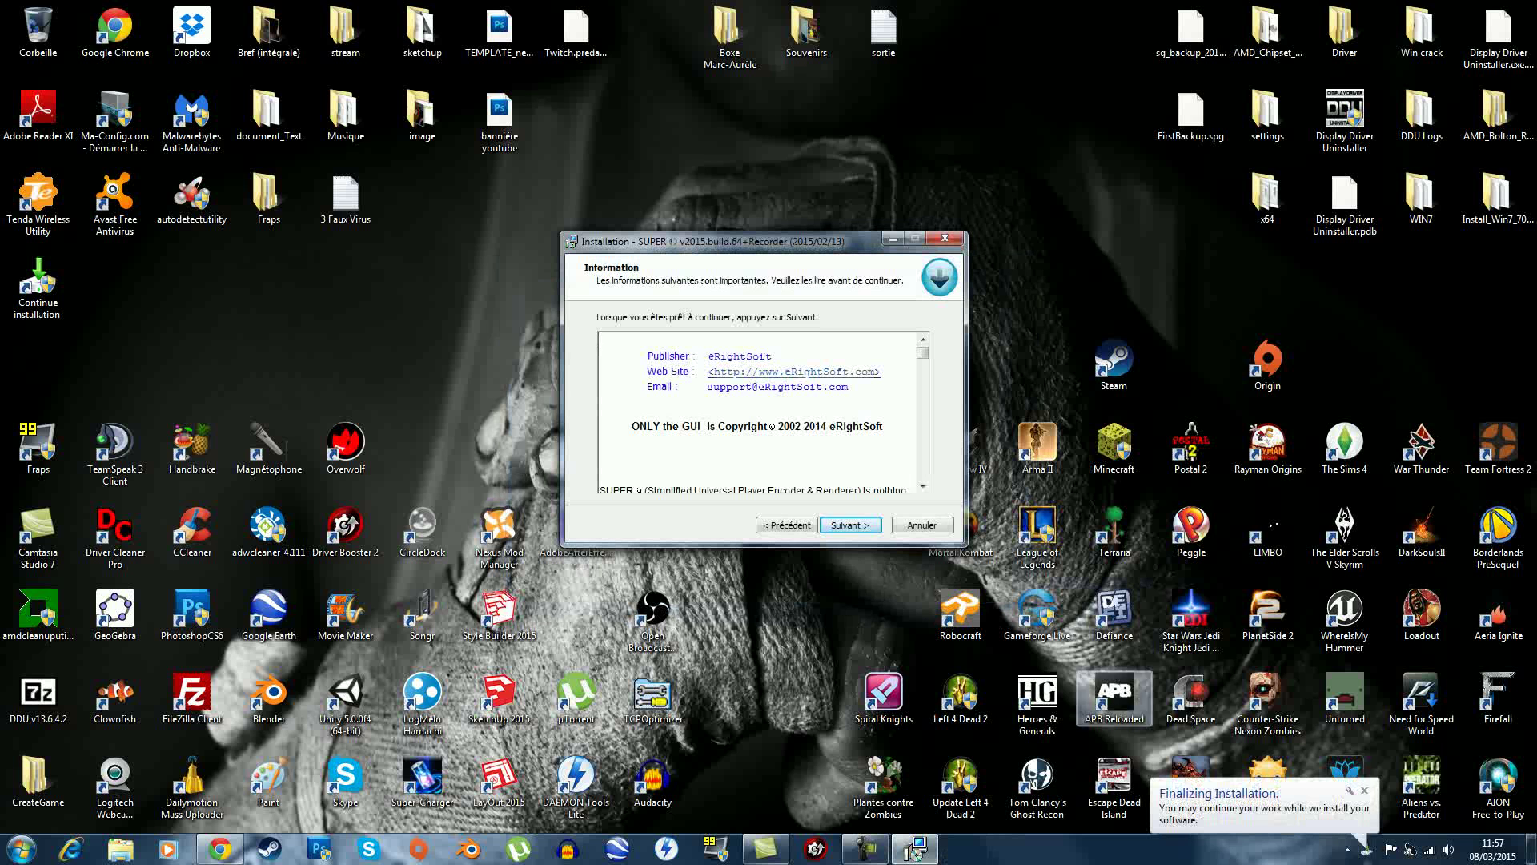
- Read through the information text about SUPER © in the setup wizard, from start to end and back
drag(923, 352, 923, 454)
key(Up)
key(Up)
key(Up)
key(Up)
key(Up)
key(Up)
key(Up)
key(Up)
key(Up)
key(Up)
key(Up)
key(Up)
key(Up)
key(Up)
key(Up)
key(Up)
key(Up)
key(Up)
key(Up)
key(Up)
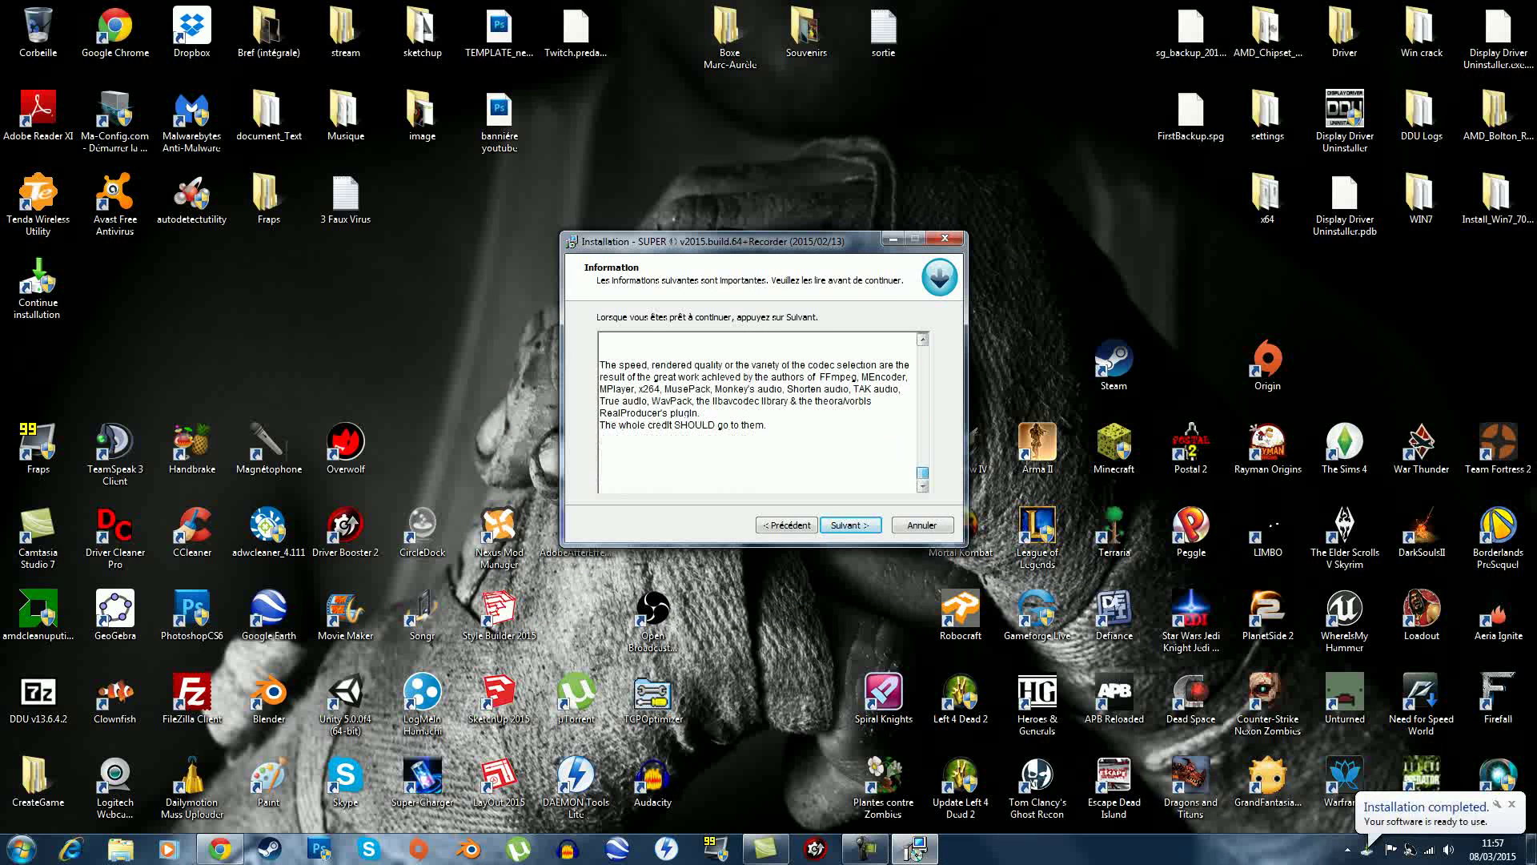
key(Up)
key(Up)
key(Up)
key(Up)
key(Up)
key(Up)
key(Up)
key(Up)
key(Up)
key(Up)
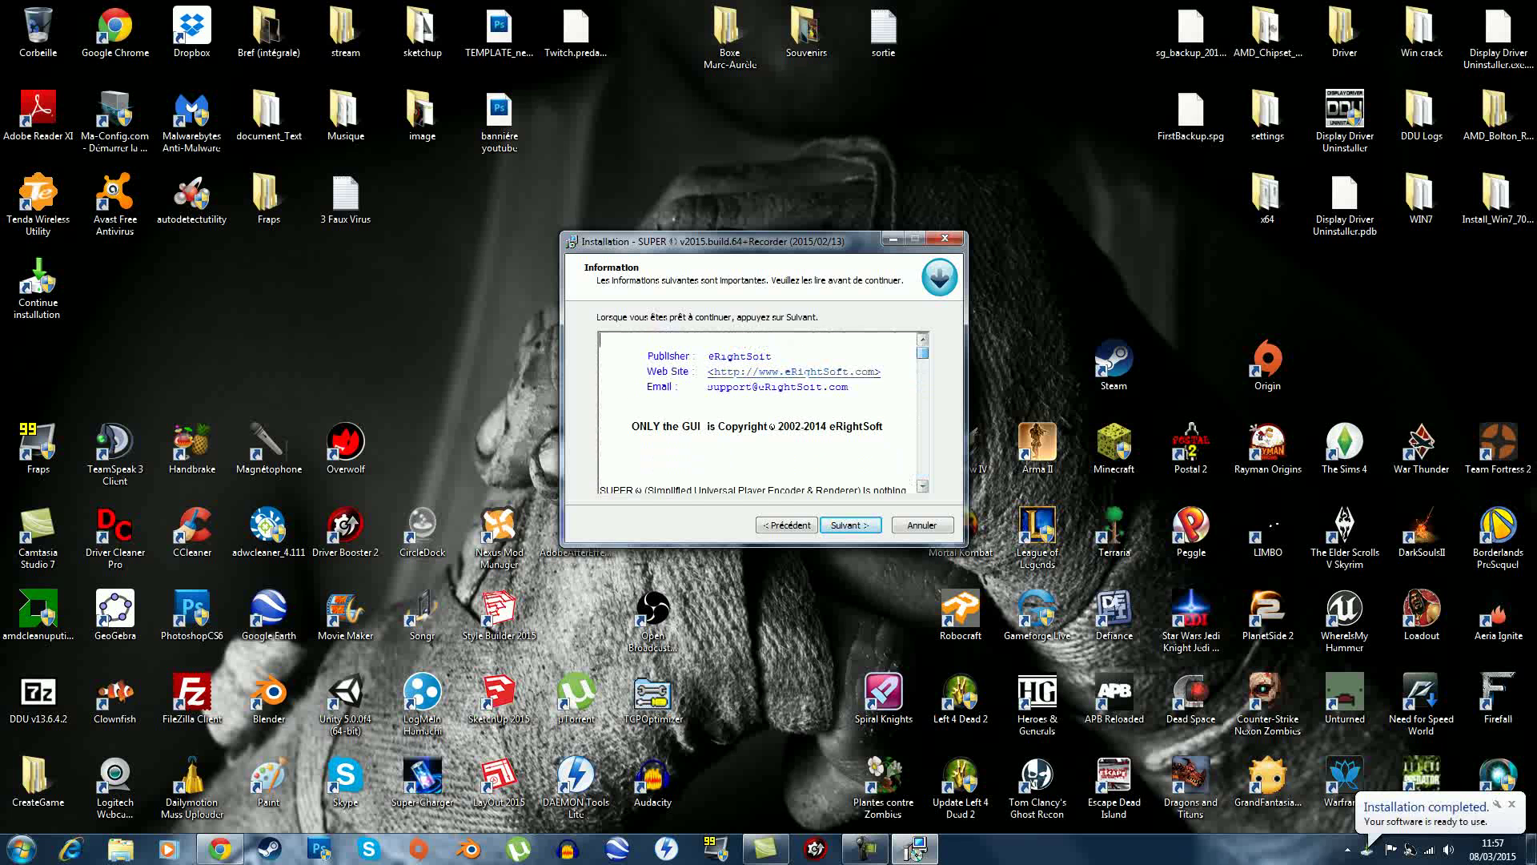
key(Down)
key(Down)
key(Down)
key(Down)
key(Down)
key(Down)
key(Down)
key(Down)
key(Down)
key(Down)
key(Down)
key(Down)
key(Down)
key(Down)
key(Down)
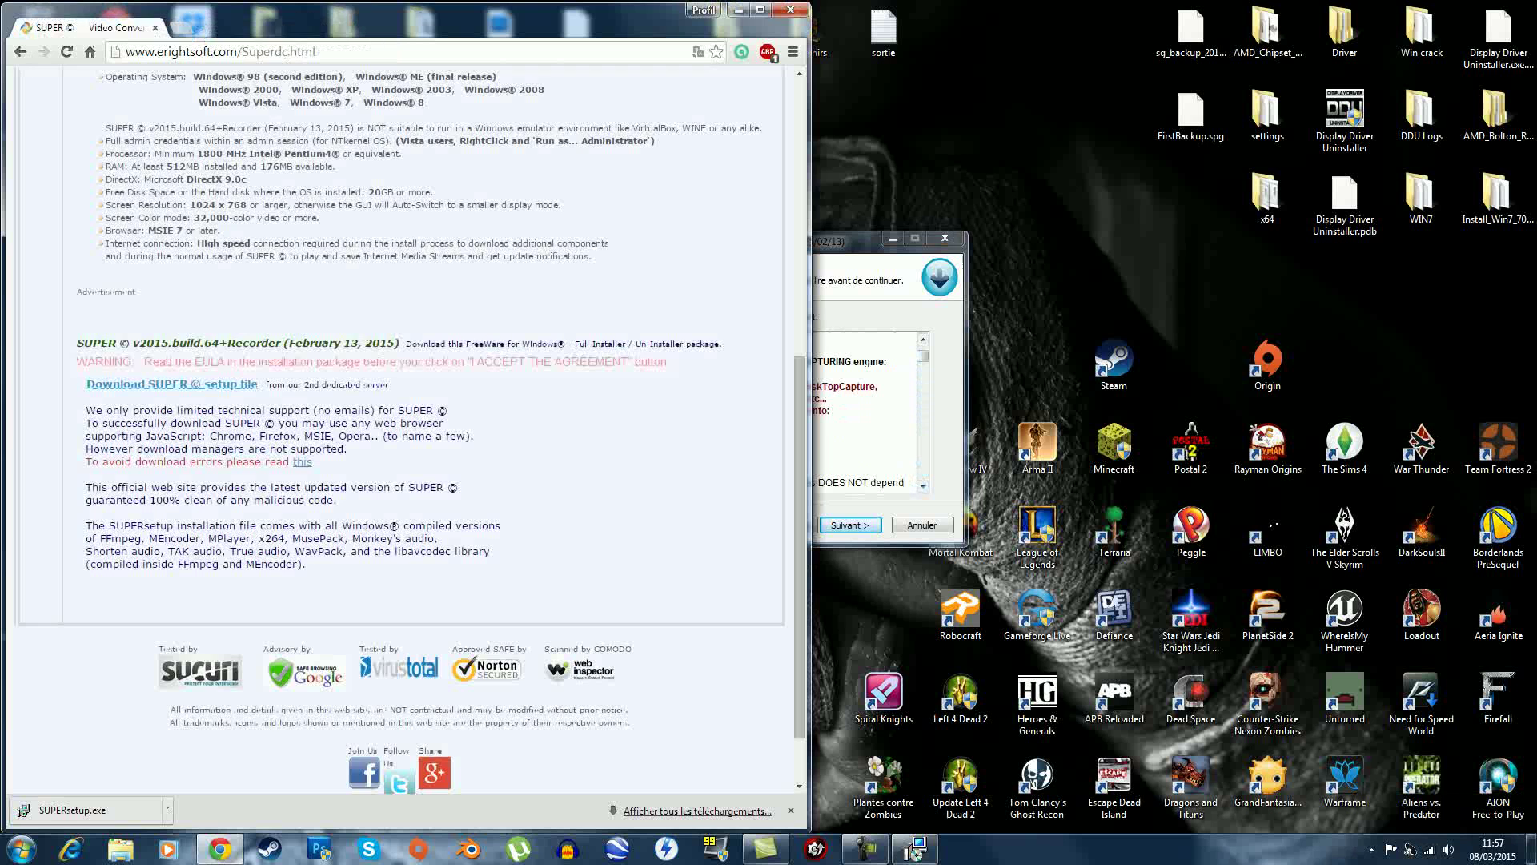
- Minimize the browser, then continue the setup with a desktop icon enabled and install SUPER ©
click(738, 10)
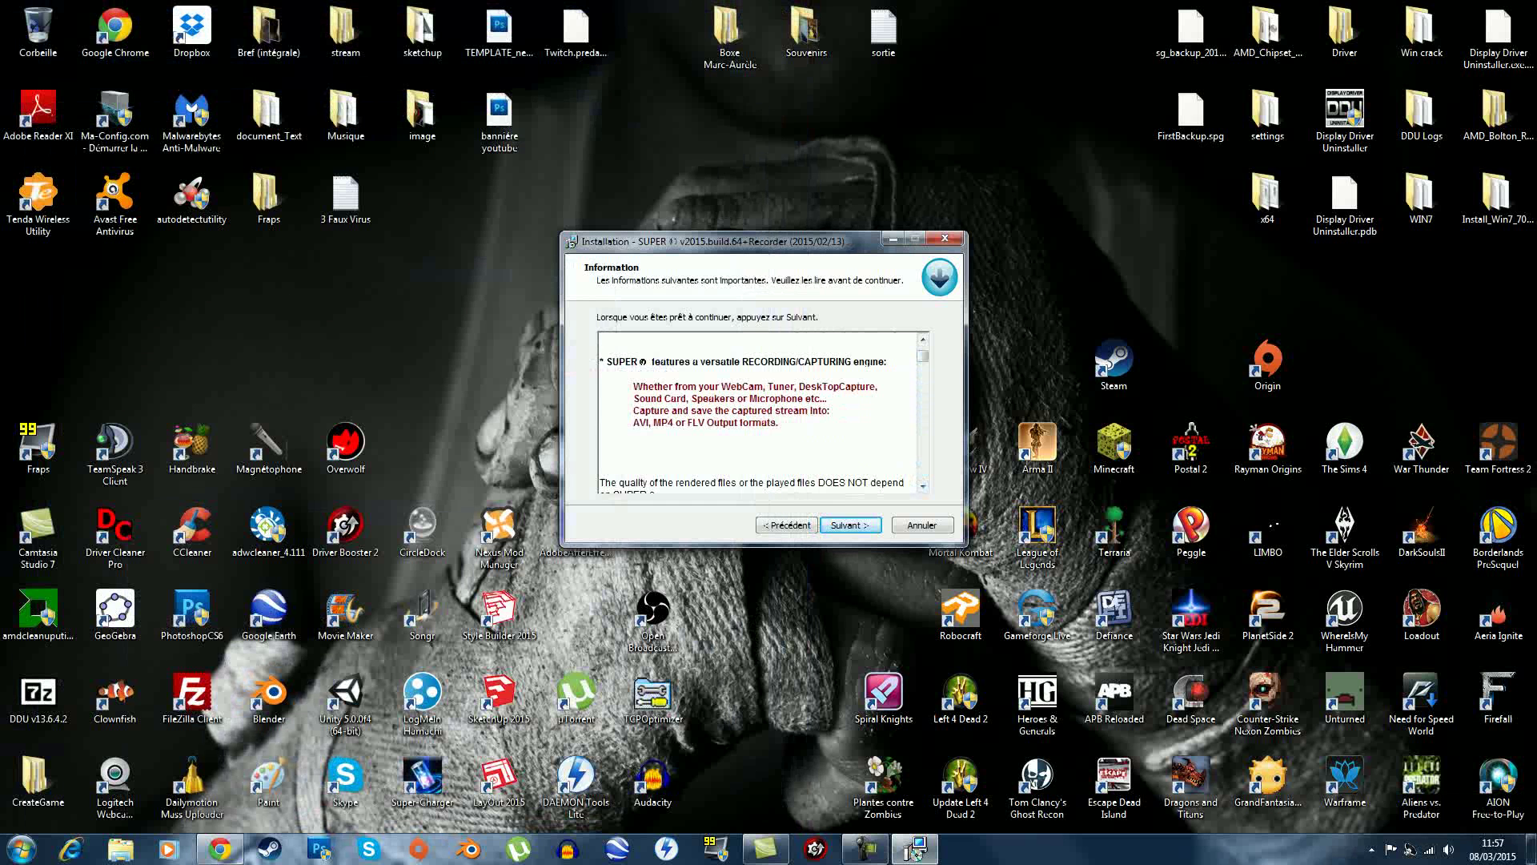
key(Return)
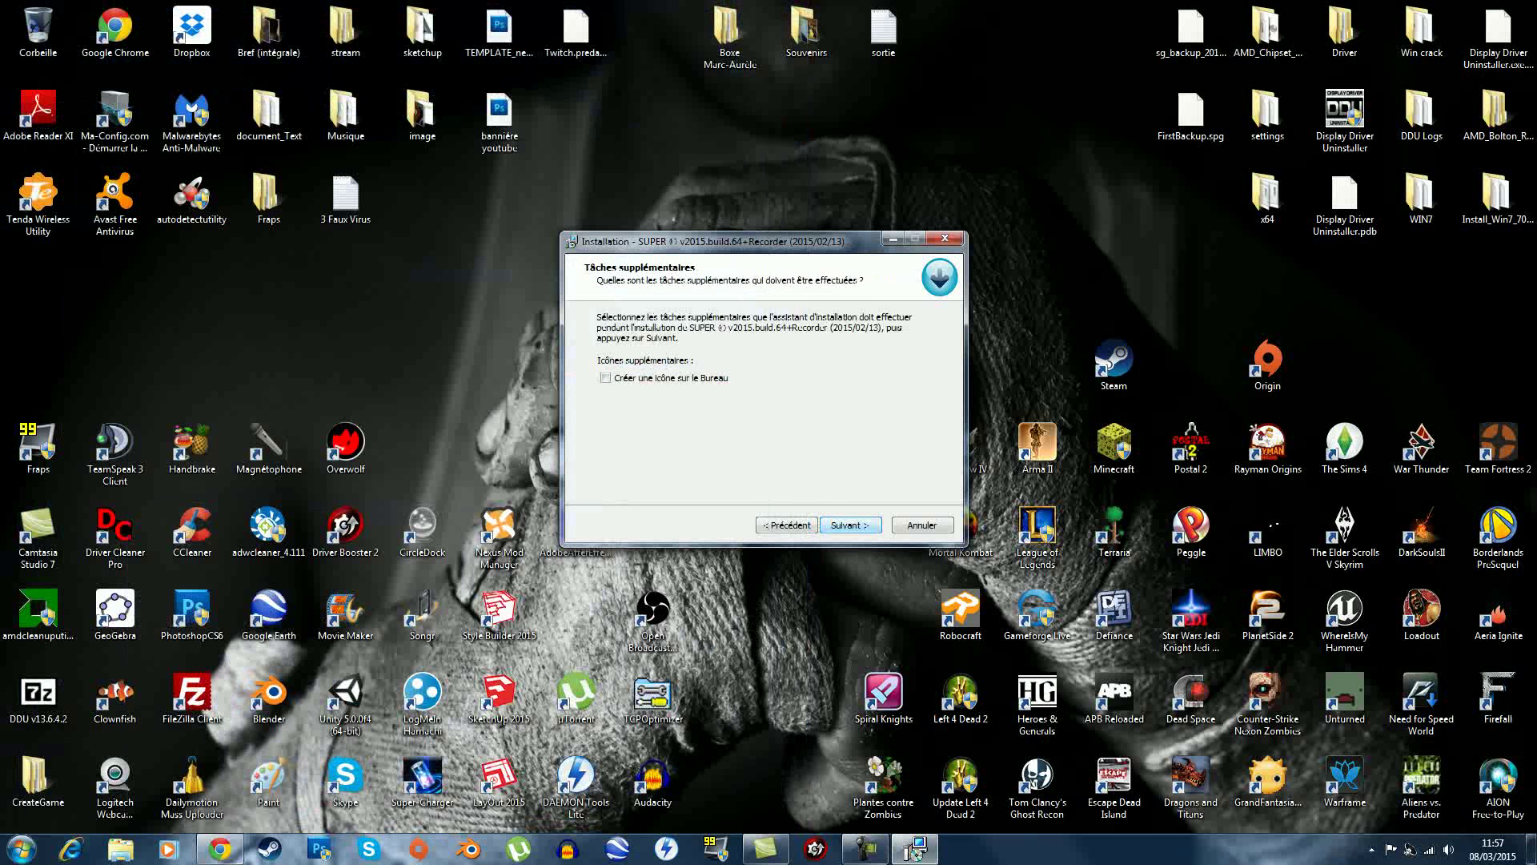
click(606, 378)
key(Return)
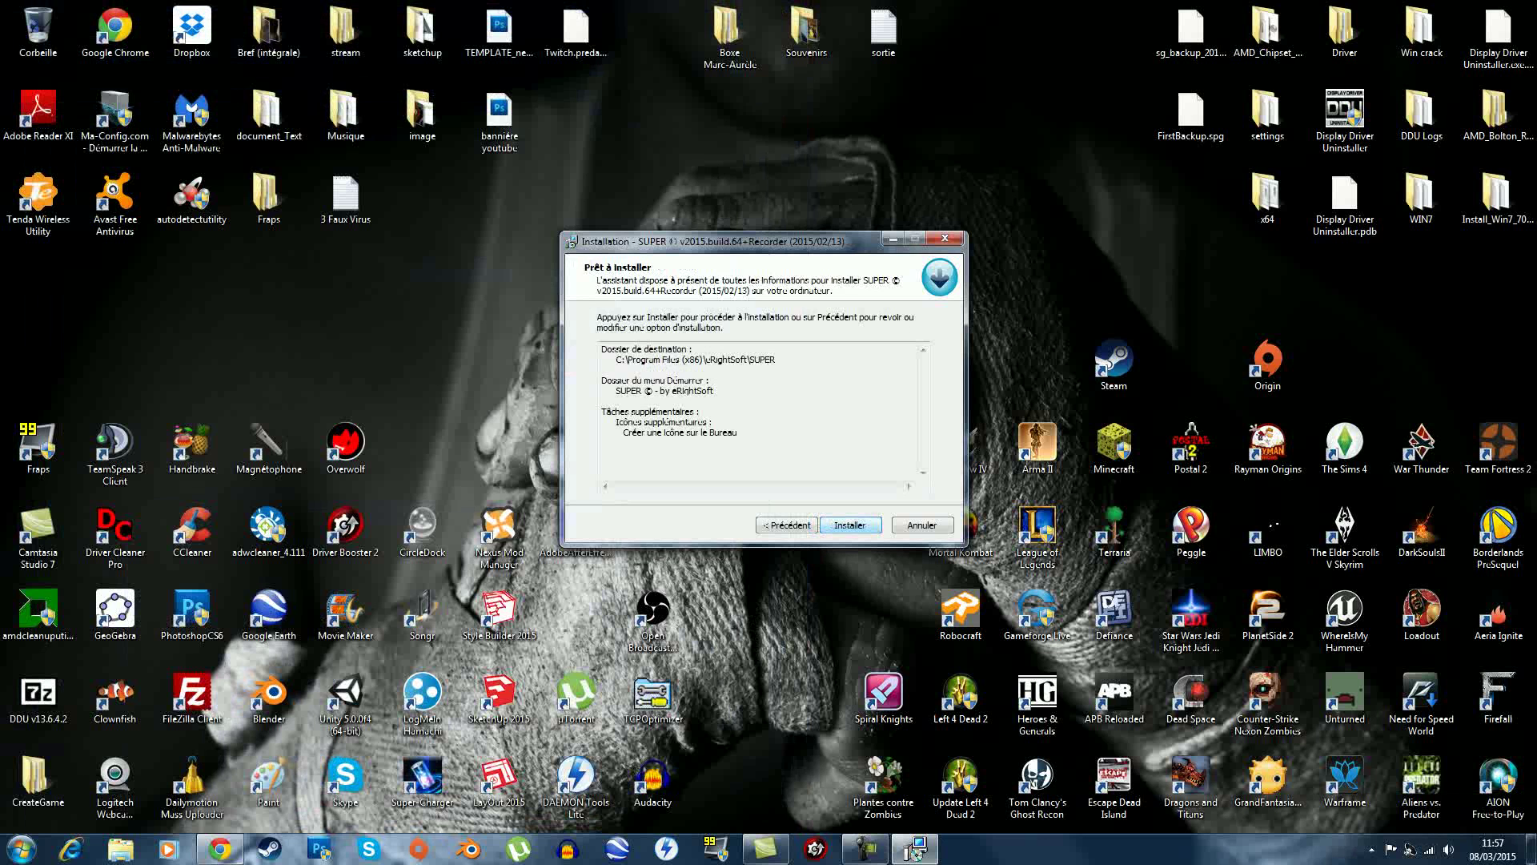
key(Return)
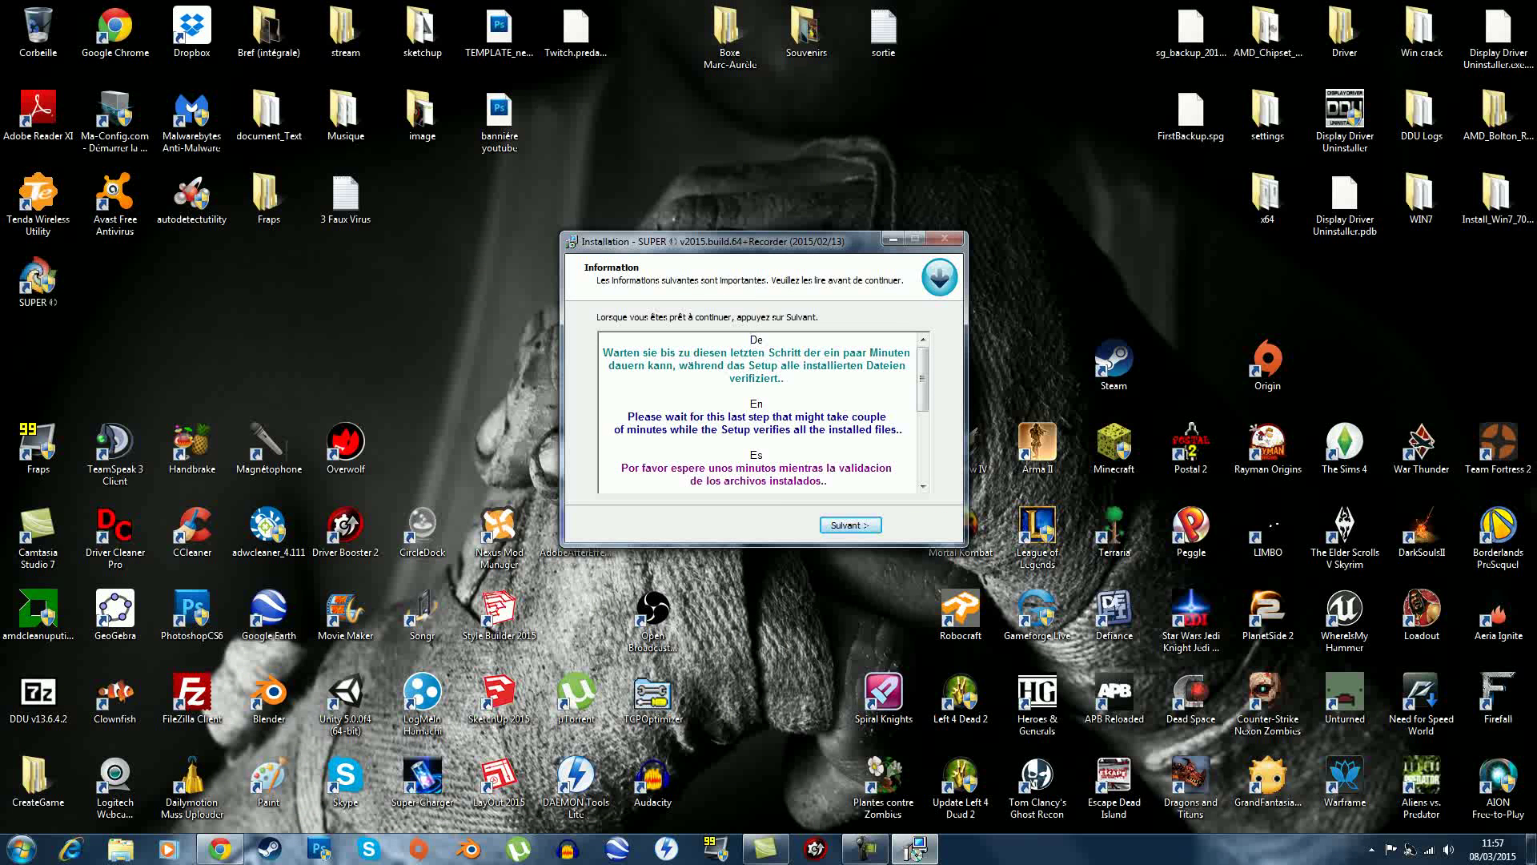
- Read through the setup's closing information page, then finish the SUPER © installation and dismiss the thank-you message
drag(923, 379, 923, 426)
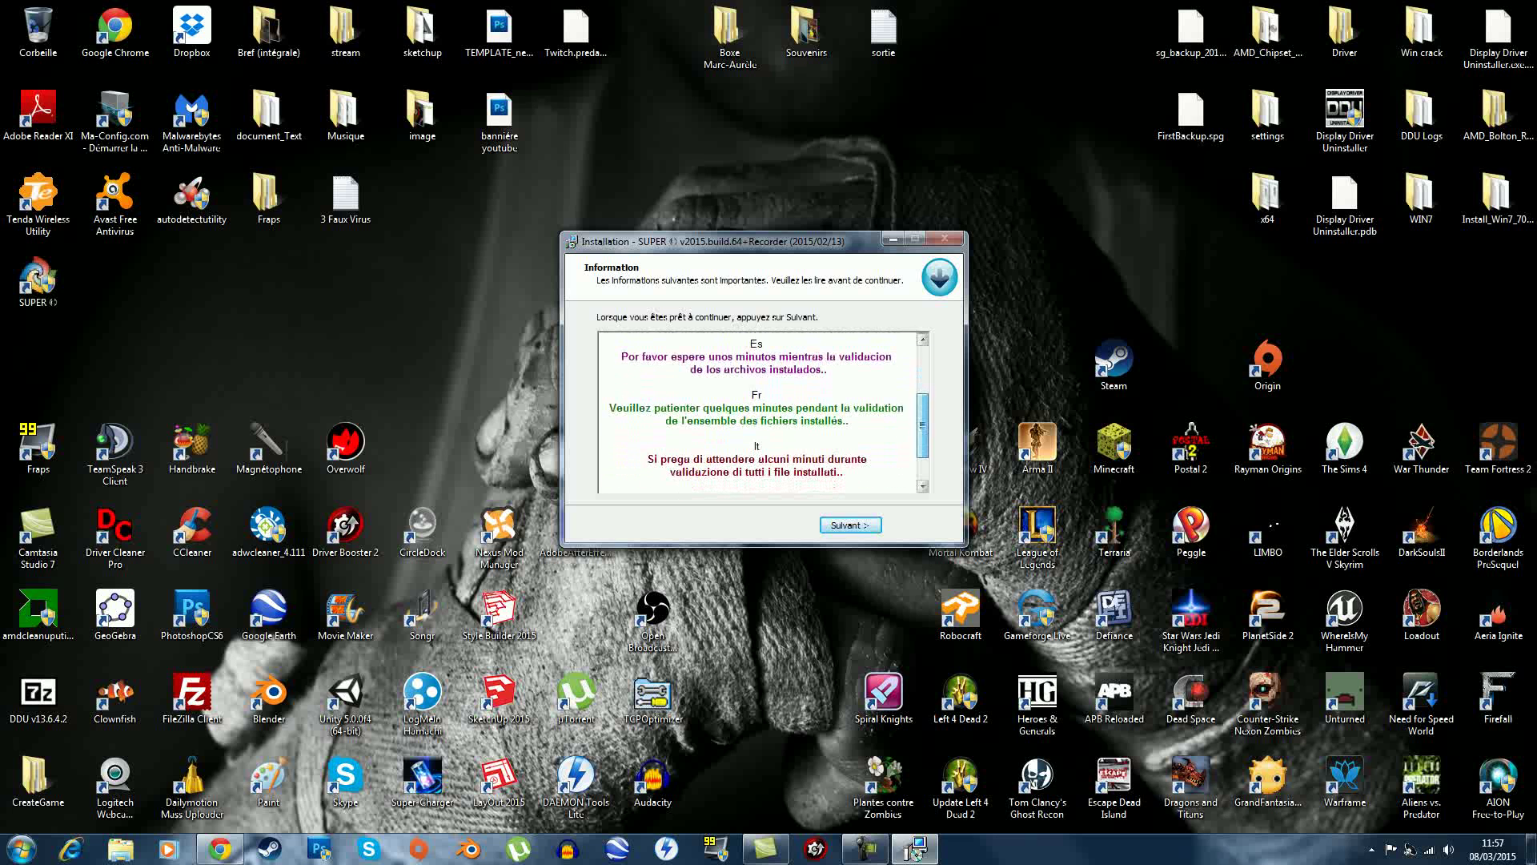
scroll(760, 411, down, 1)
scroll(761, 412, up, 2)
scroll(761, 412, down, 2)
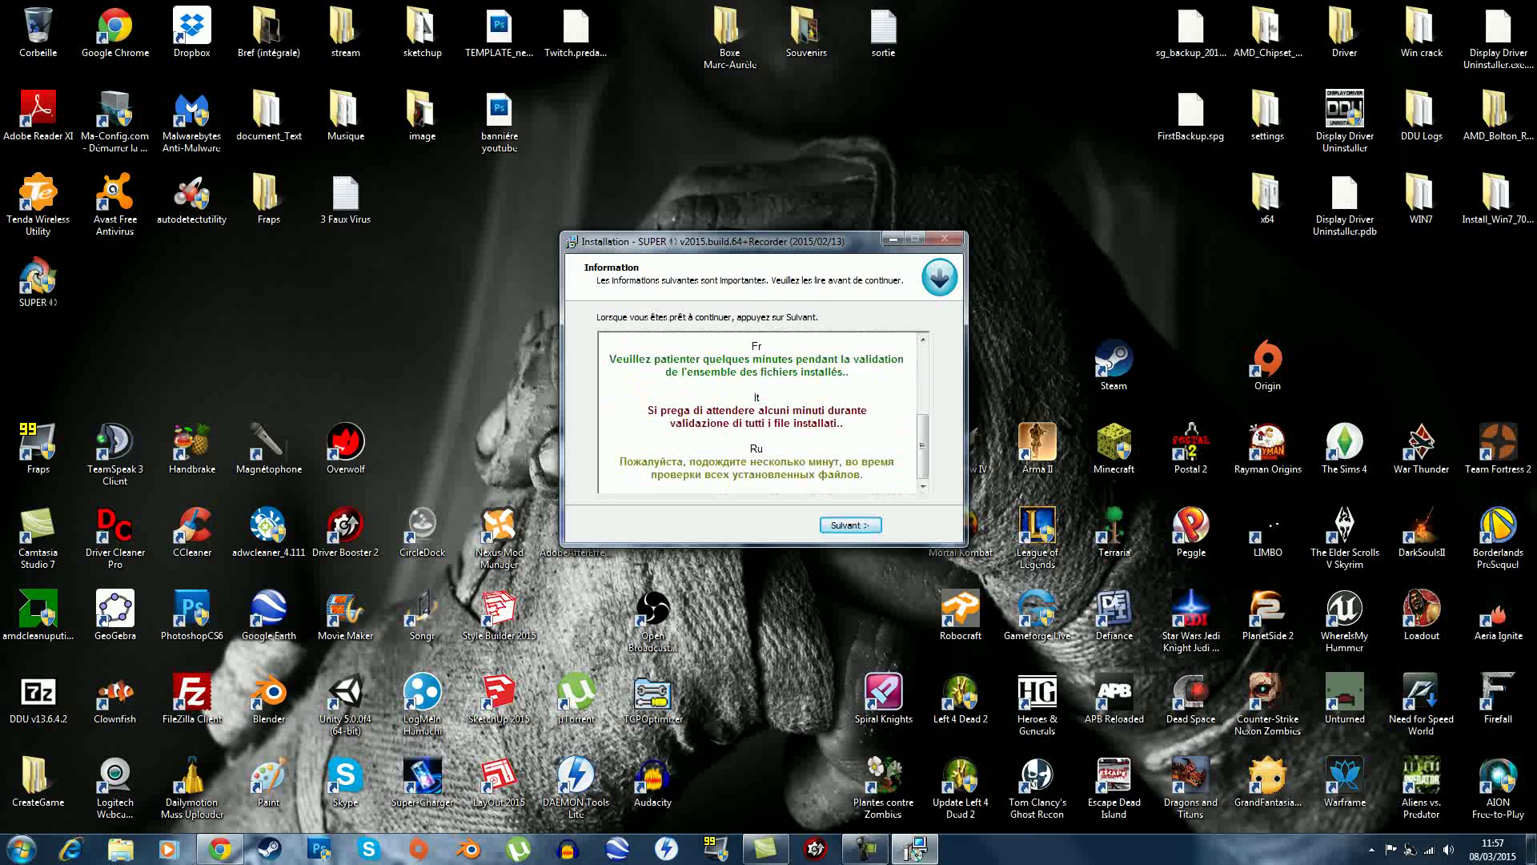
click(850, 525)
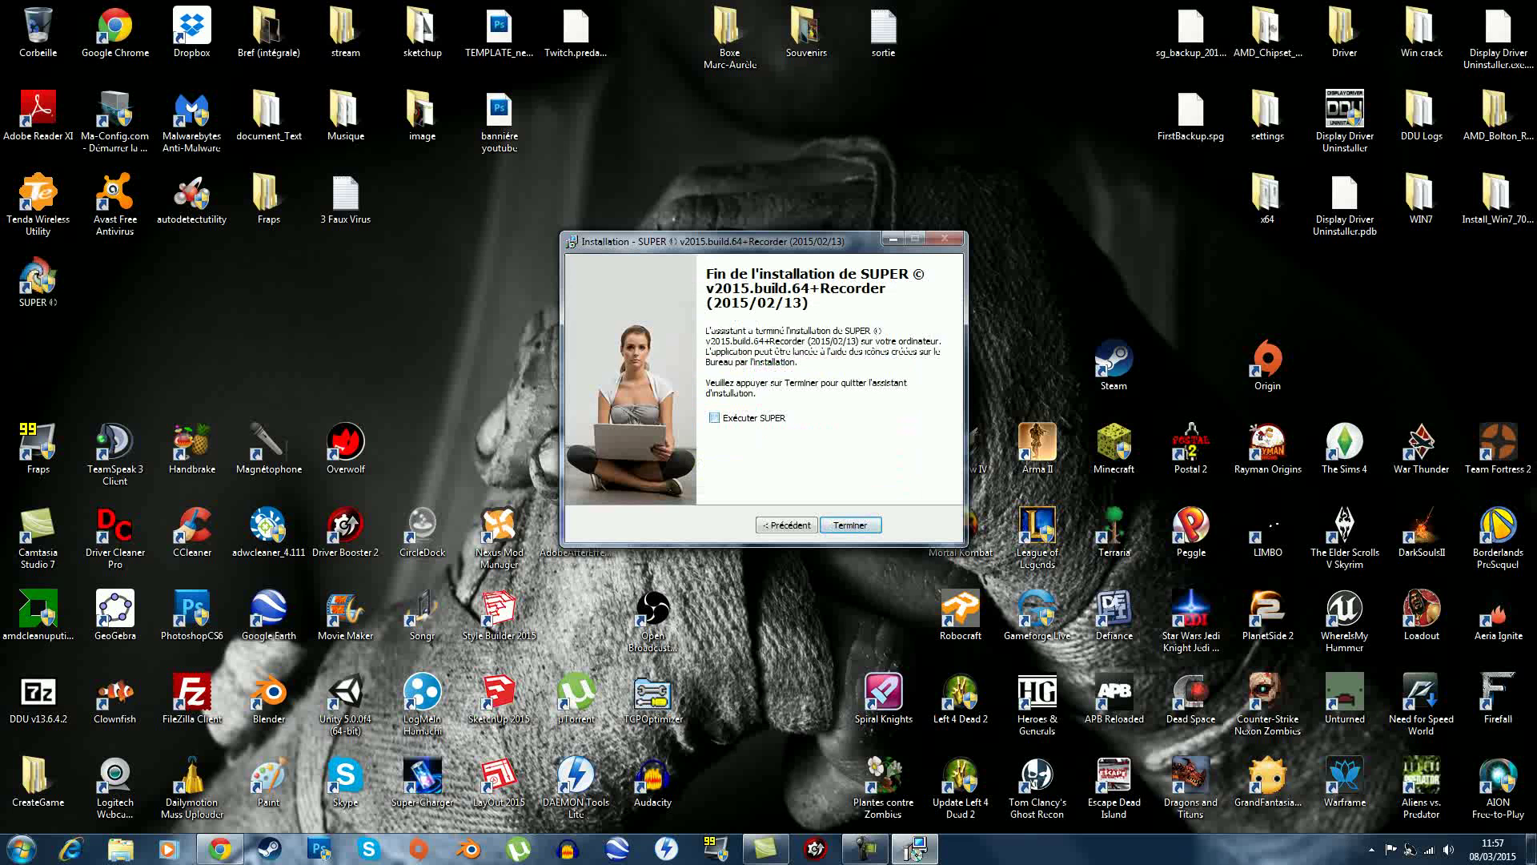
key(Return)
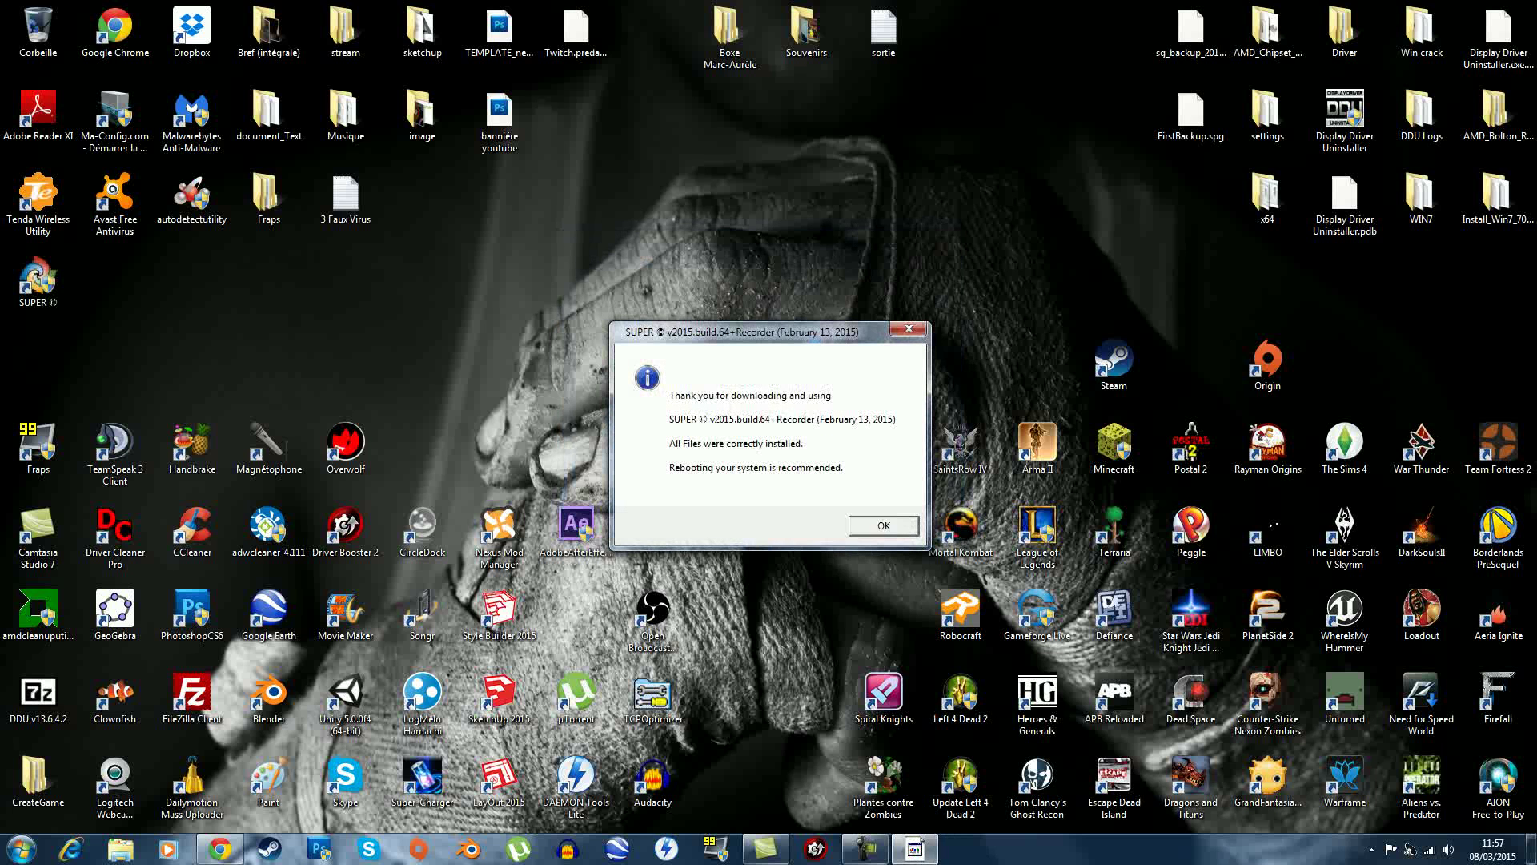
key(Return)
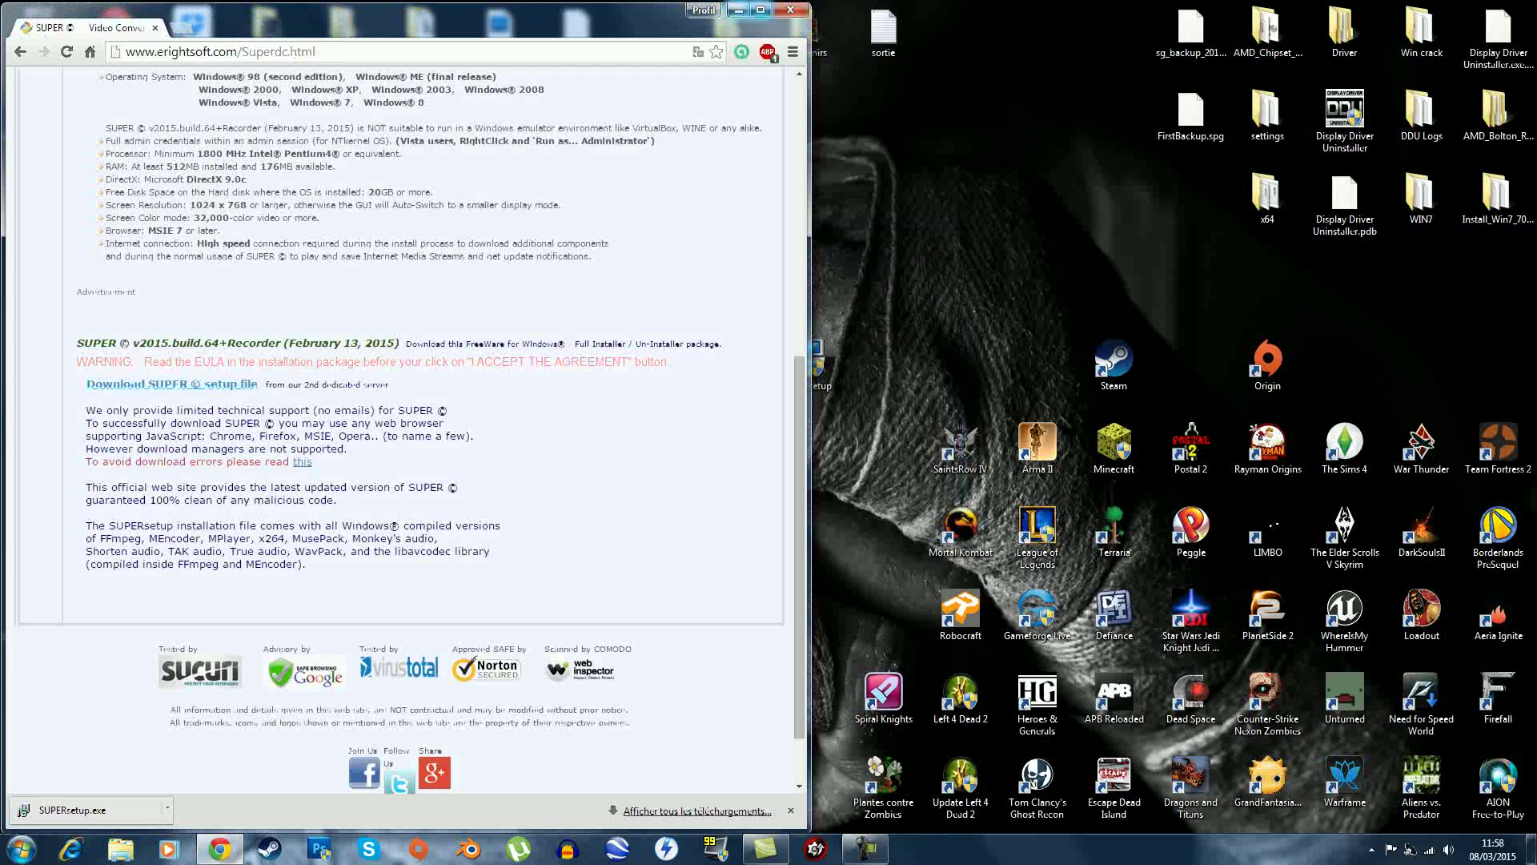
- Minimize the browser, then move the setup file from the desktop to the recycle bin and empty the bin
click(738, 11)
drag(806, 360, 33, 28)
right_click(30, 20)
click(68, 49)
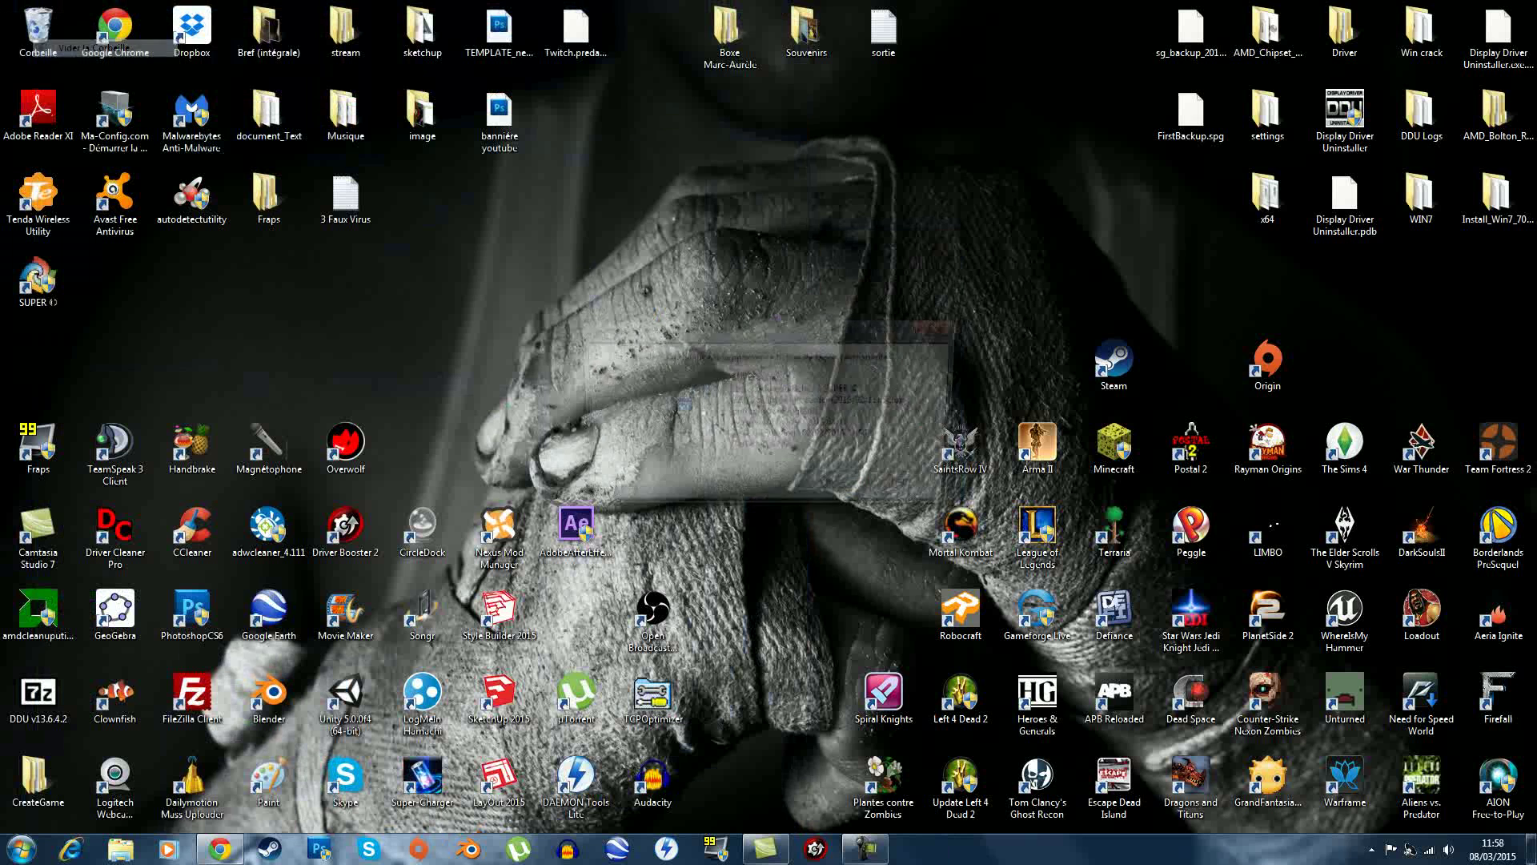
click(832, 489)
- Move the SUPER © desktop shortcut beside the Overwolf shortcut and launch it as administrator
drag(38, 280, 420, 463)
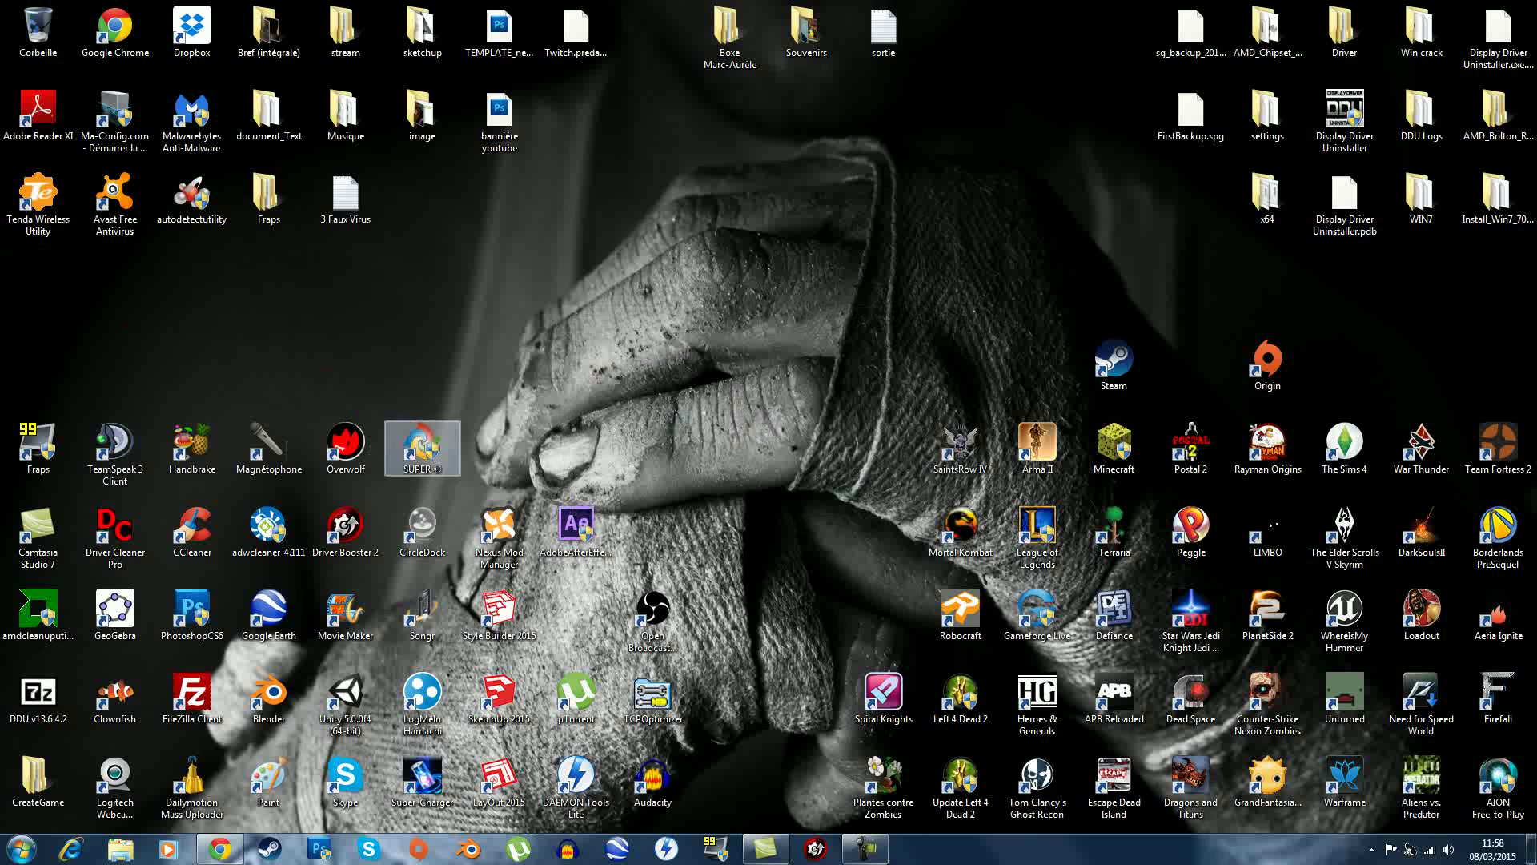
right_click(430, 385)
click(422, 444)
right_click(445, 438)
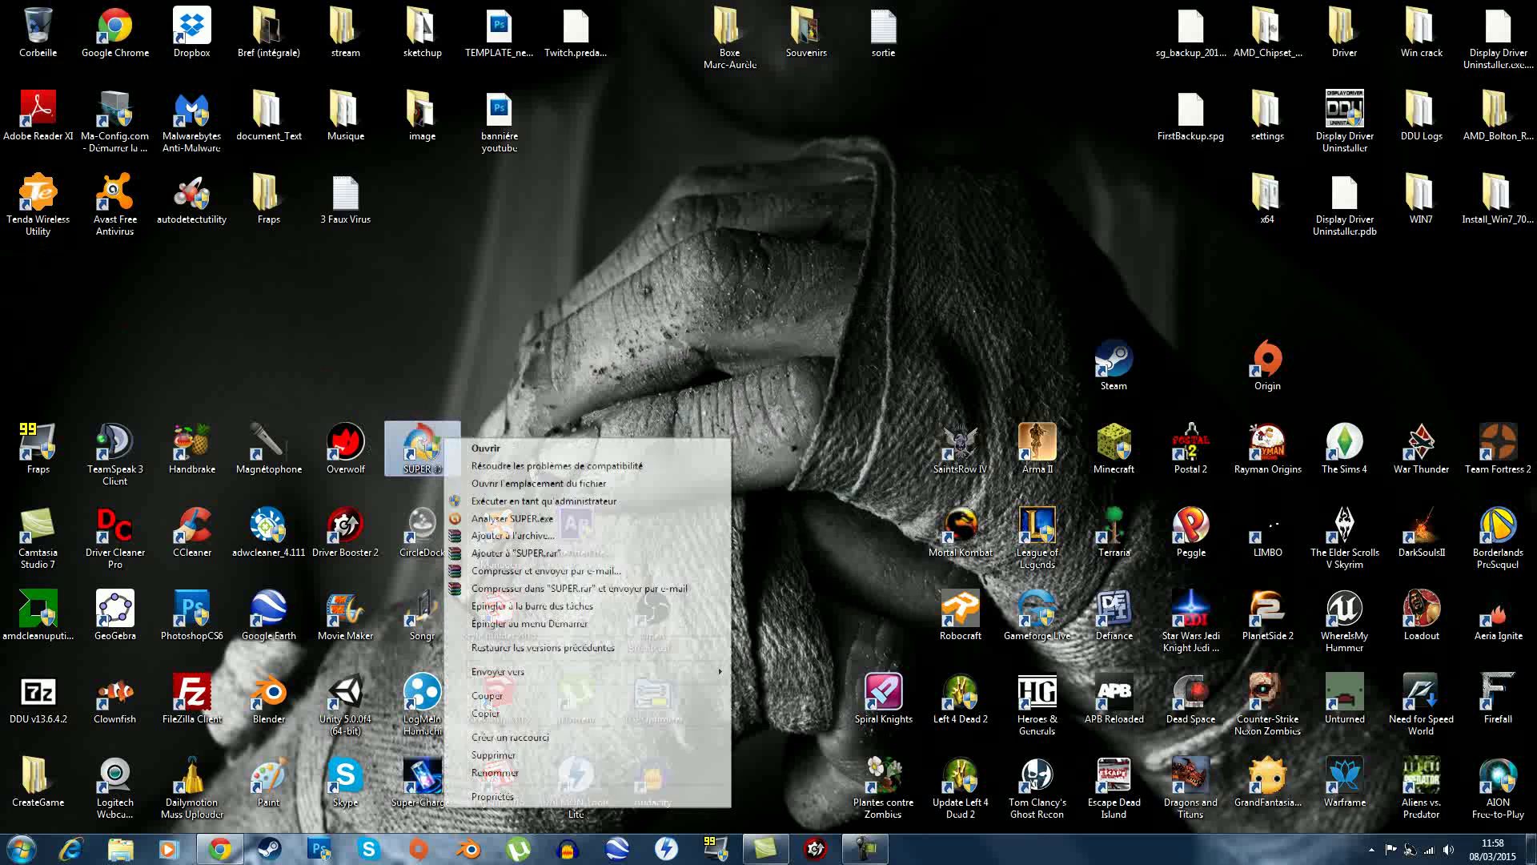
click(512, 502)
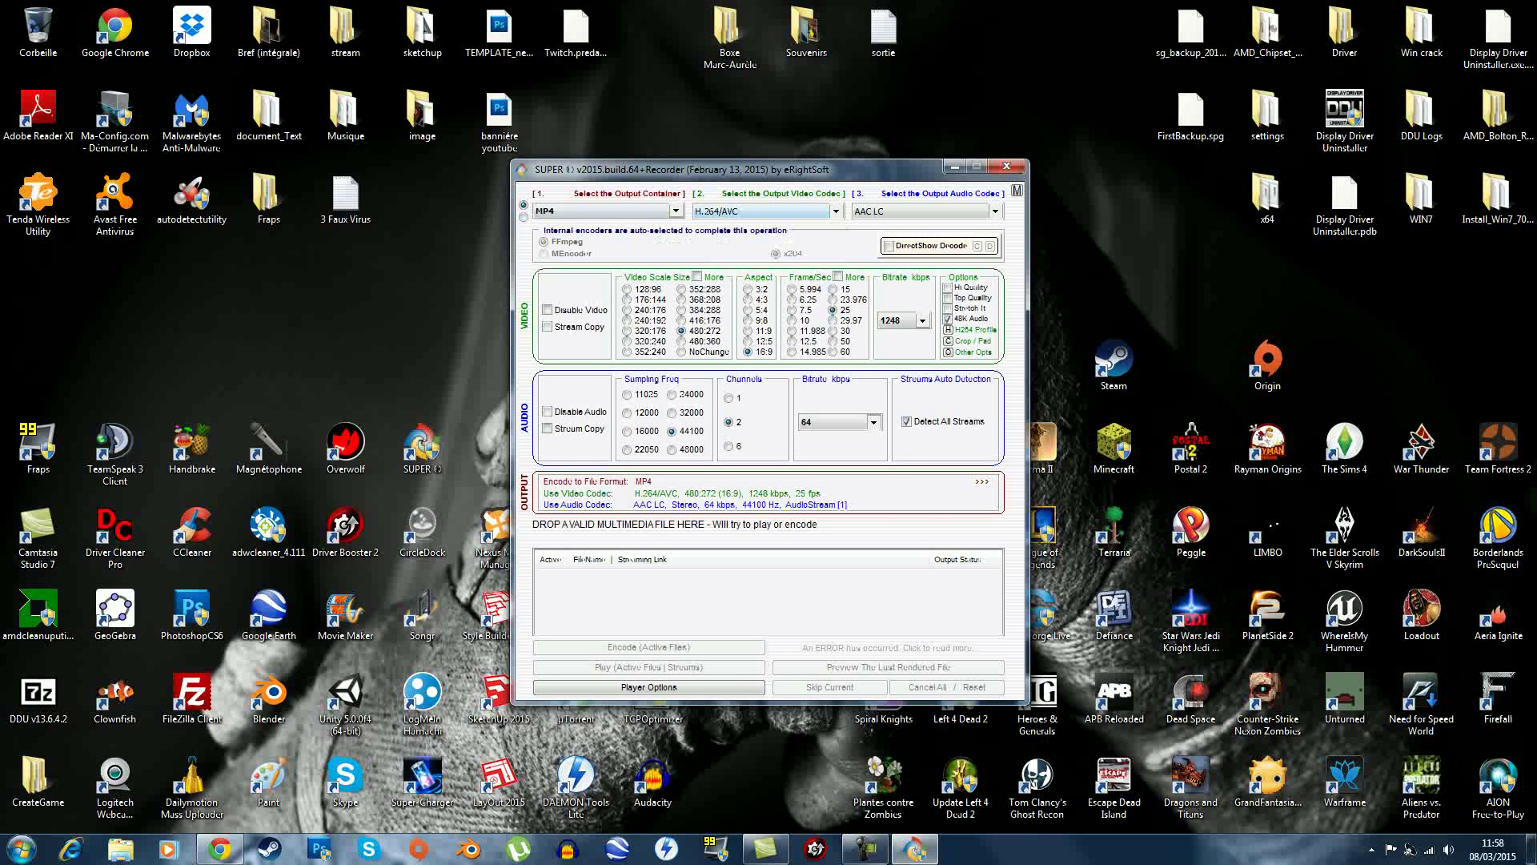
- Set the output video codec to DivX and the output container to AVI
click(904, 212)
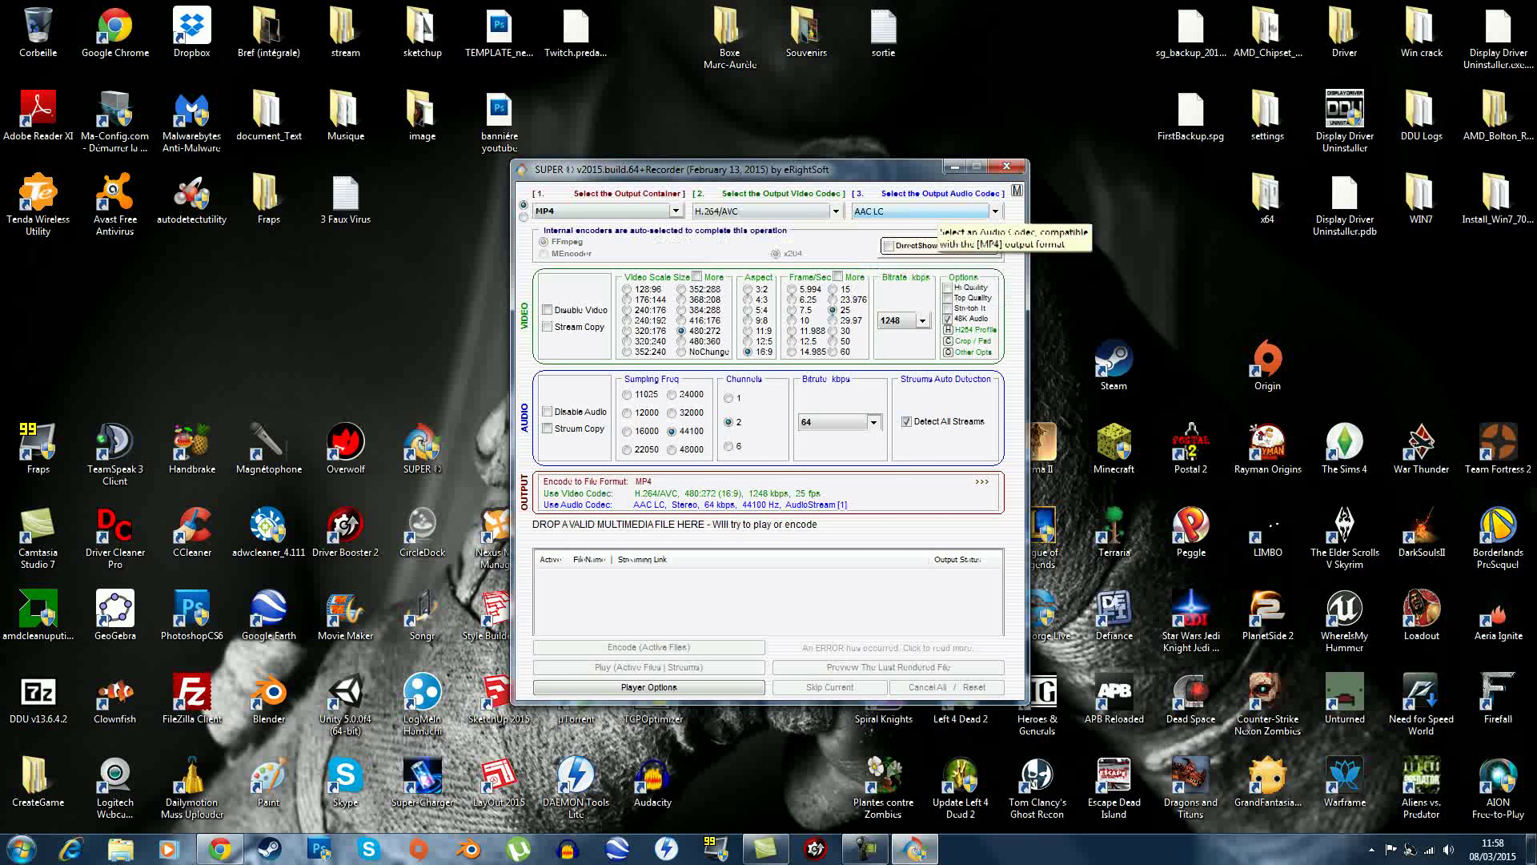
click(801, 211)
click(800, 211)
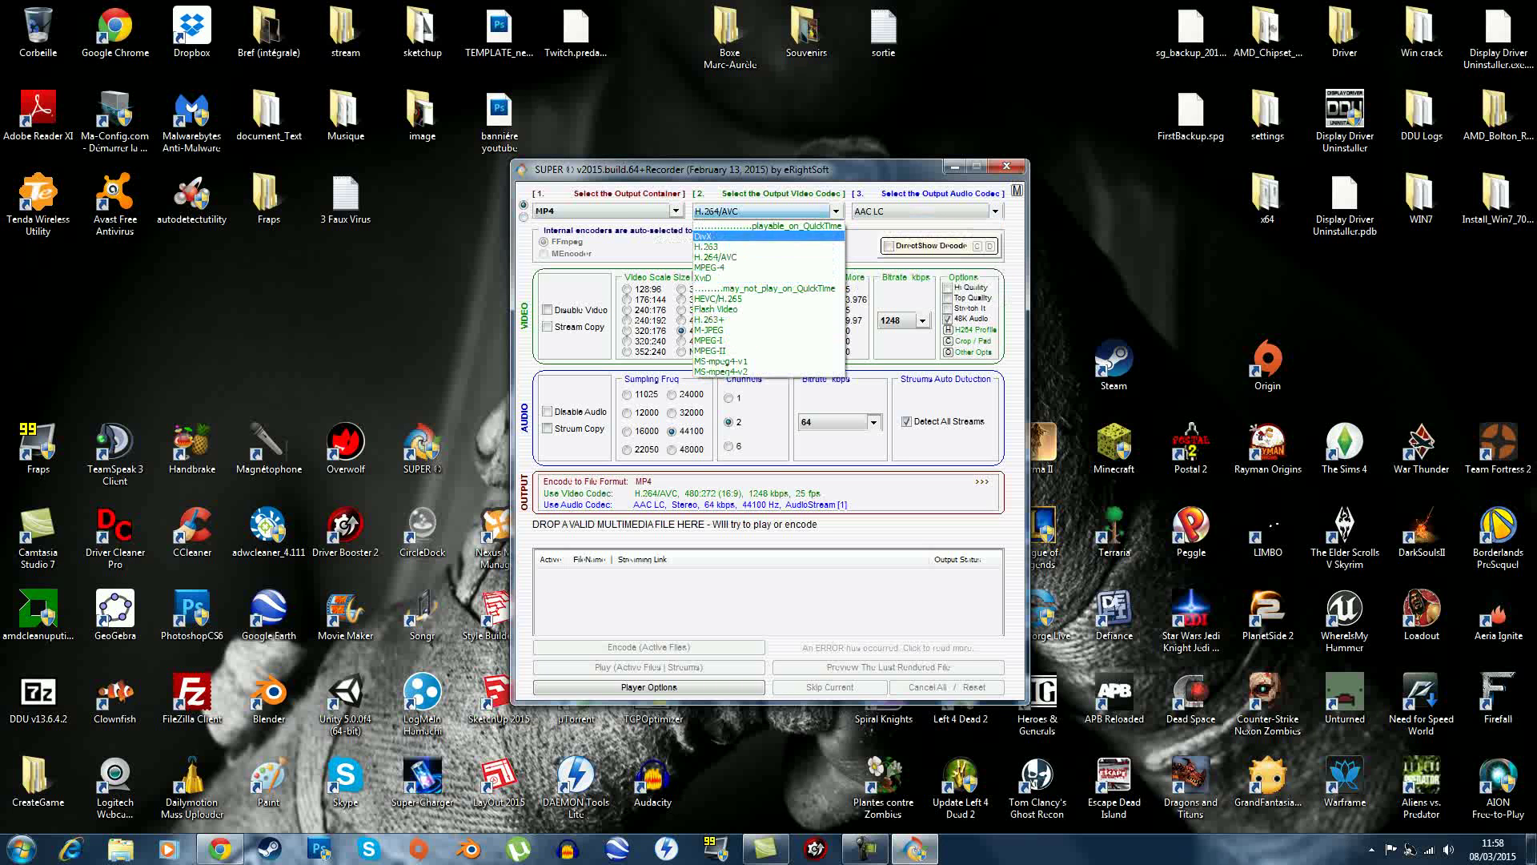
click(753, 237)
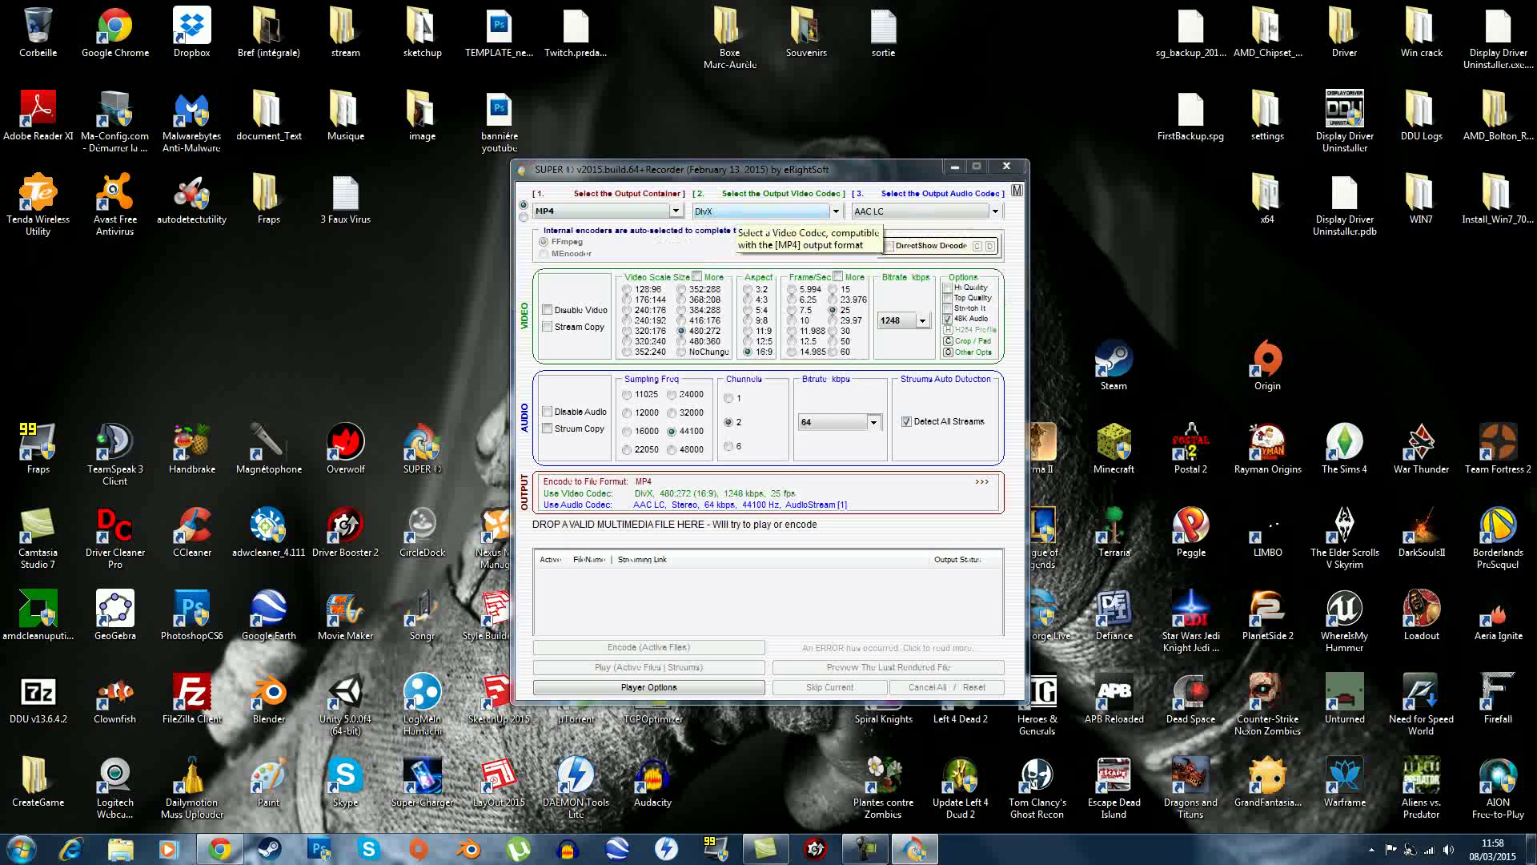
click(675, 211)
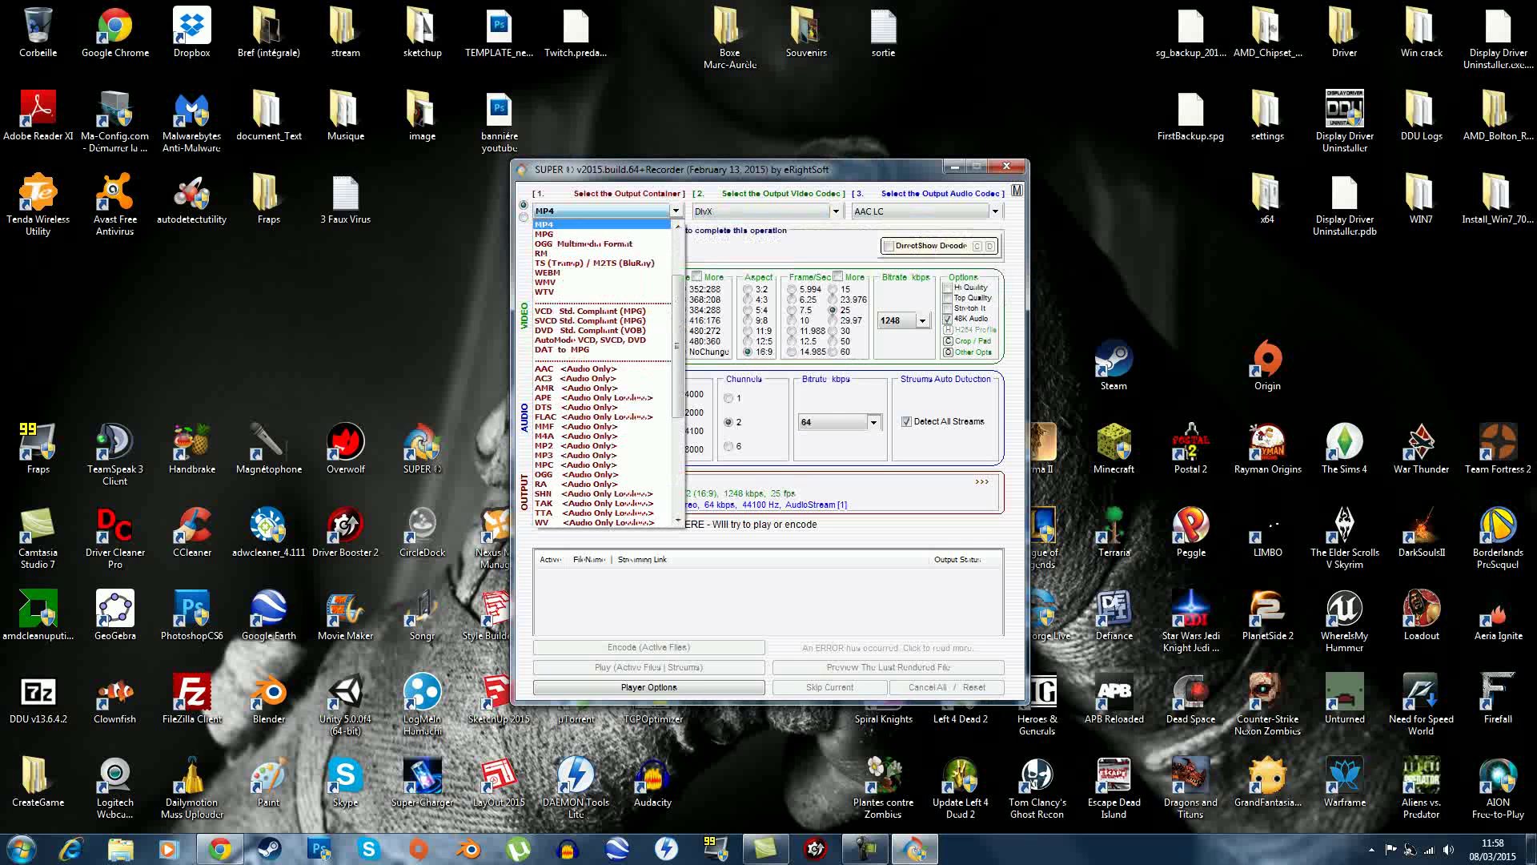
scroll(602, 372, up, 3)
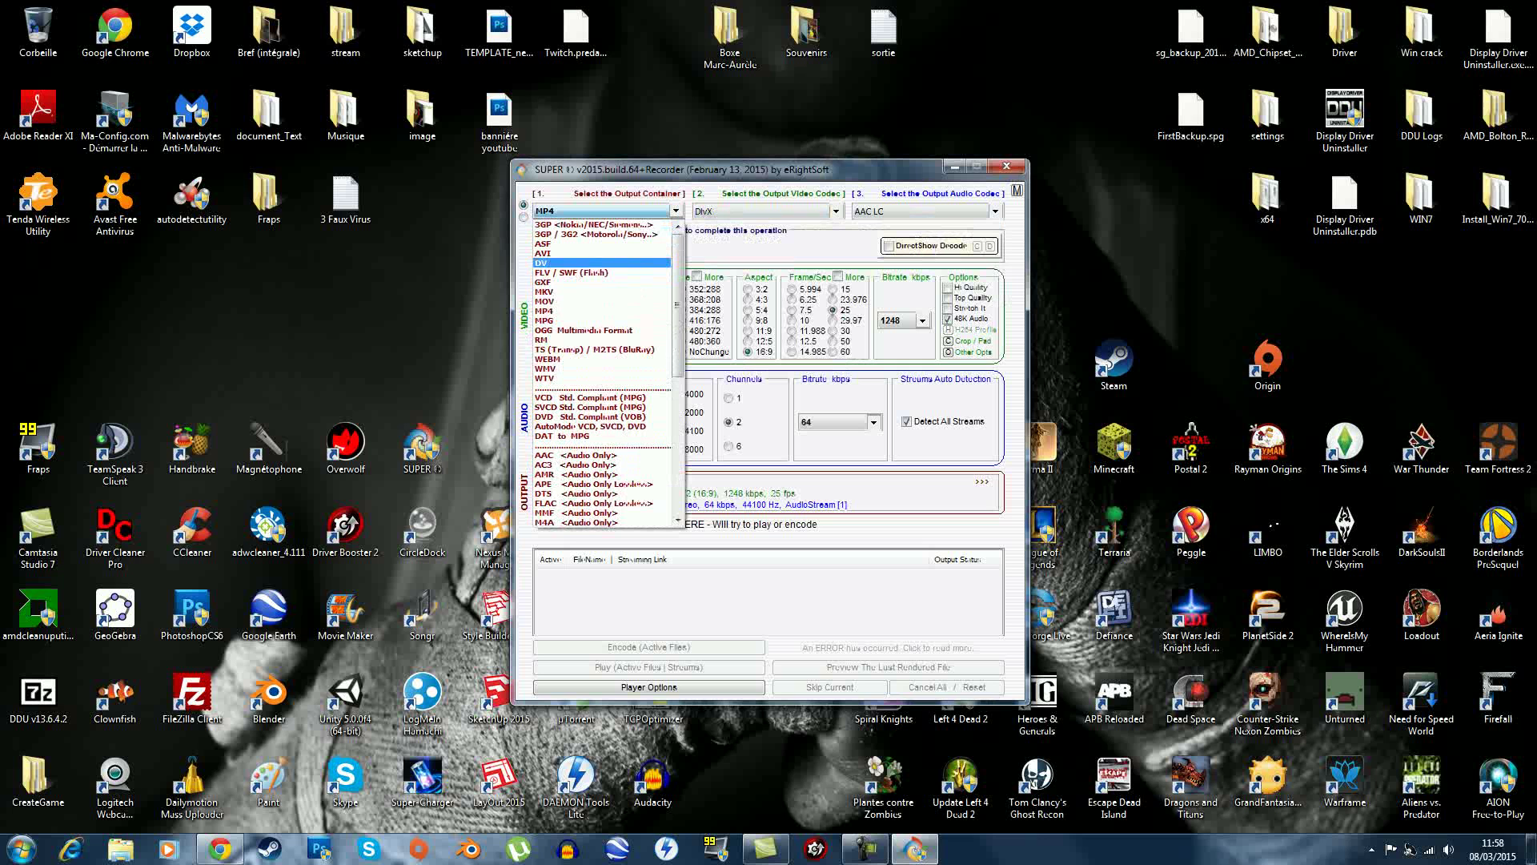
click(600, 253)
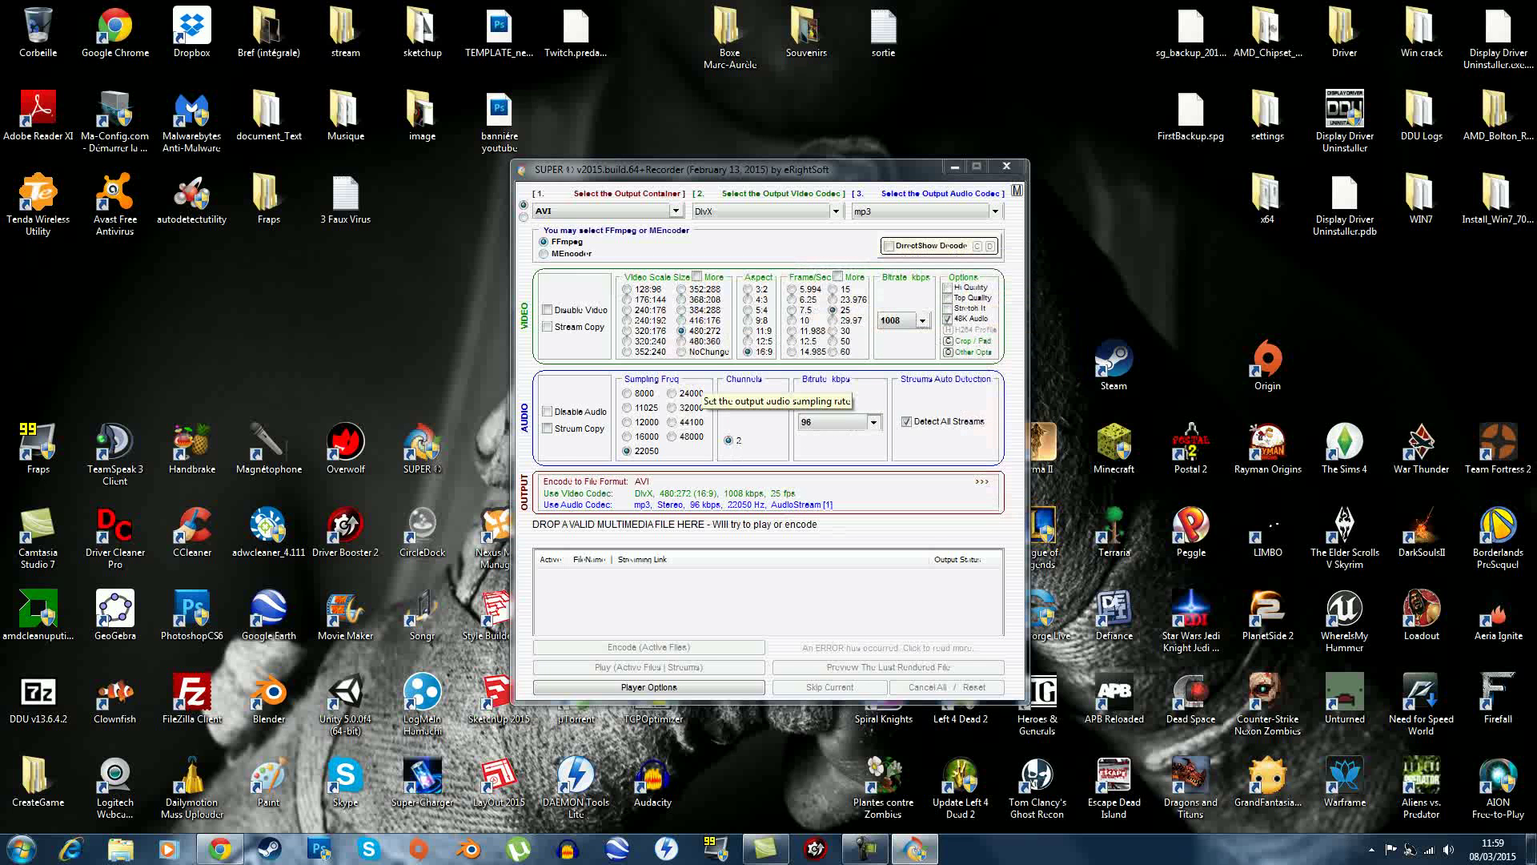
- Set the video scale size to NoChange, the aspect to 16:9 and the frame rate to 30 fps
click(683, 352)
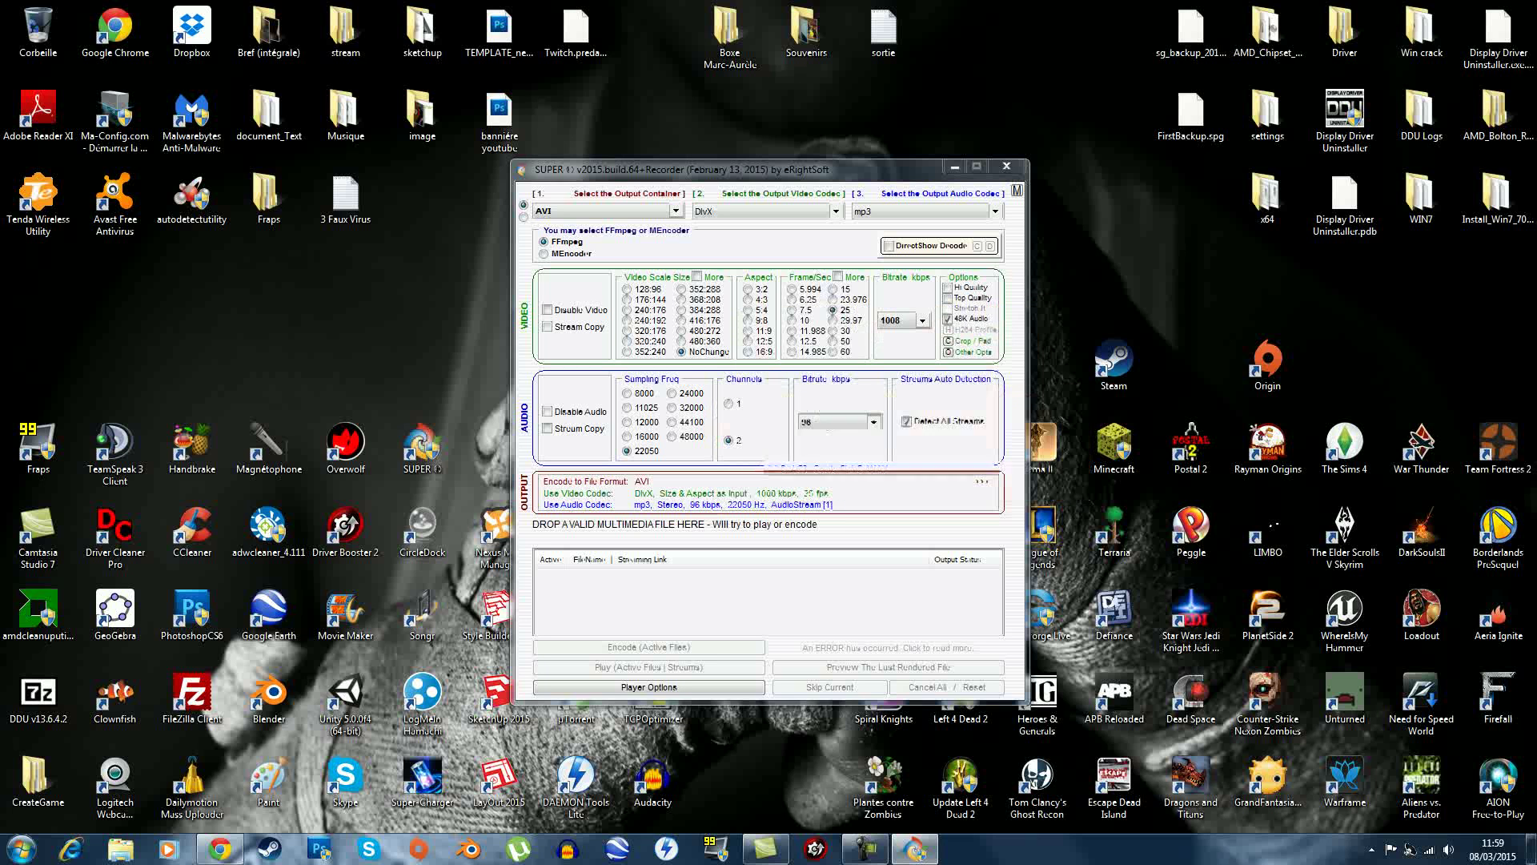
click(747, 352)
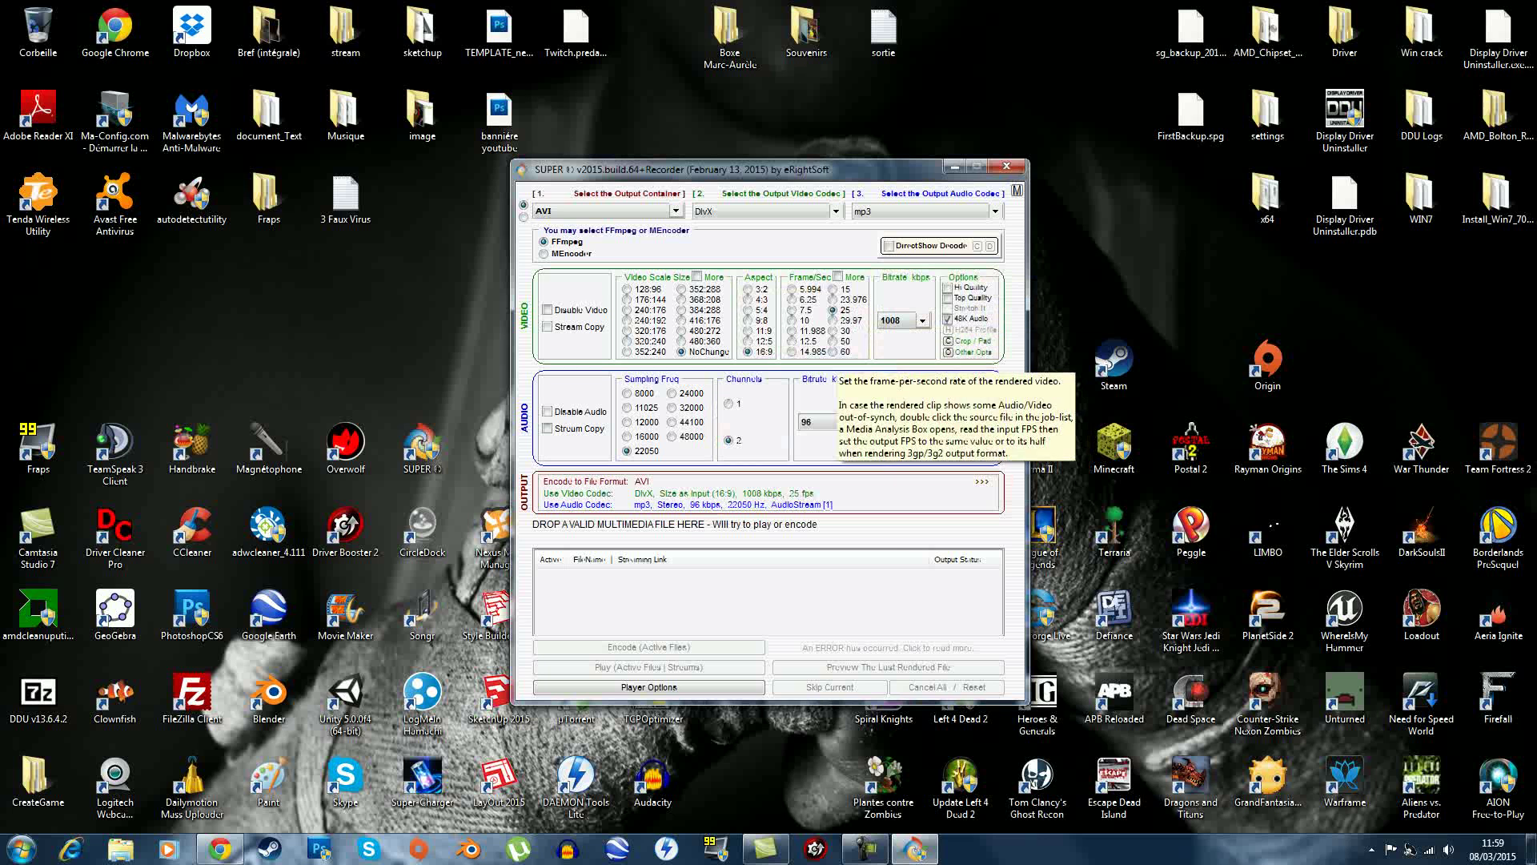
click(833, 351)
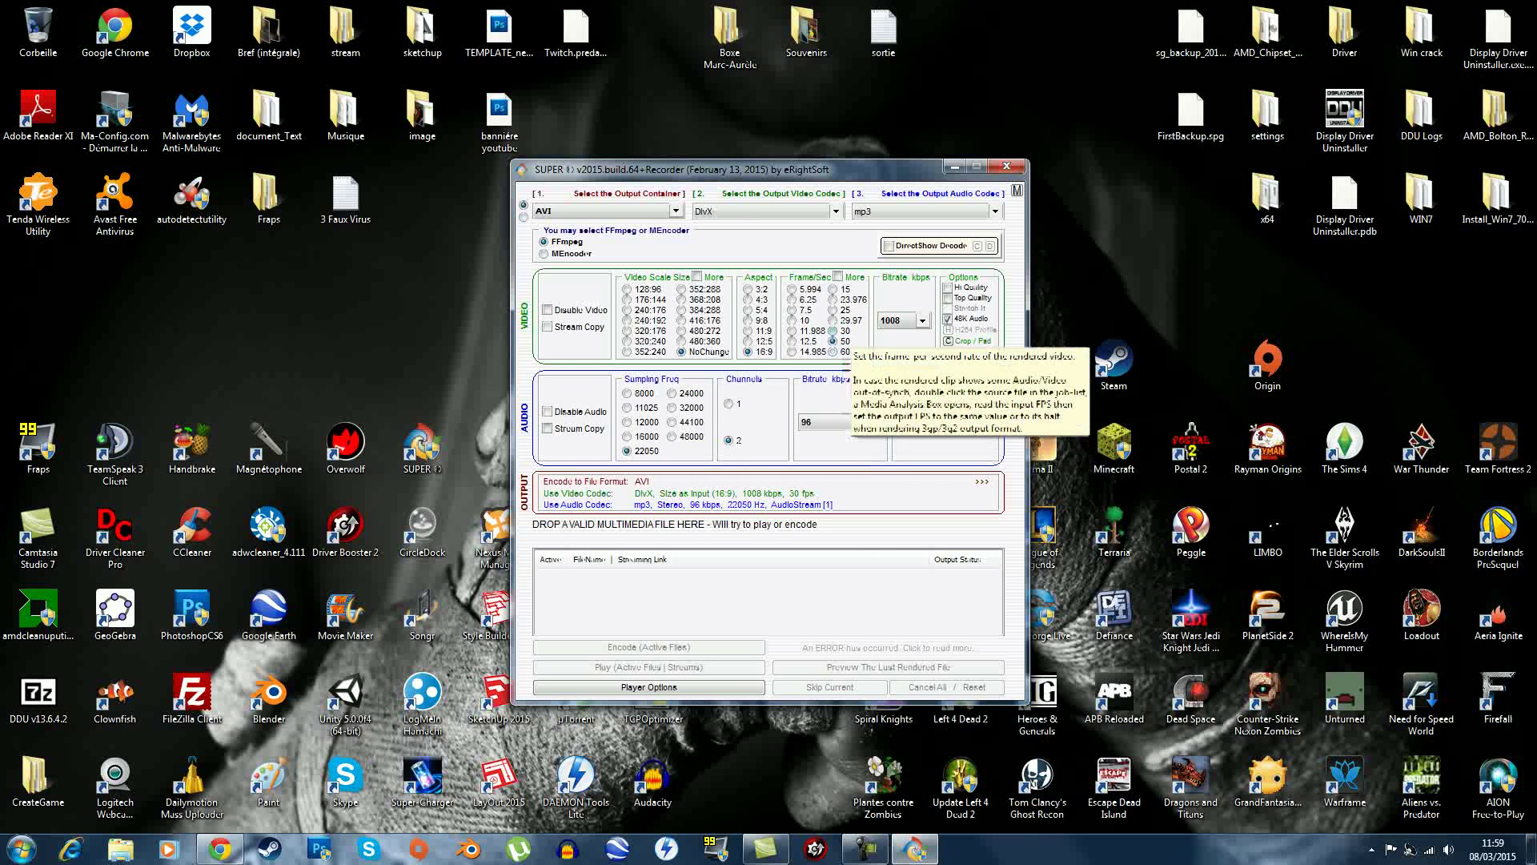
click(835, 320)
click(833, 330)
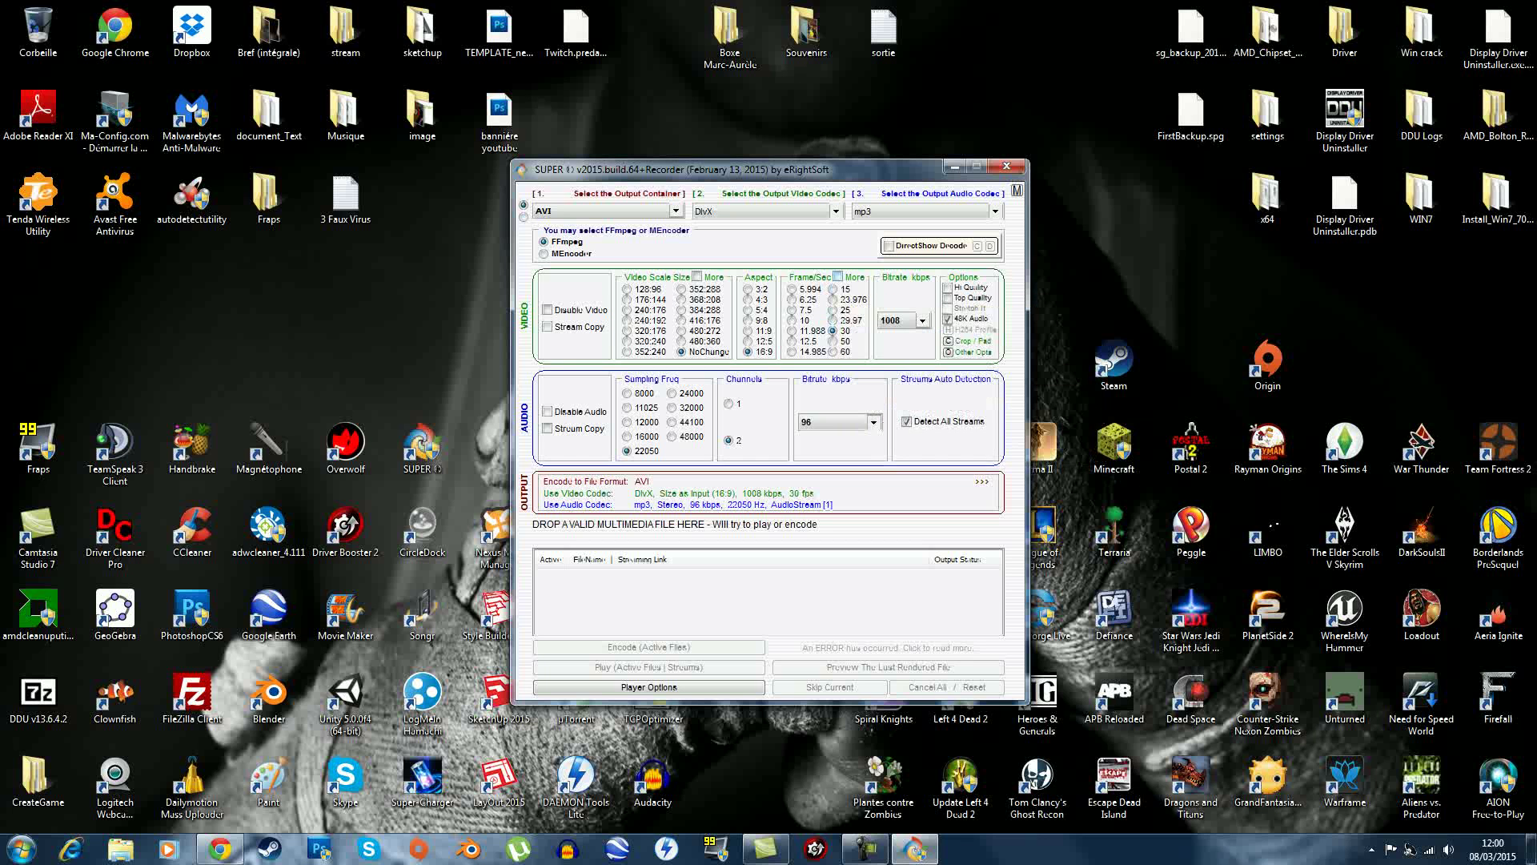
- Try to enter a custom frame rate in the first FPS field, then return to the preset frame rates
click(838, 276)
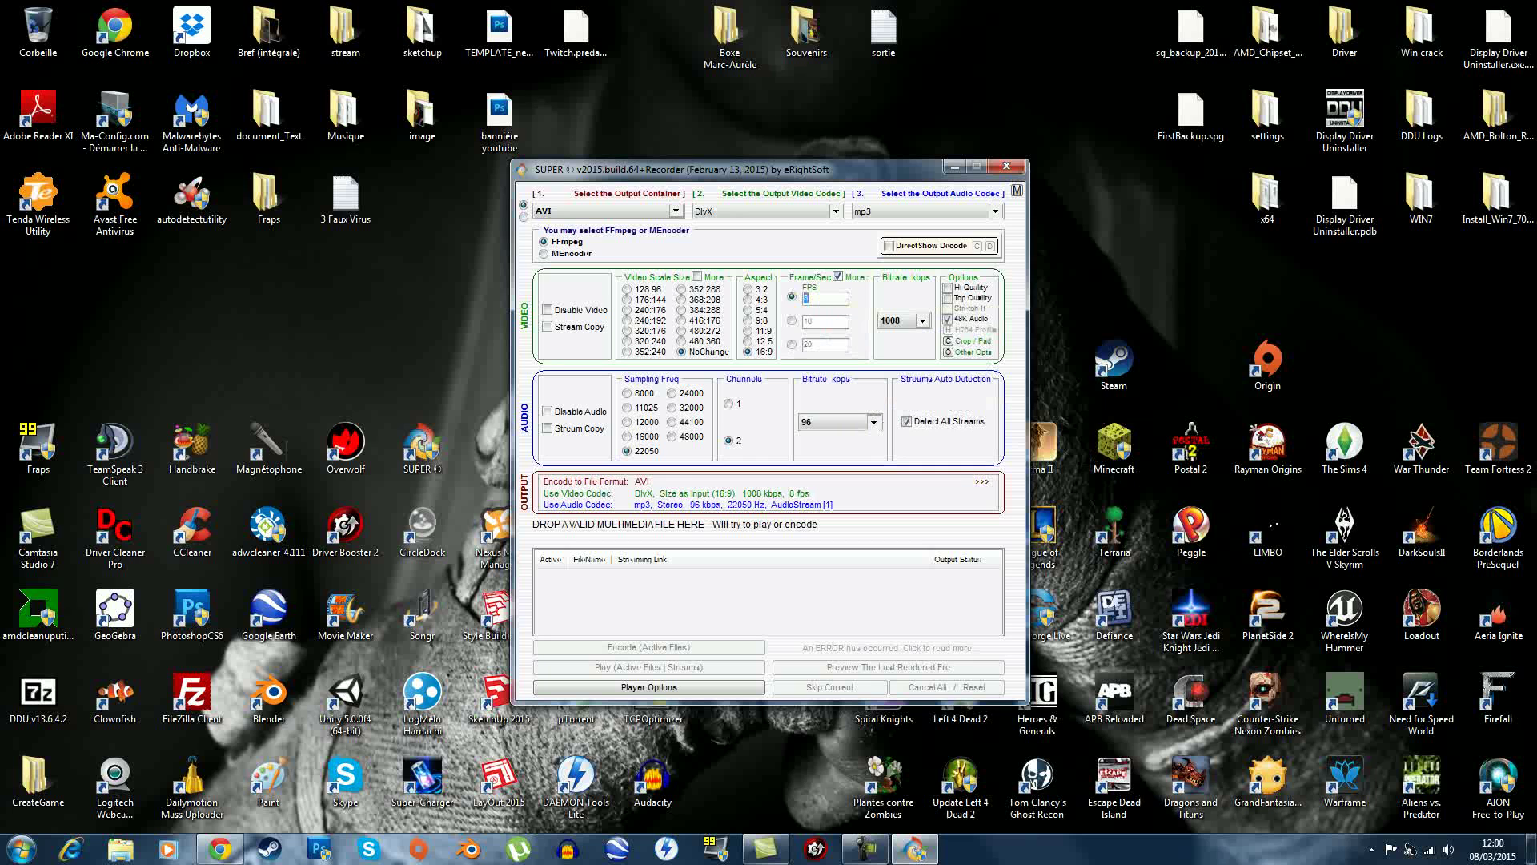
text(60)
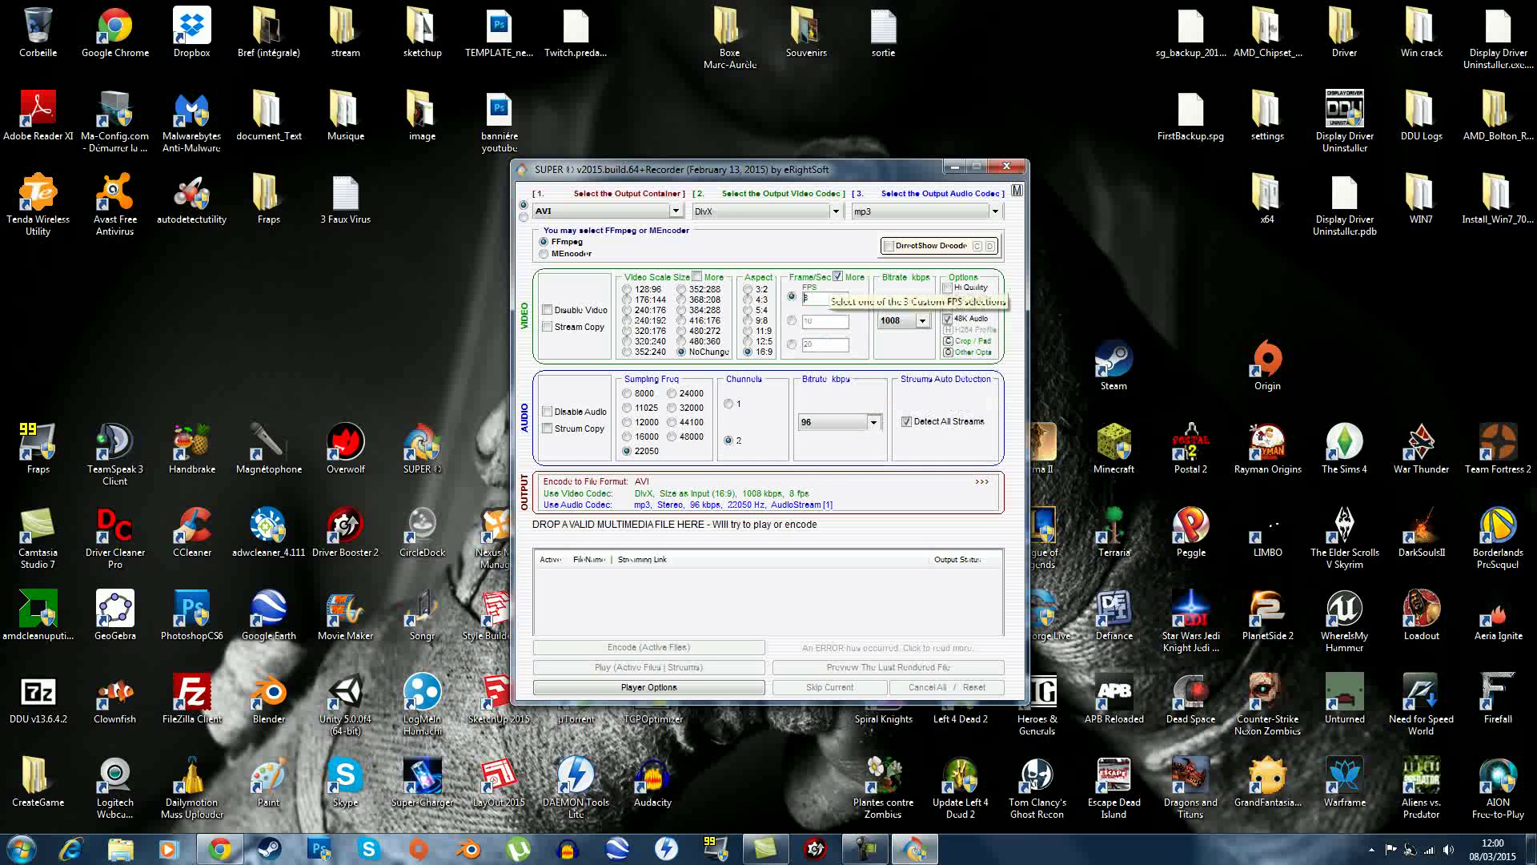
double_click(807, 298)
text(15)
key(BackSpace)
key(BackSpace)
text(8)
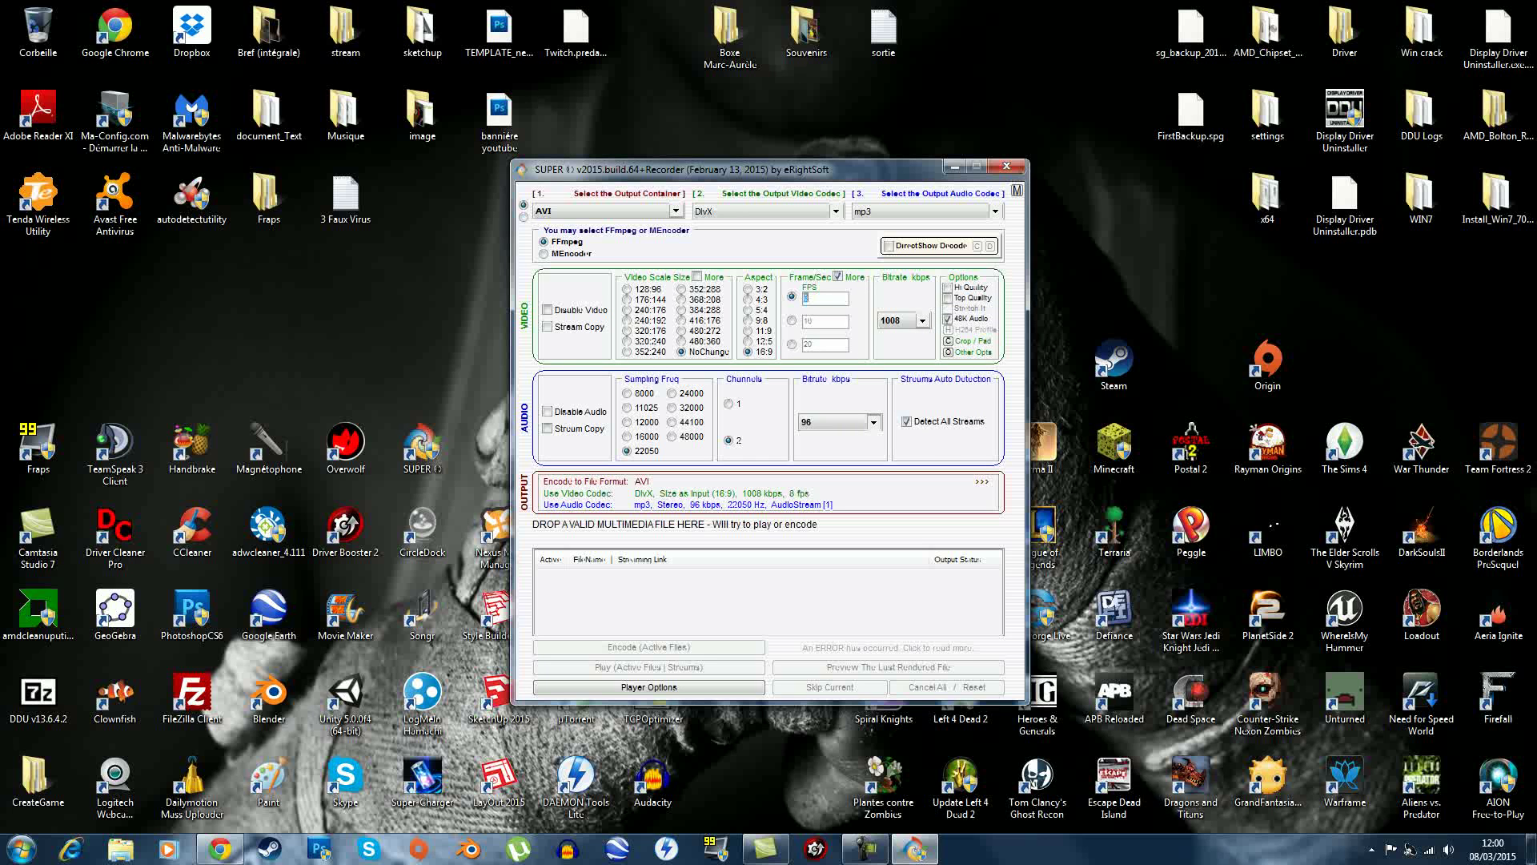
text(35)
click(838, 276)
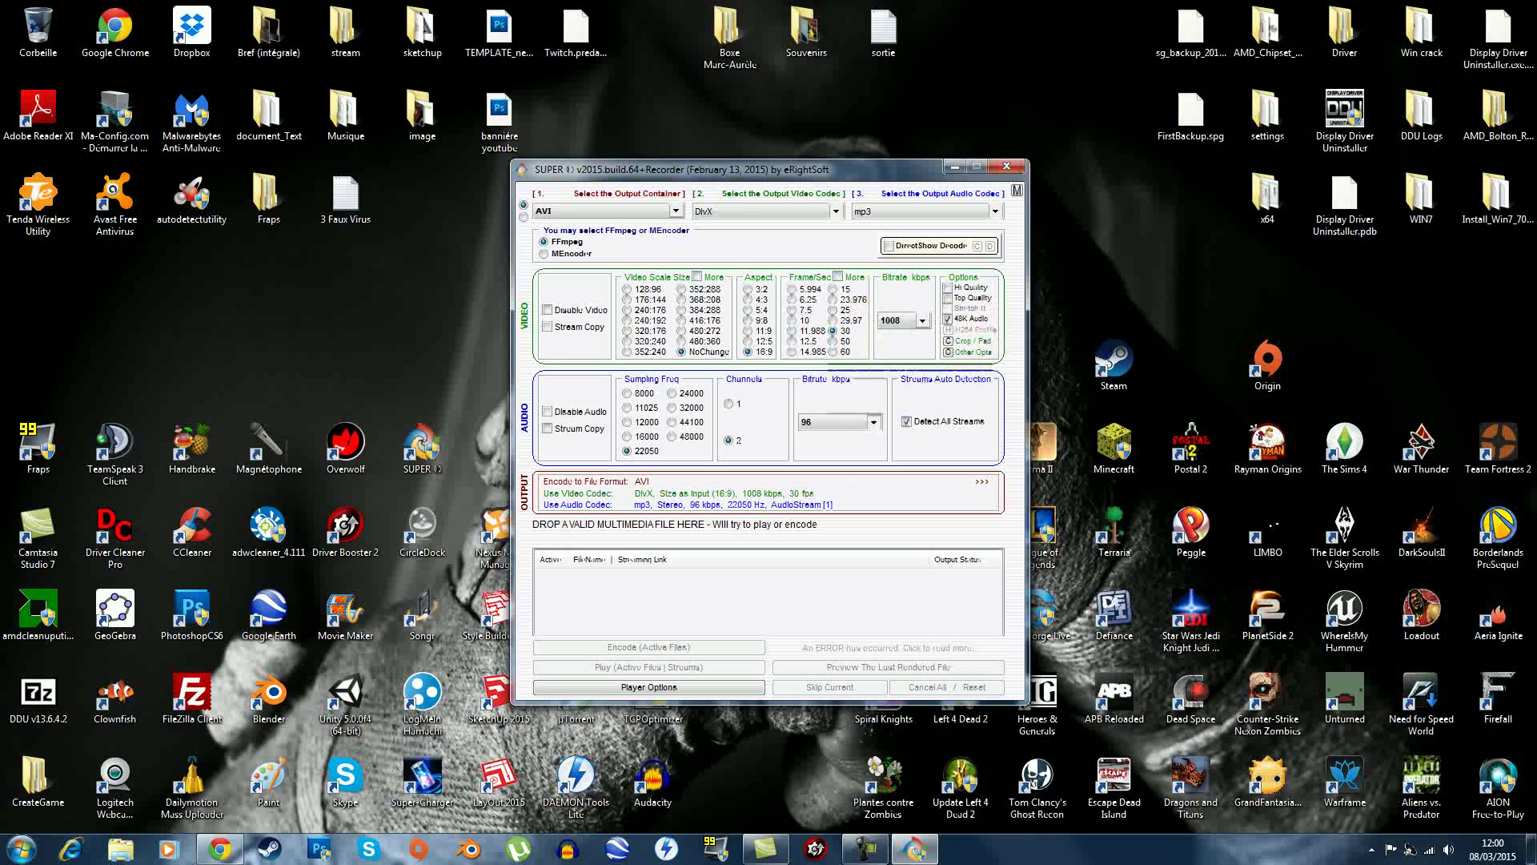
- Enable Top Quality for the video, and set the audio to a 128 kbps bitrate with a 48000 Hz sampling frequency
click(948, 298)
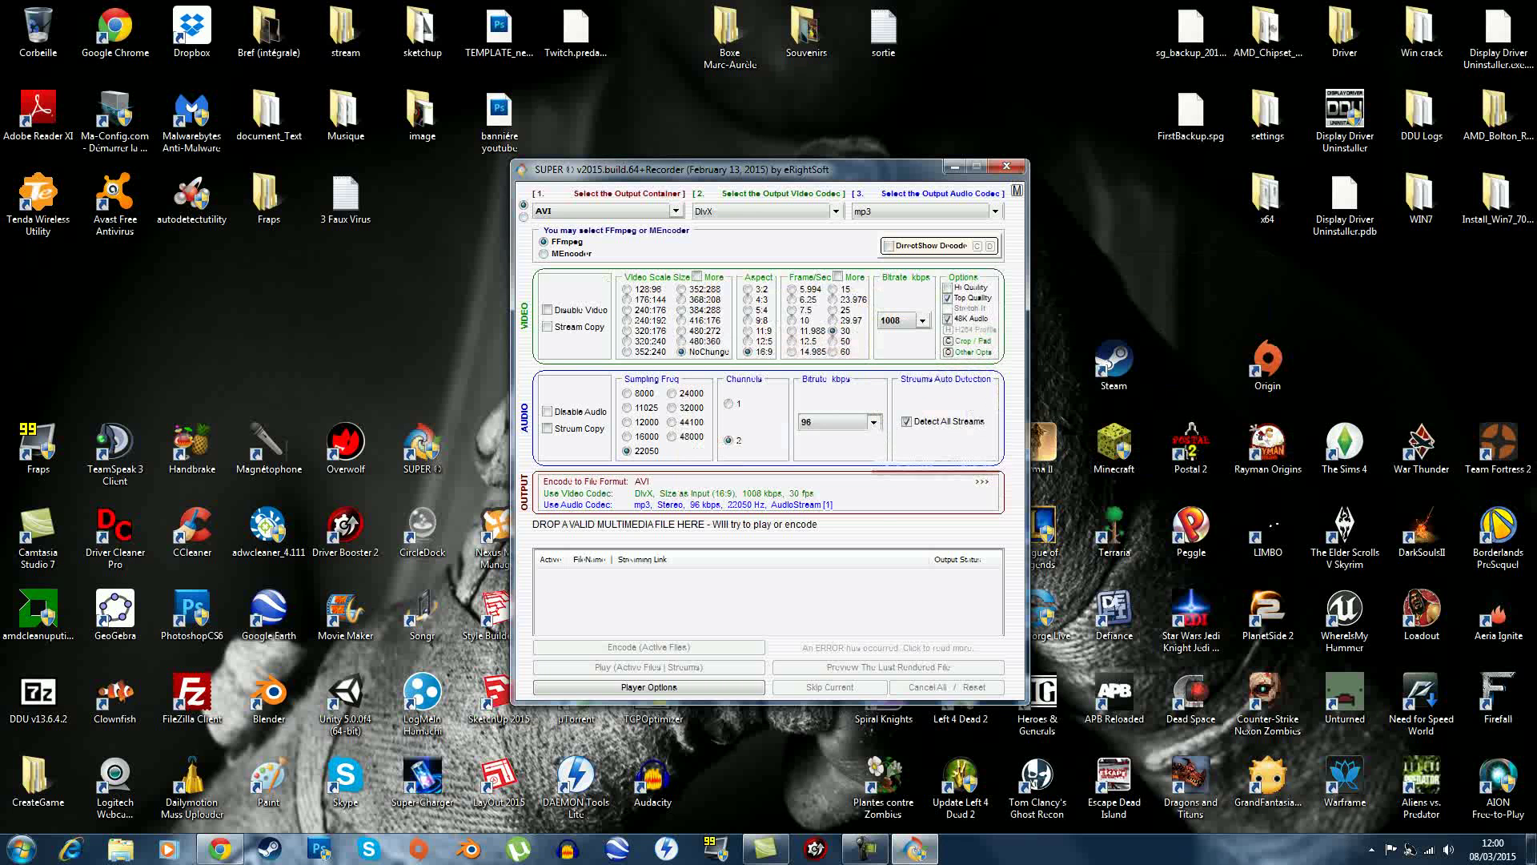
click(873, 422)
click(809, 504)
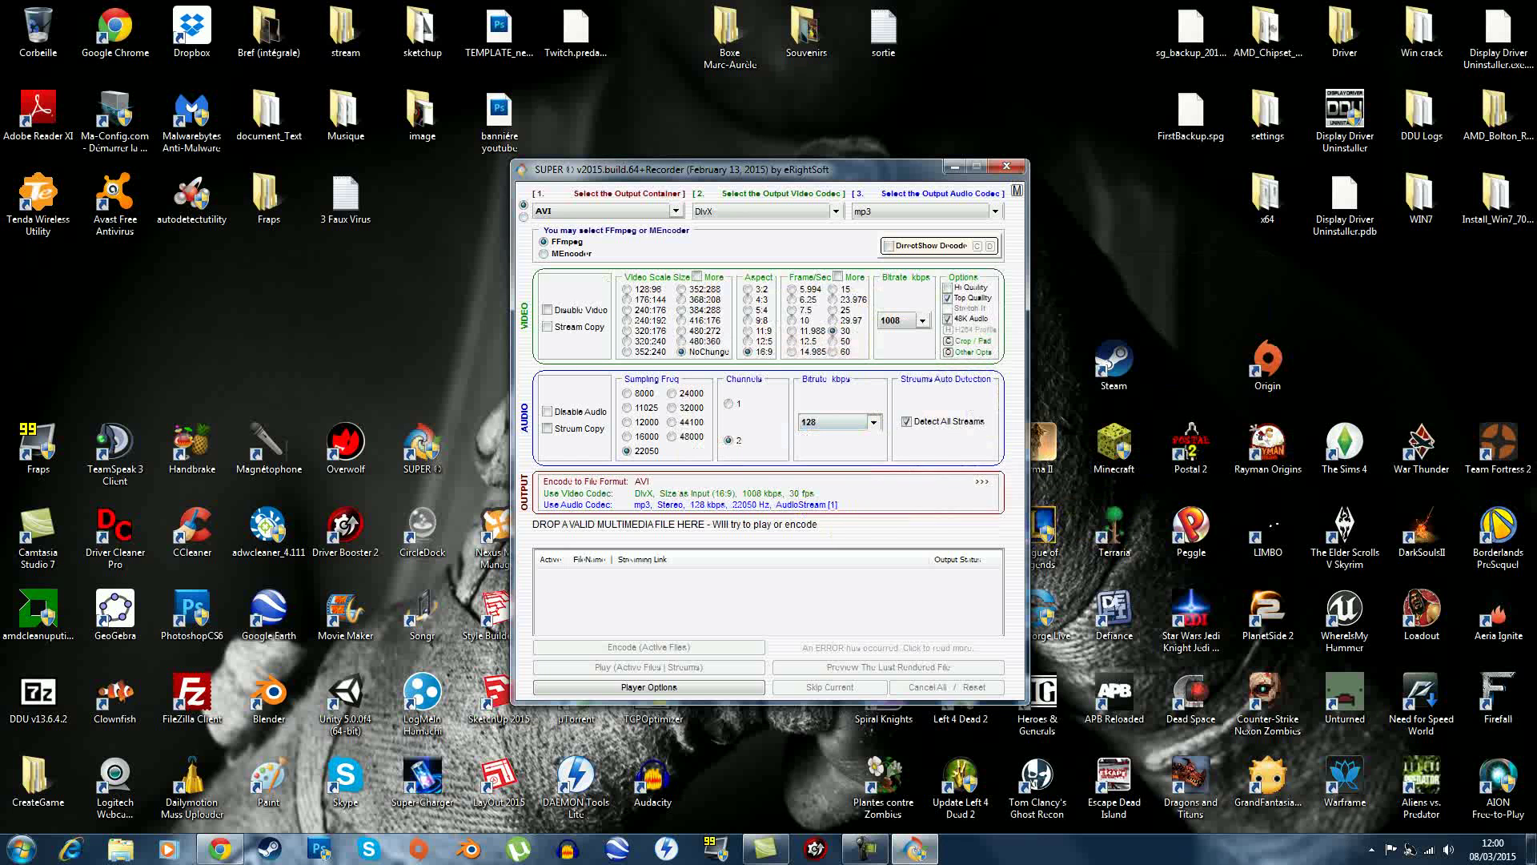
click(671, 437)
click(874, 422)
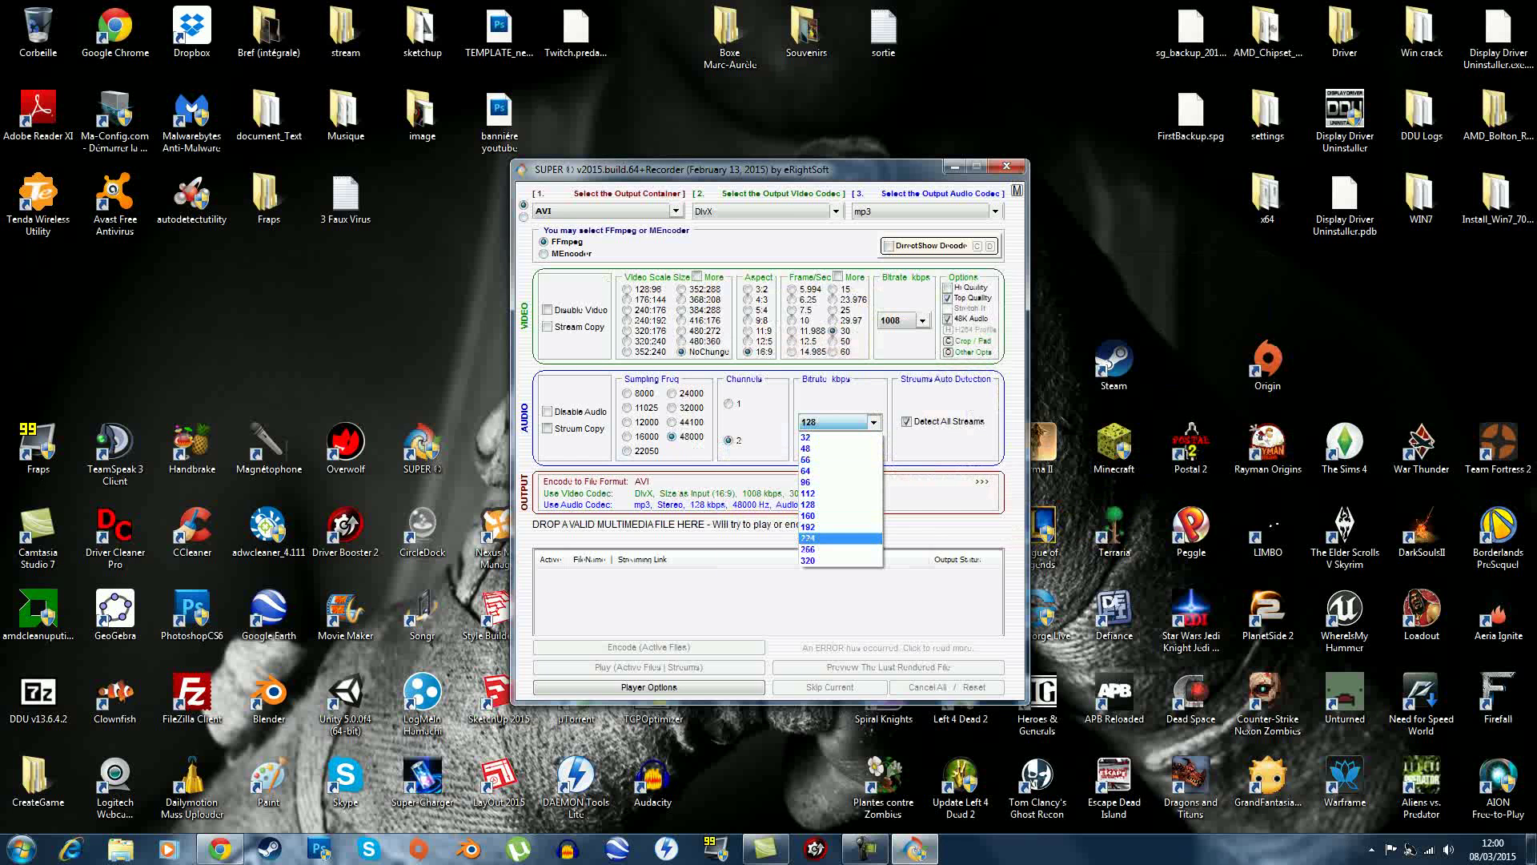
click(808, 504)
click(921, 321)
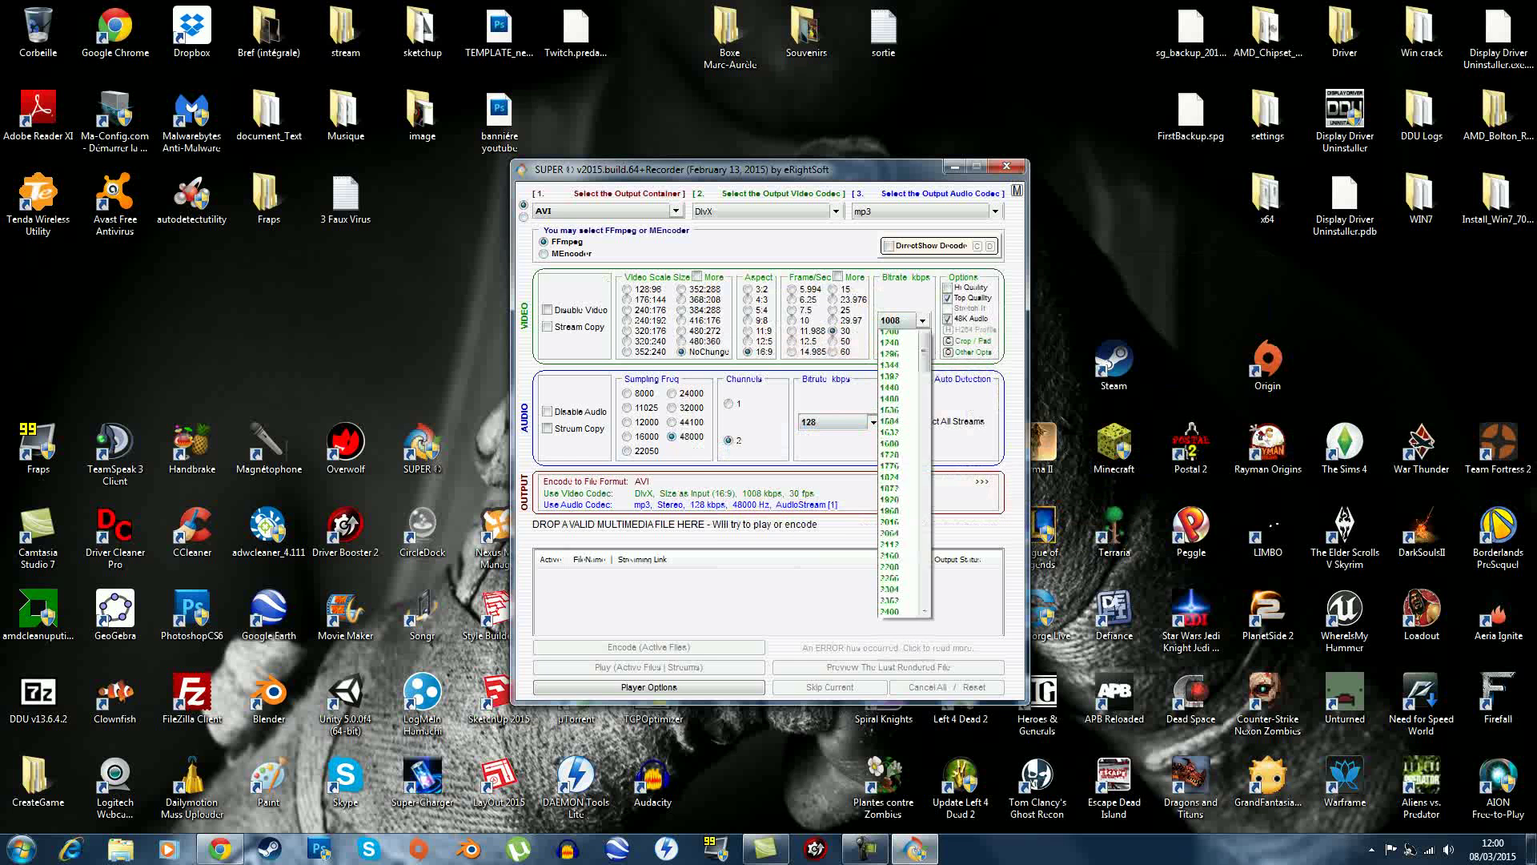
click(920, 324)
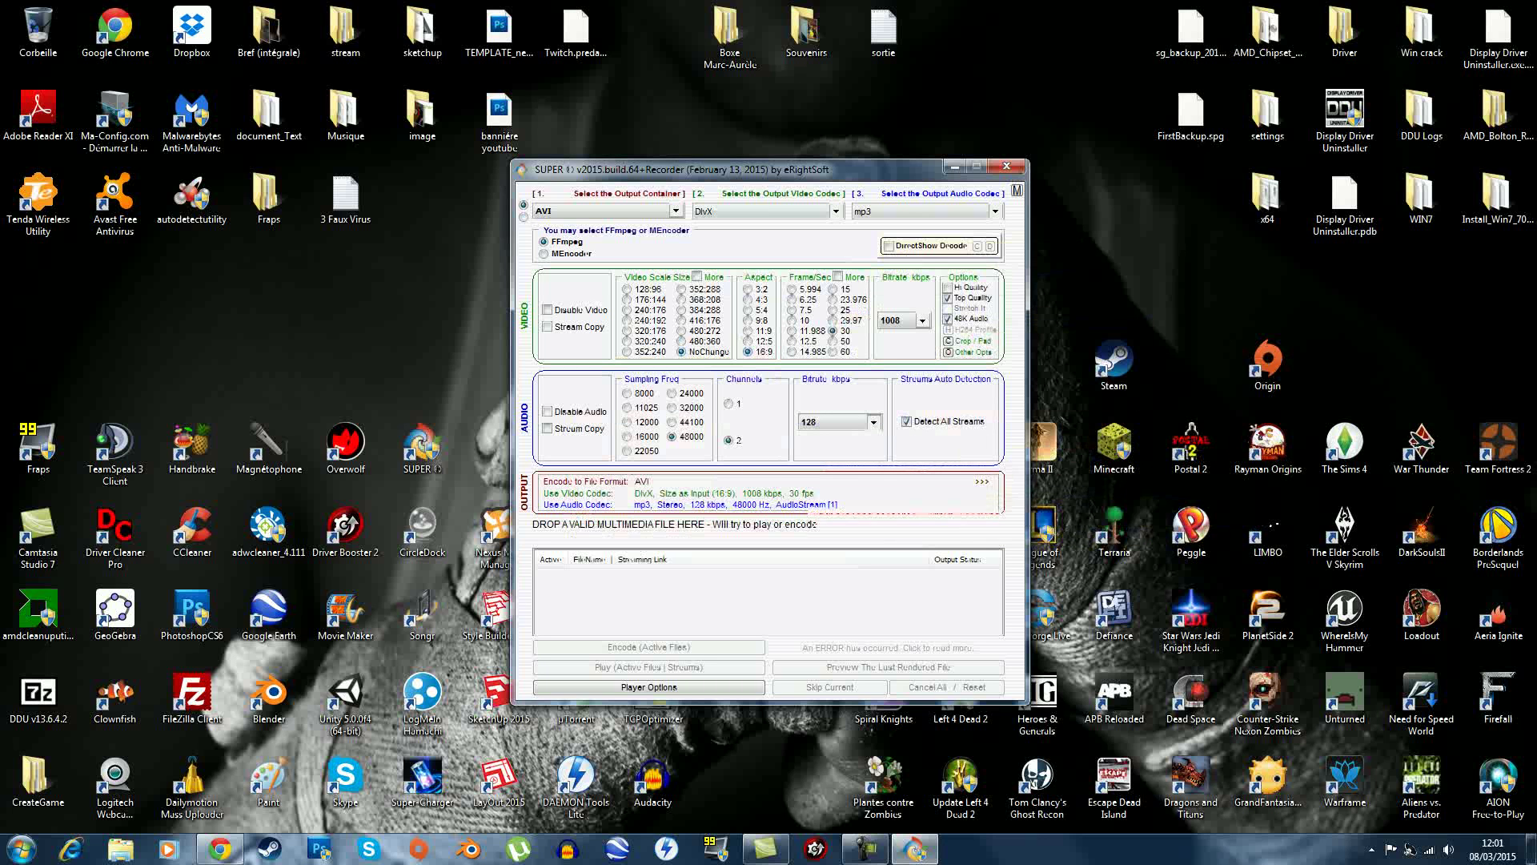
- Open the Crack video folder inside the Fraps folder, with its window placed beside the SUPER © window
drag(721, 169, 1059, 116)
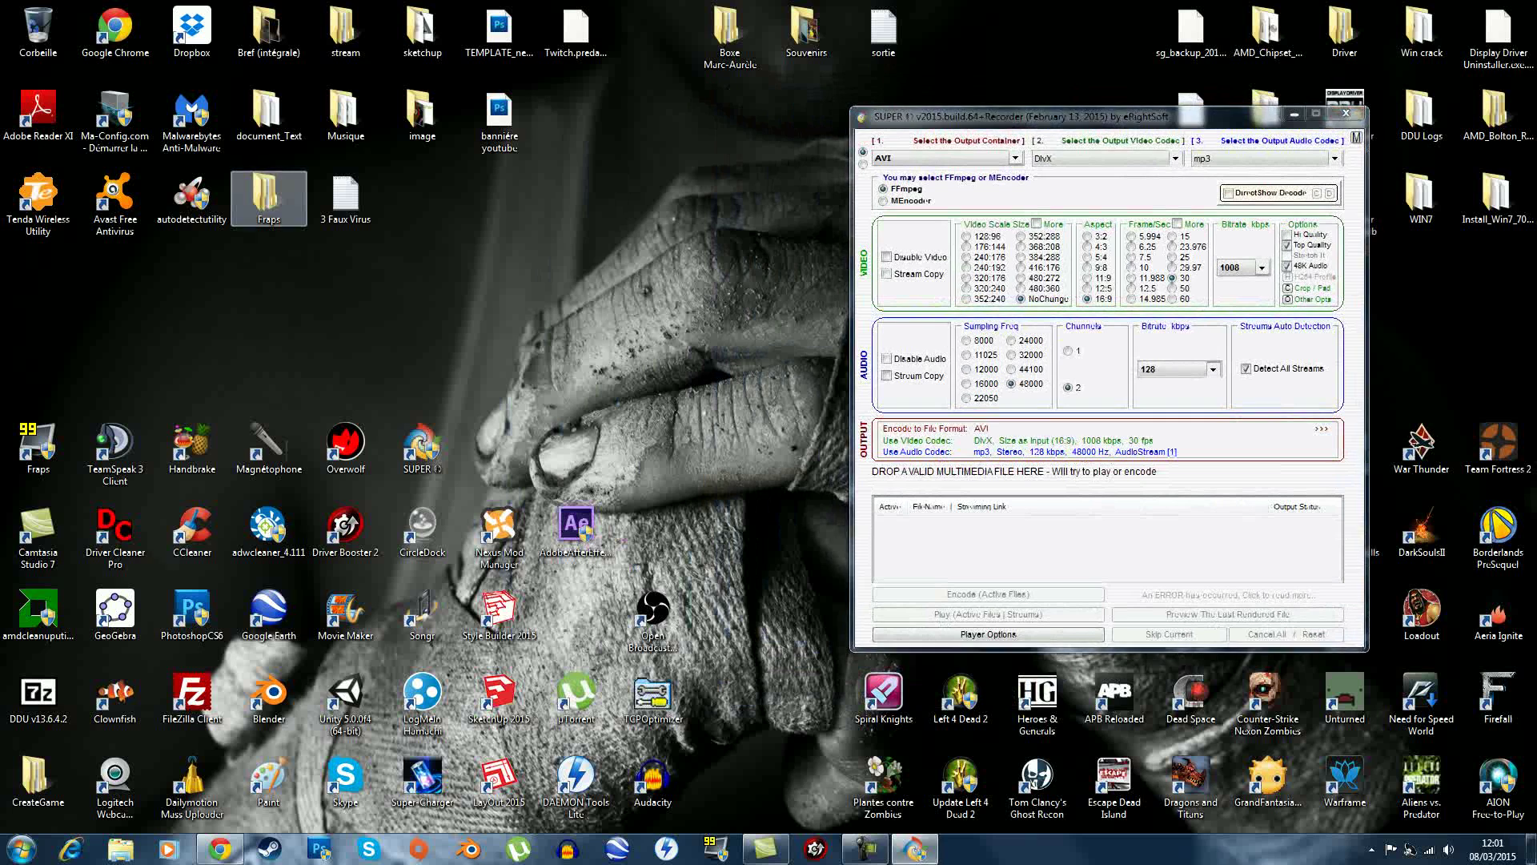
double_click(269, 200)
drag(1041, 62, 391, 99)
click(344, 212)
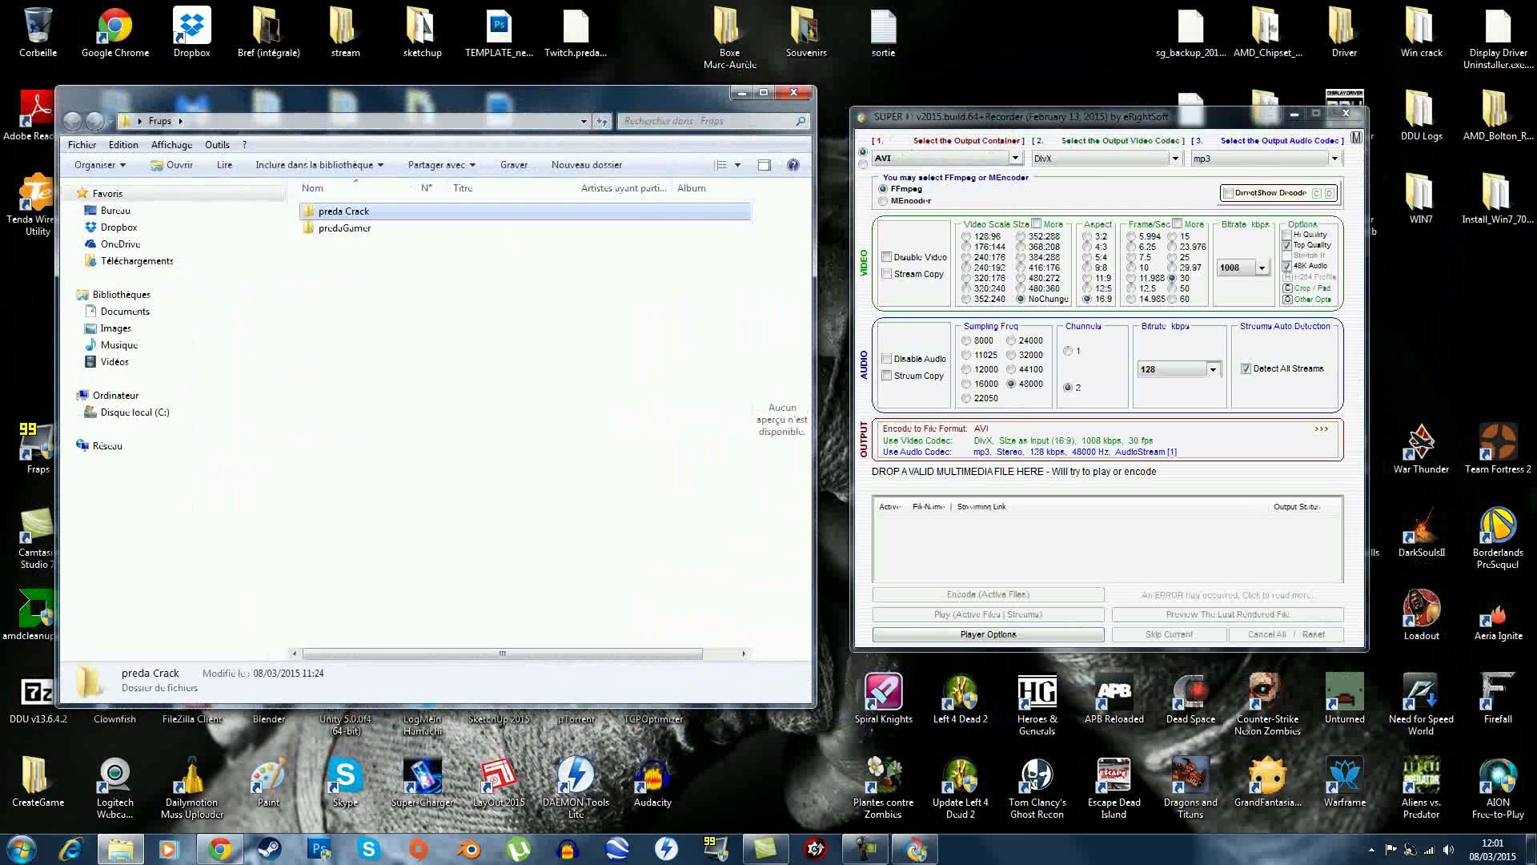
click(344, 228)
double_click(344, 211)
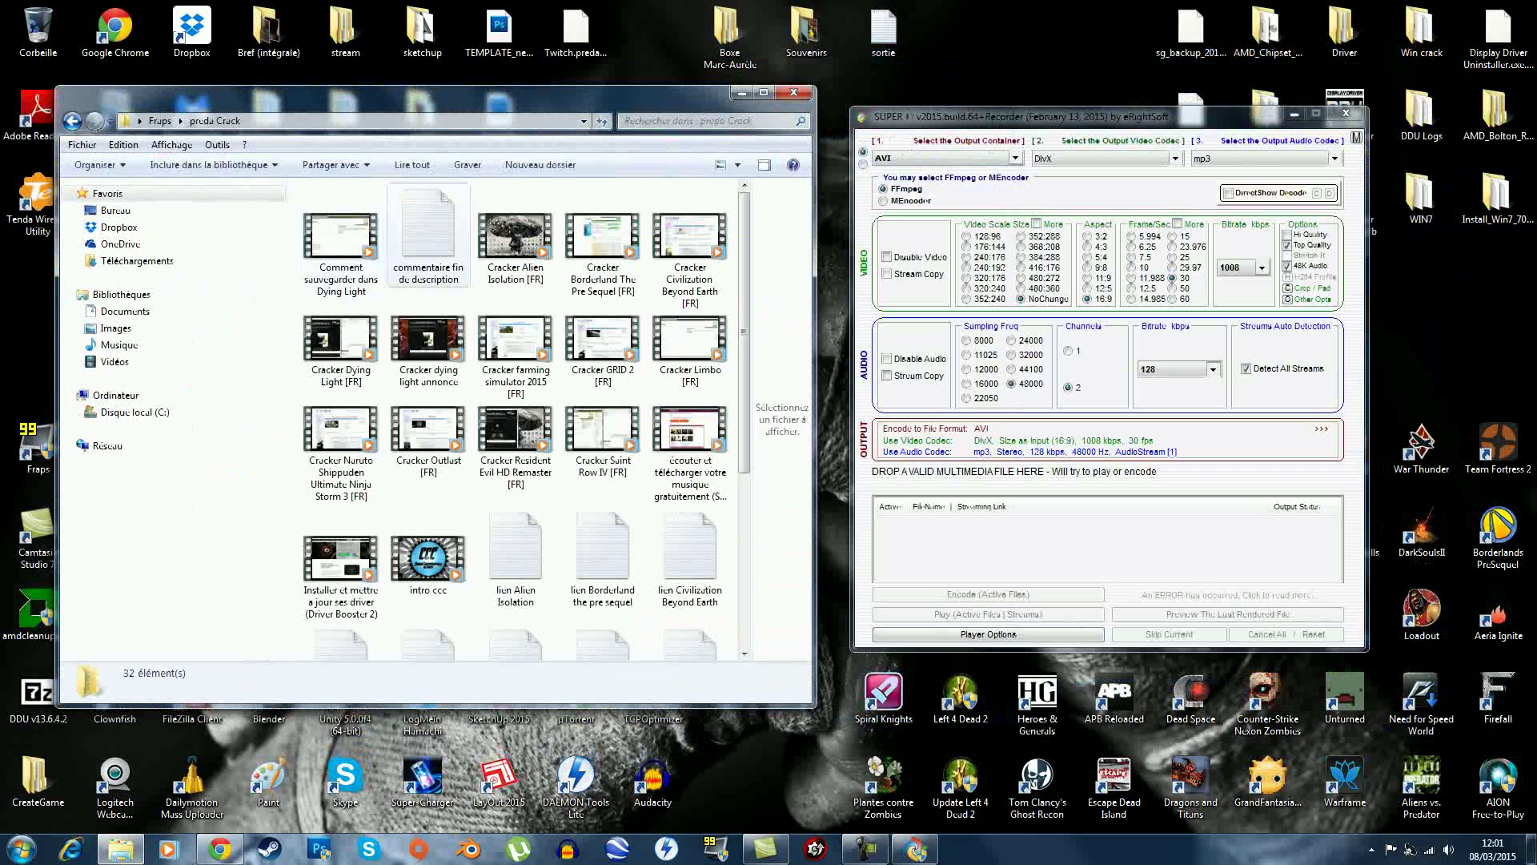
- Find the intro ccc video in the folder and add it to the SUPER © job list
scroll(515, 485, down, 5)
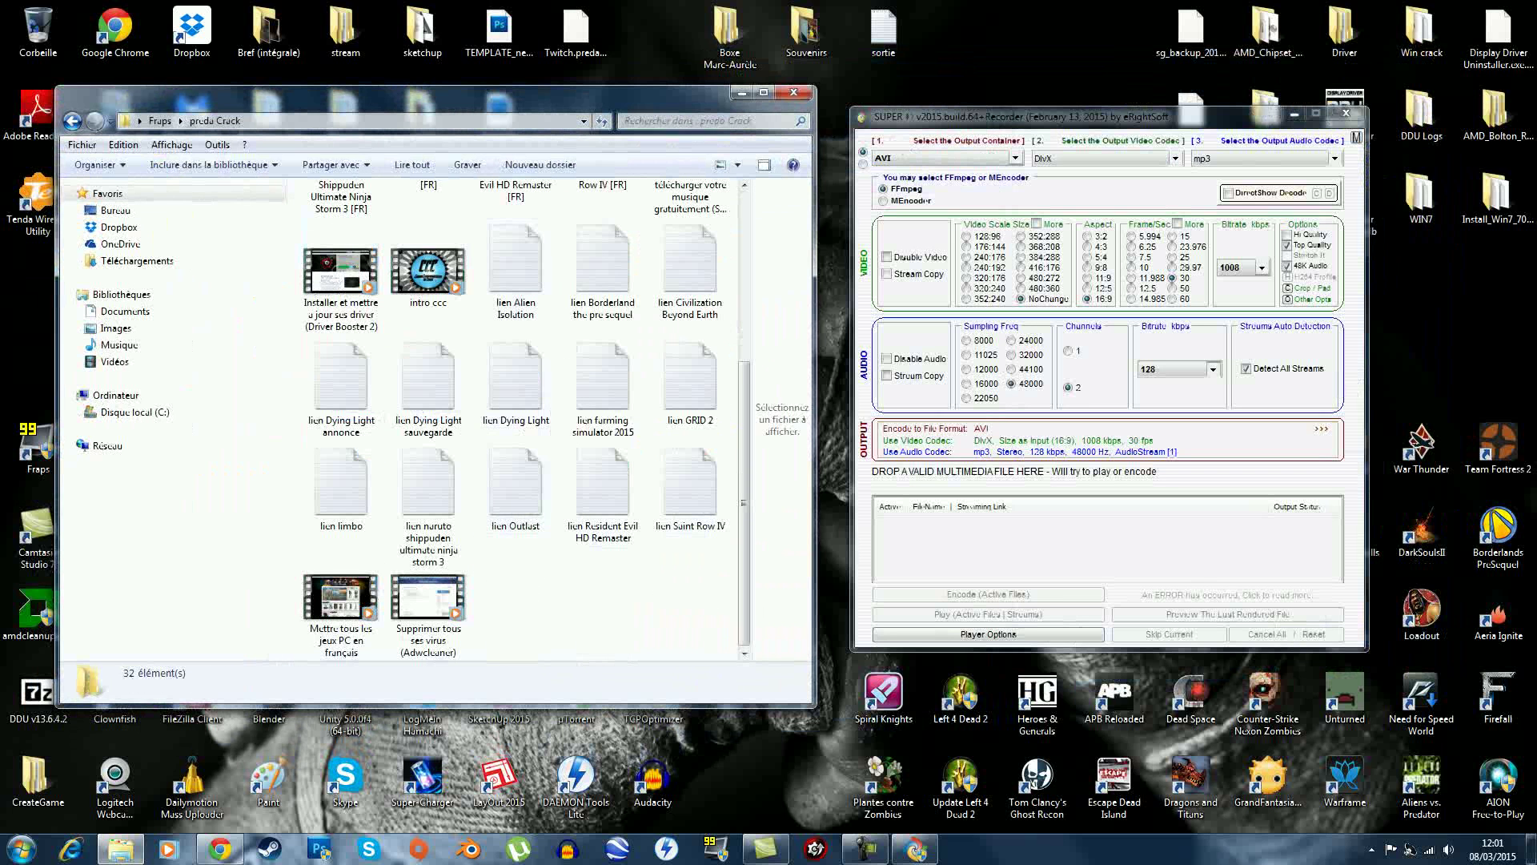
scroll(429, 552, up, 3)
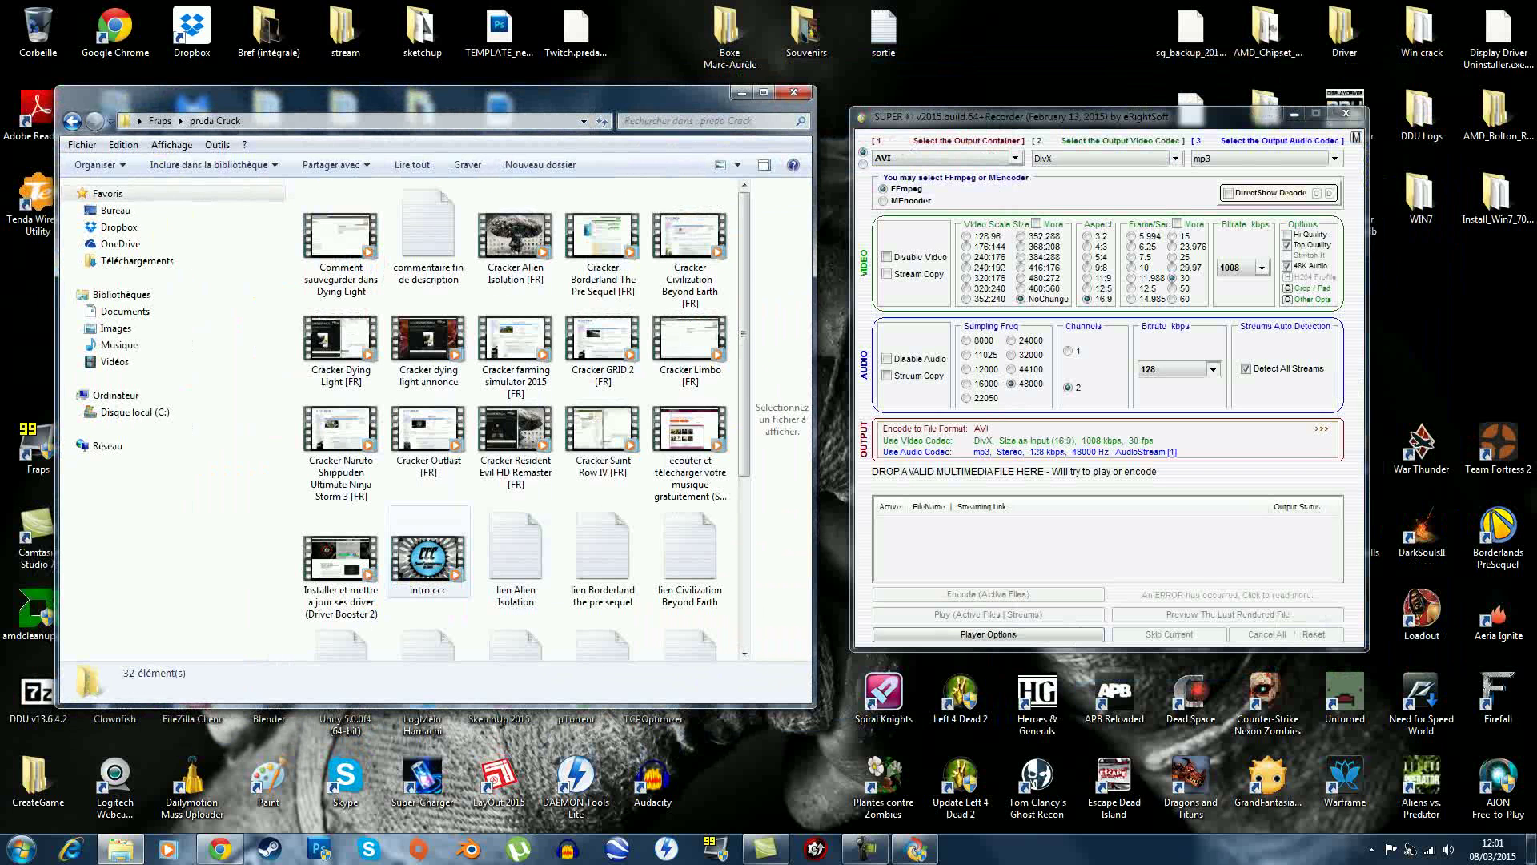
click(417, 551)
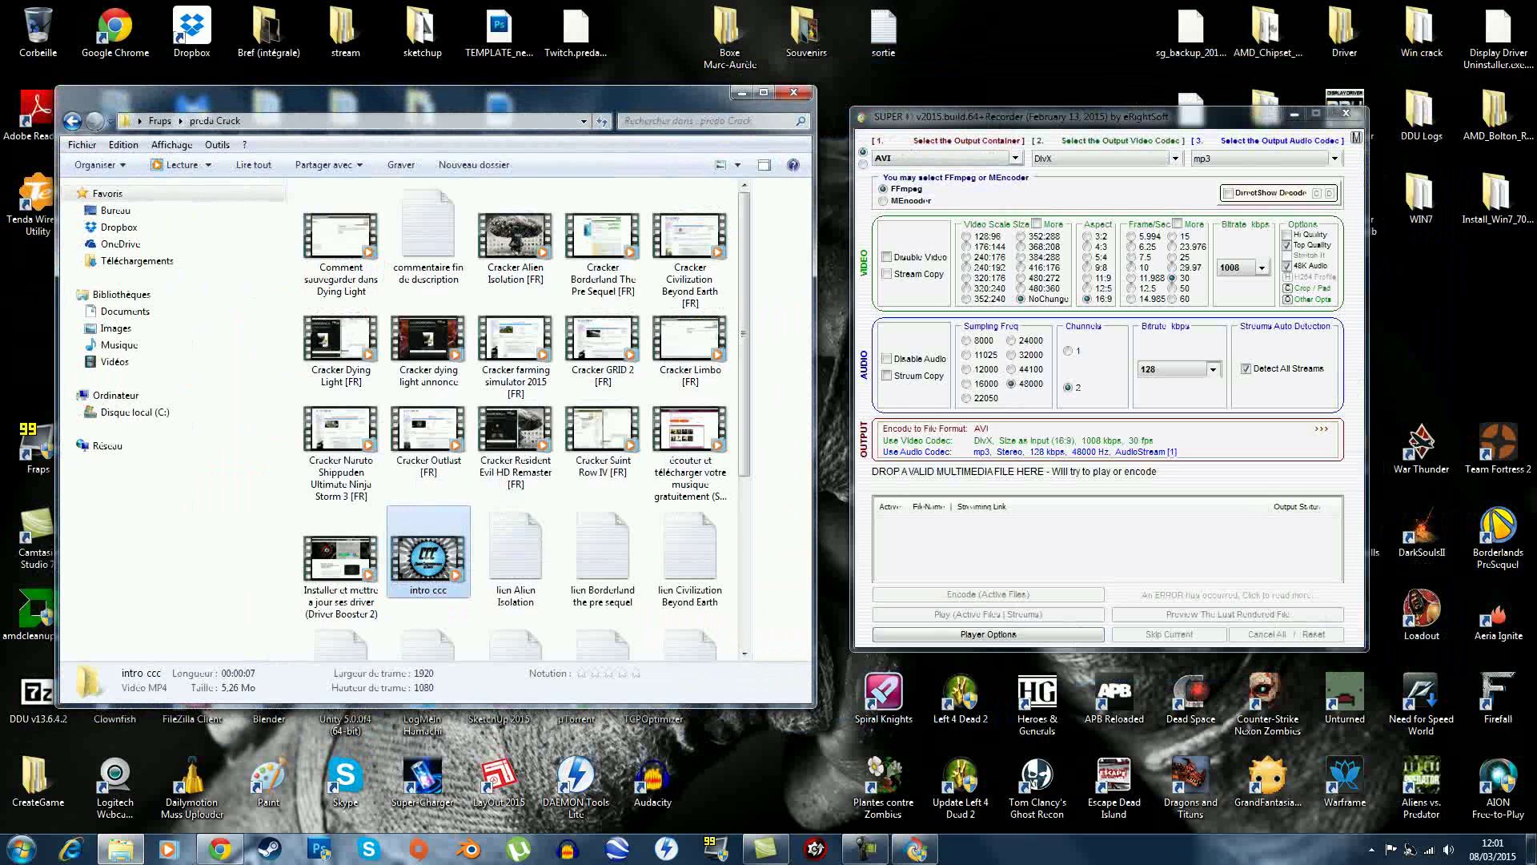
drag(428, 553, 1105, 529)
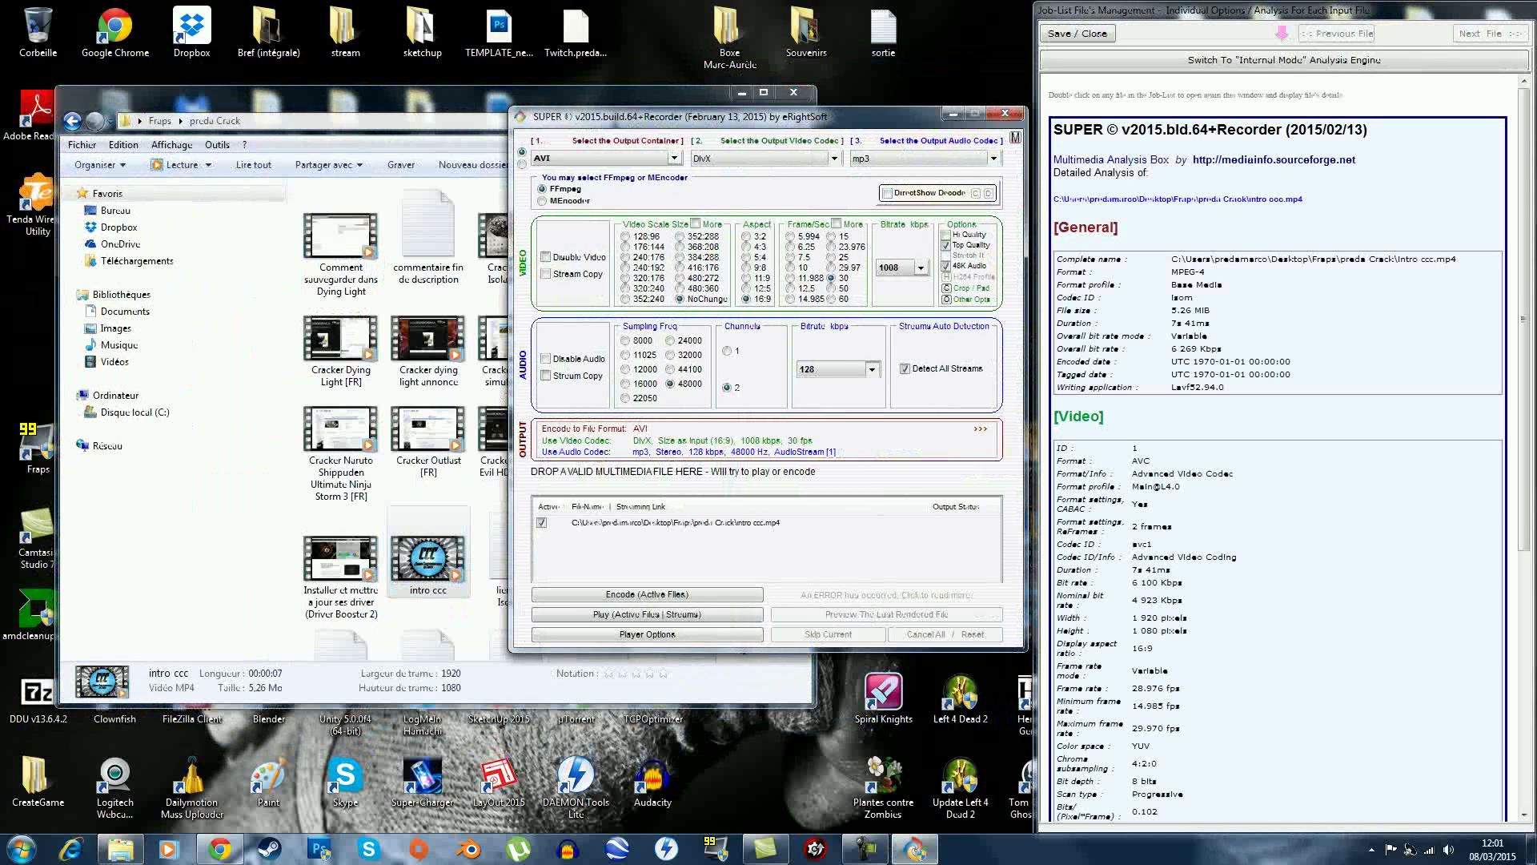
- Close the video folder window and the individual file analysis window for the intro ccc video
click(657, 96)
click(794, 92)
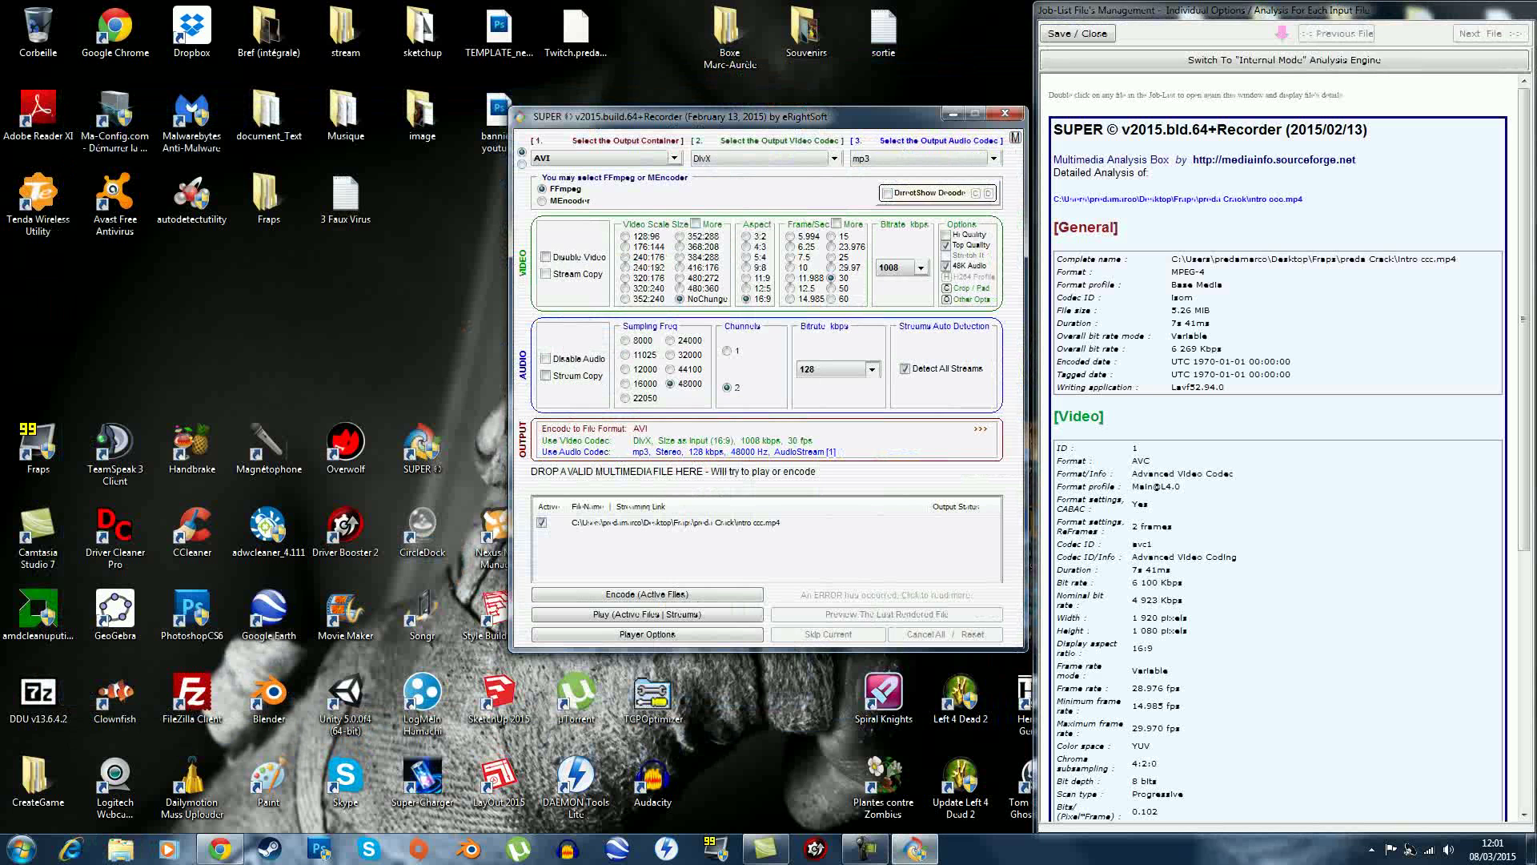
click(1077, 33)
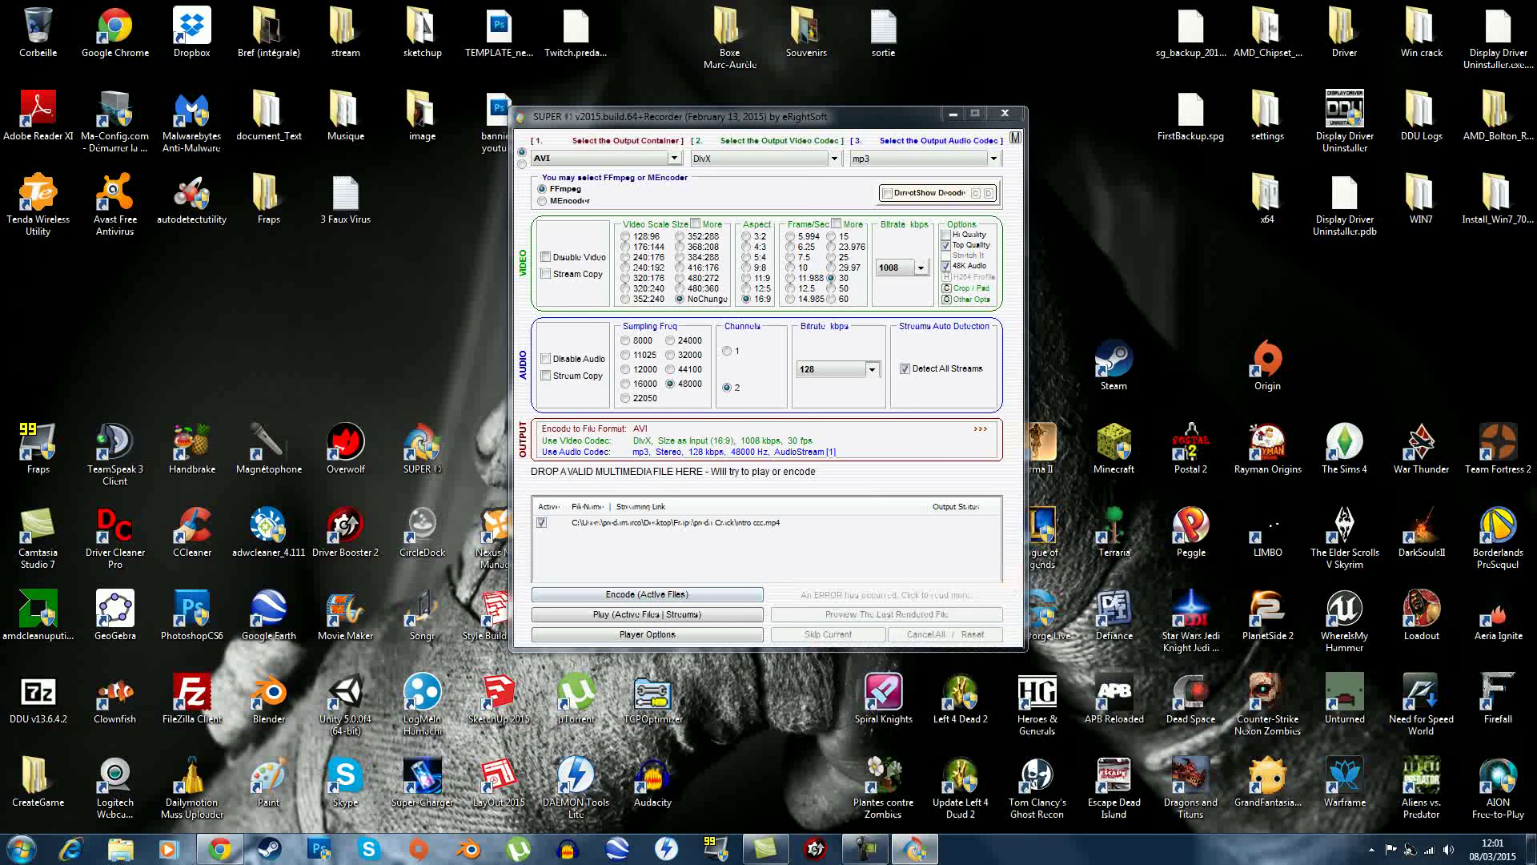
click(729, 594)
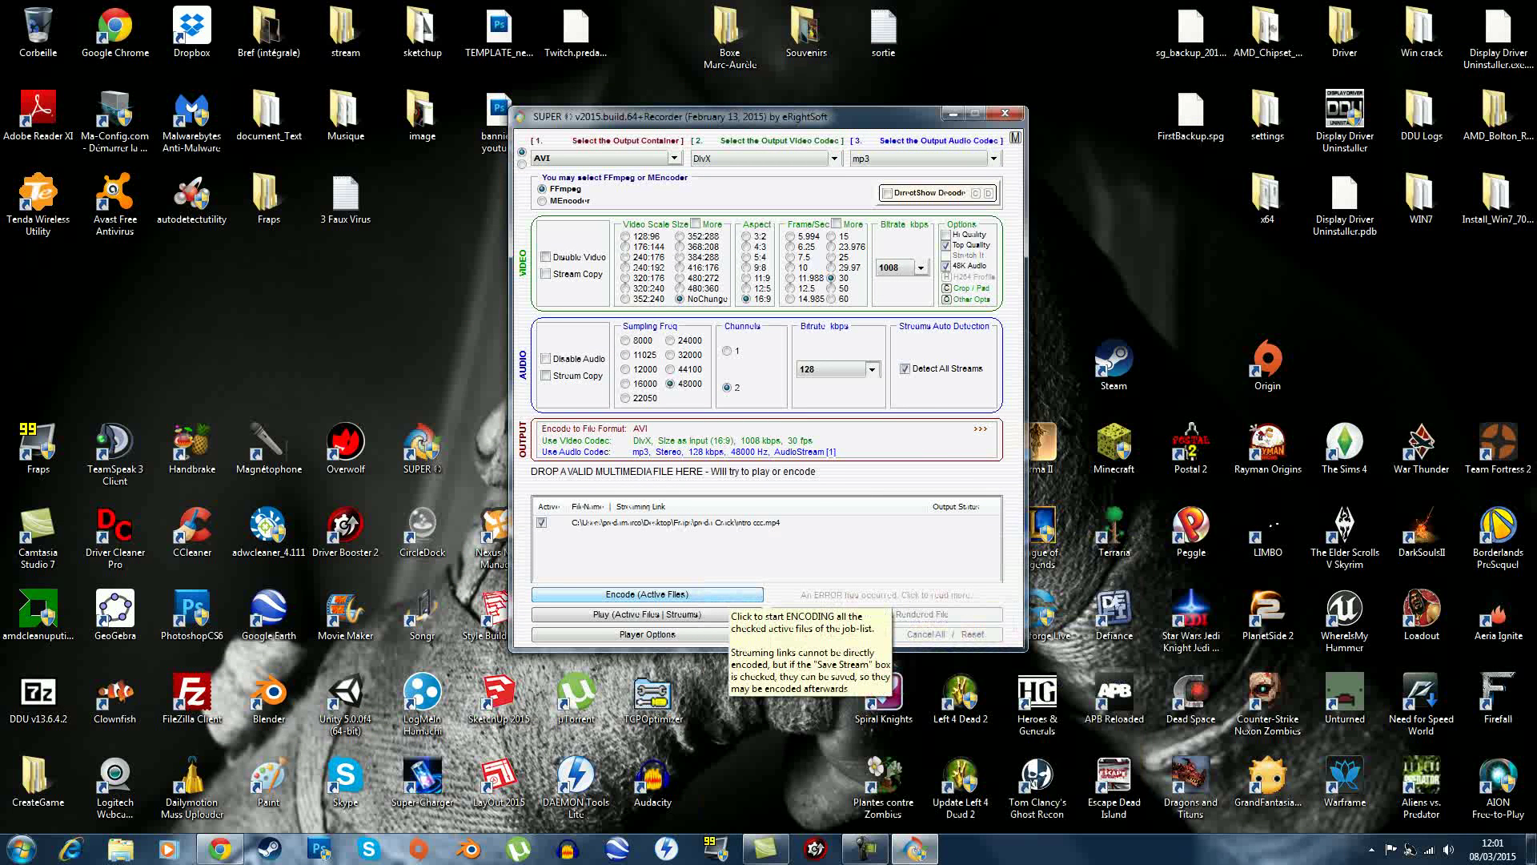
click(729, 594)
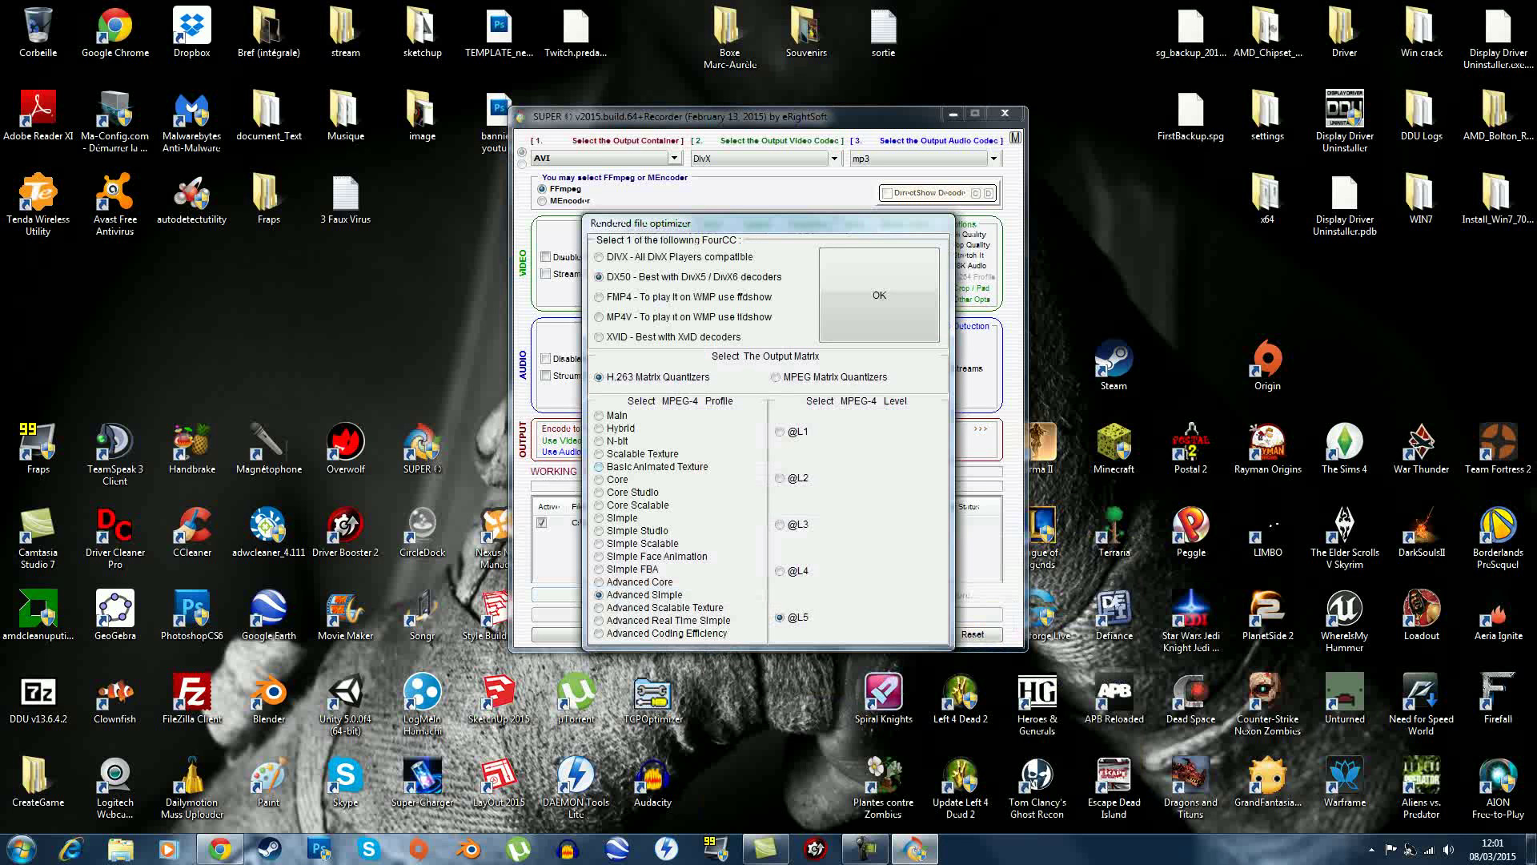
click(879, 295)
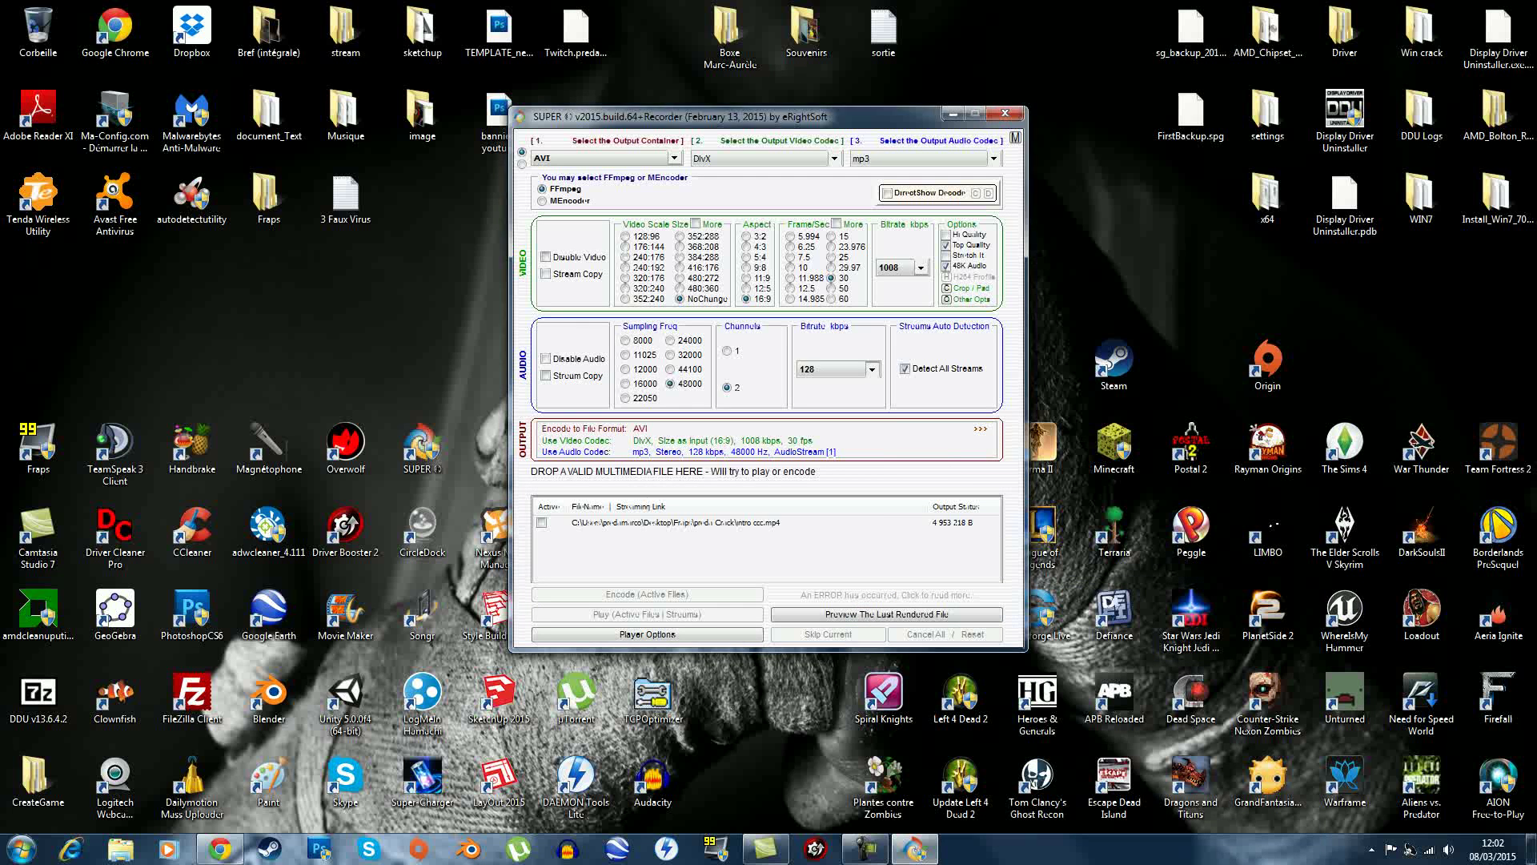
- Exit SUPER © and return to the desktop
click(1005, 113)
key(Return)
click(767, 578)
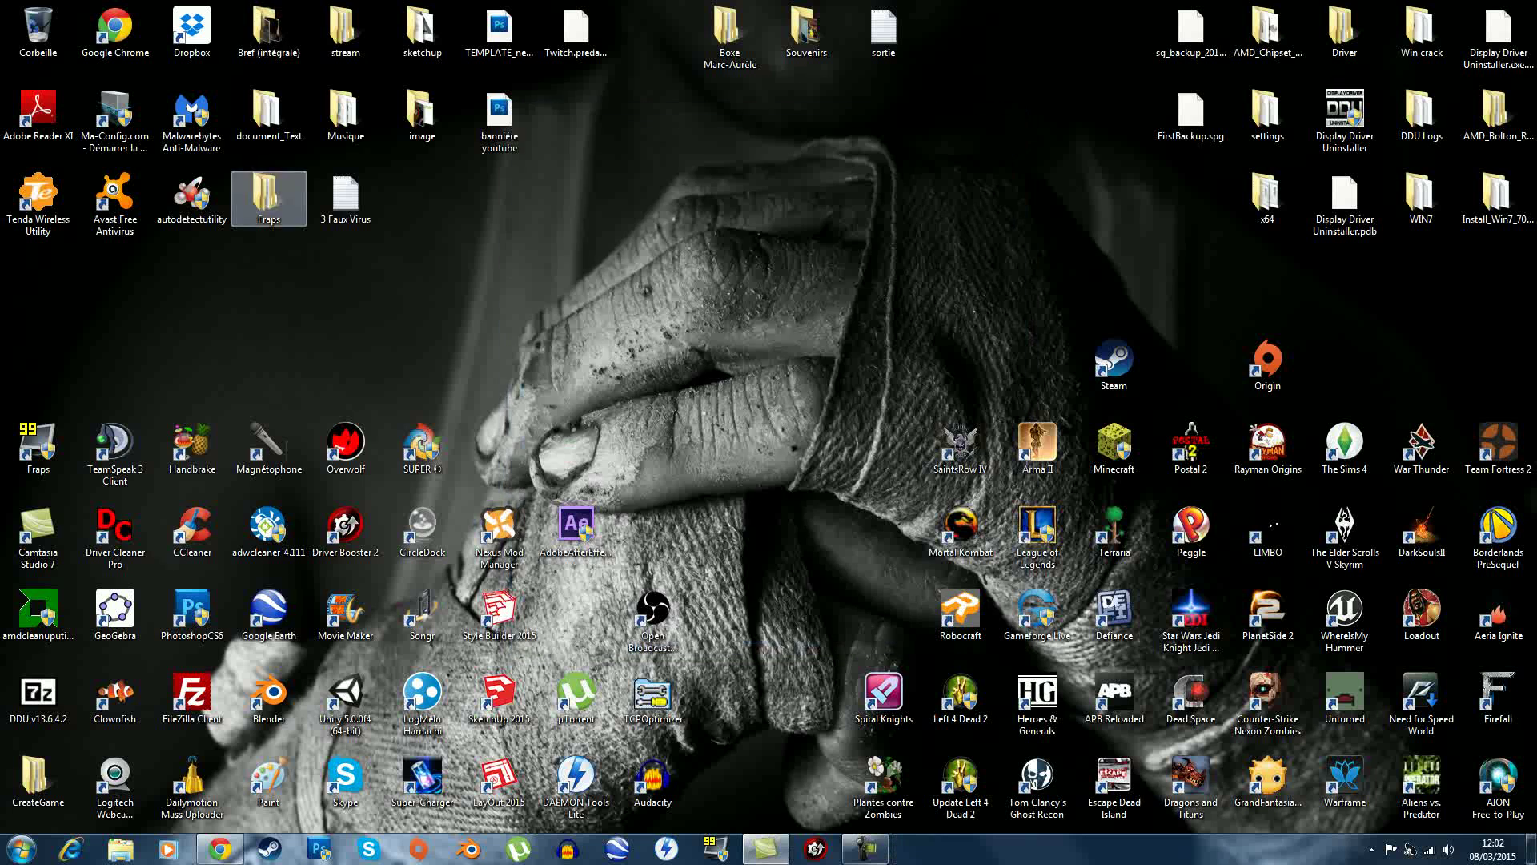
- Open the Crack video folder inside the Fraps folder and select the converted intro ccc.mp4 AVI clip
double_click(269, 196)
double_click(344, 211)
scroll(516, 553, down, 3)
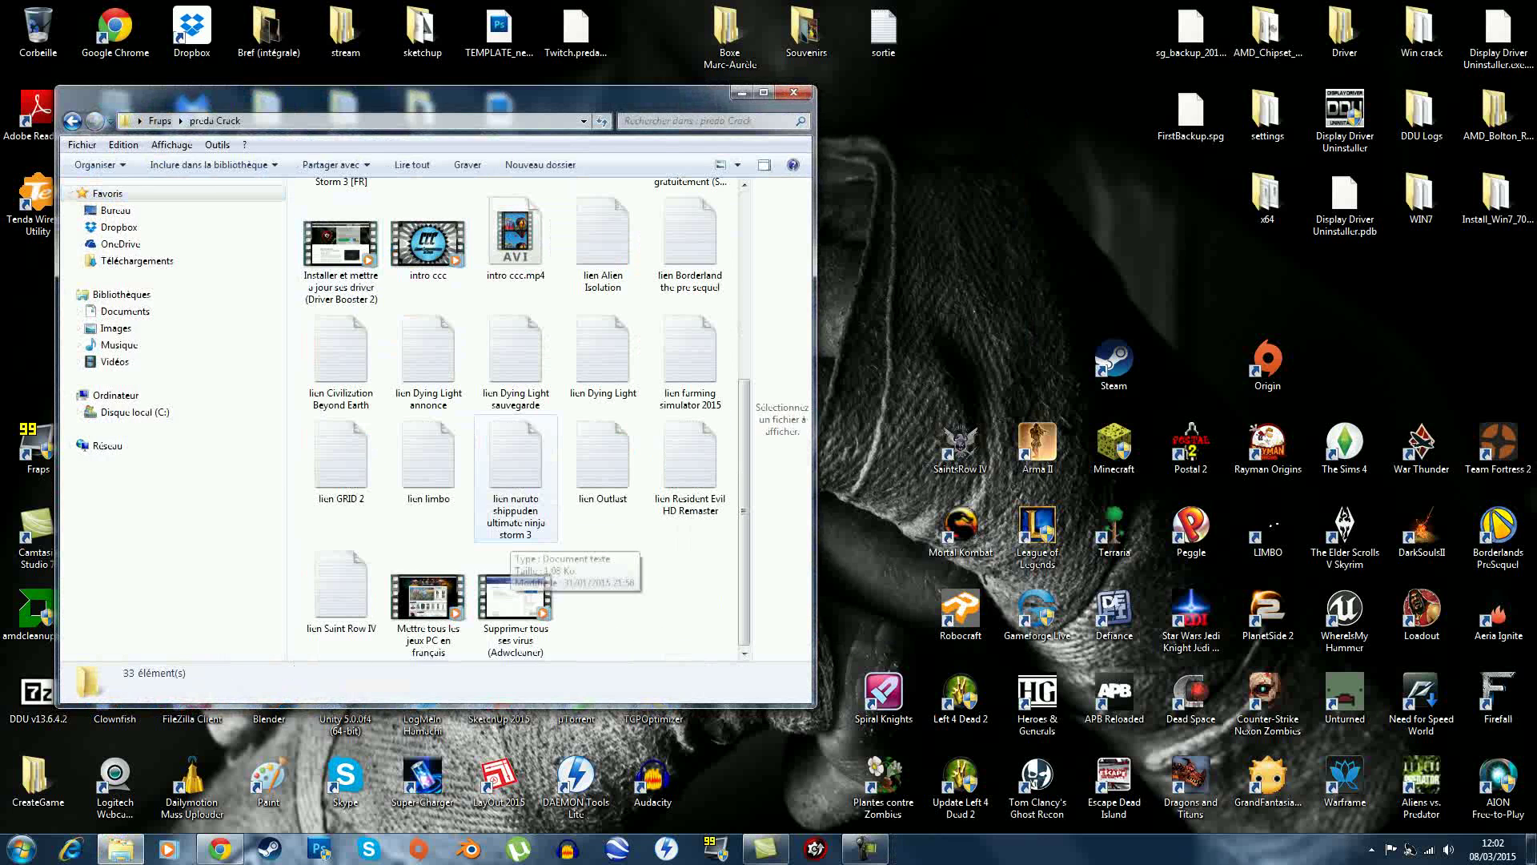
scroll(516, 552, up, 3)
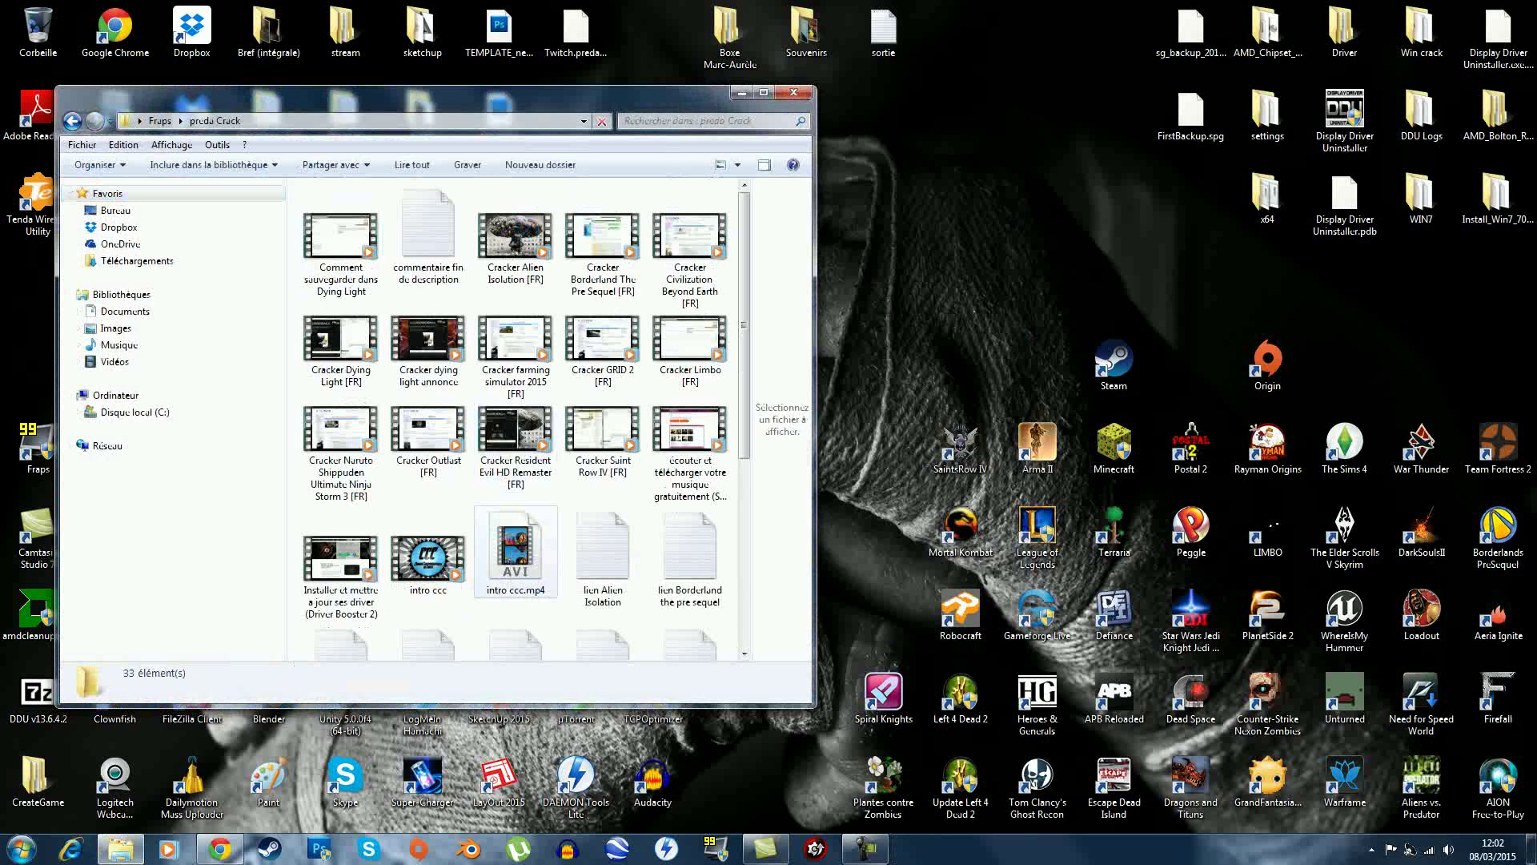
click(516, 552)
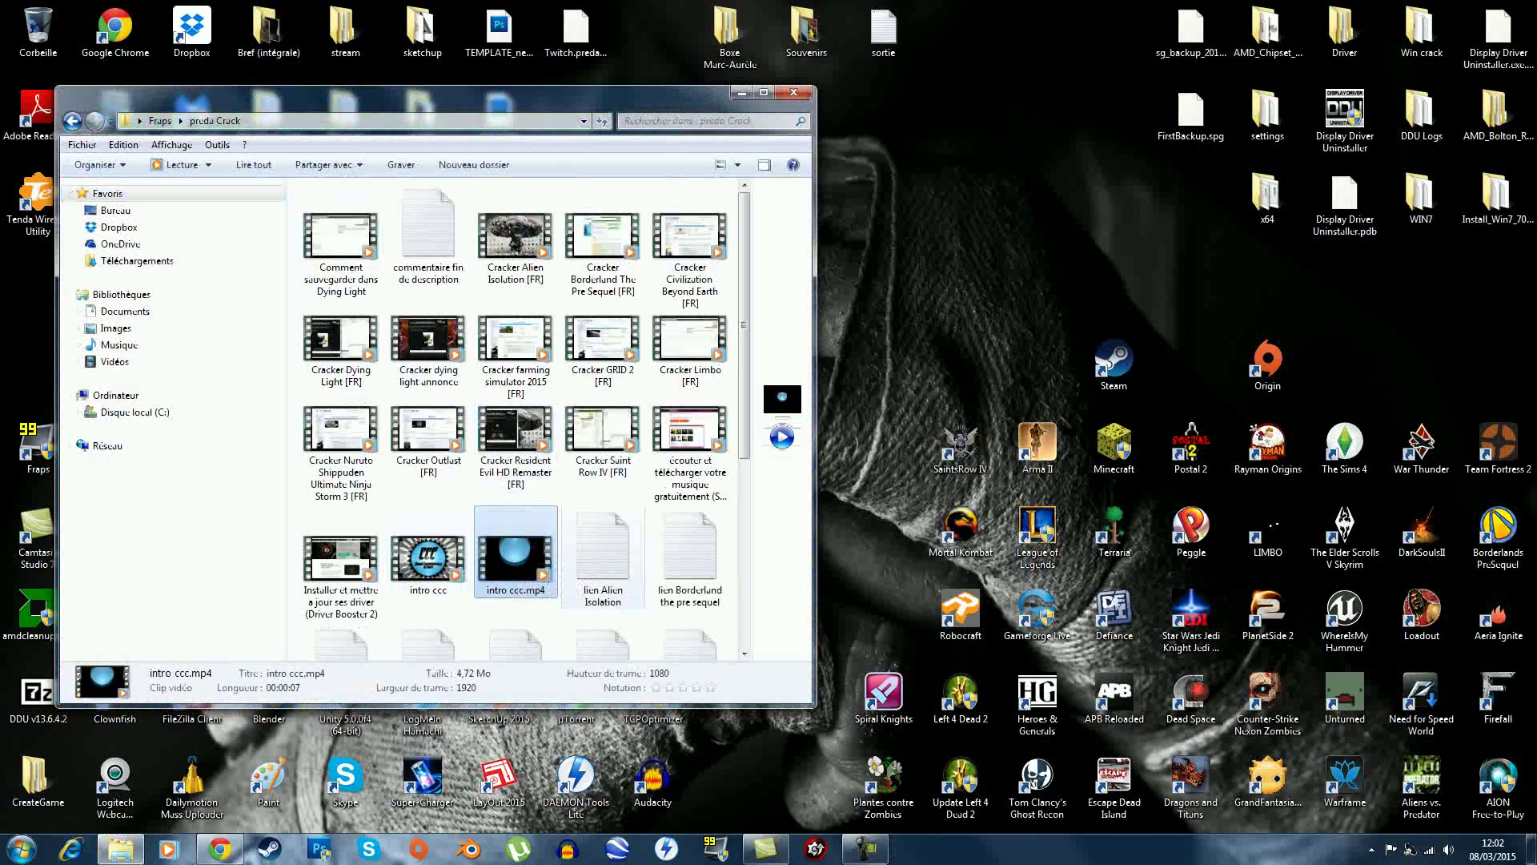
- Compare the file details of the original intro ccc video with those of the converted intro ccc.mp4 clip, and close the folder
click(436, 555)
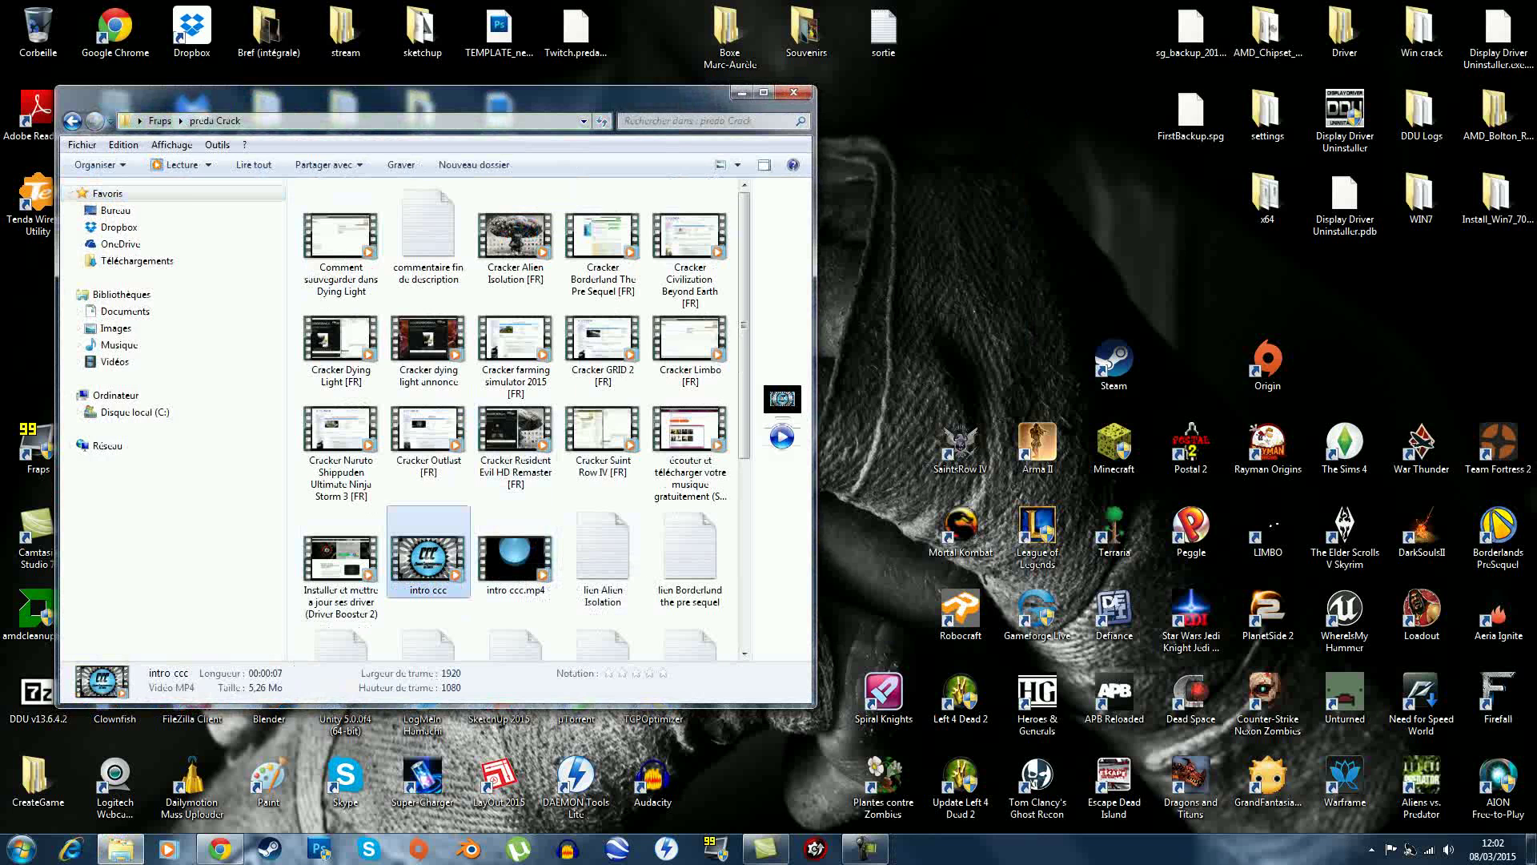
click(516, 556)
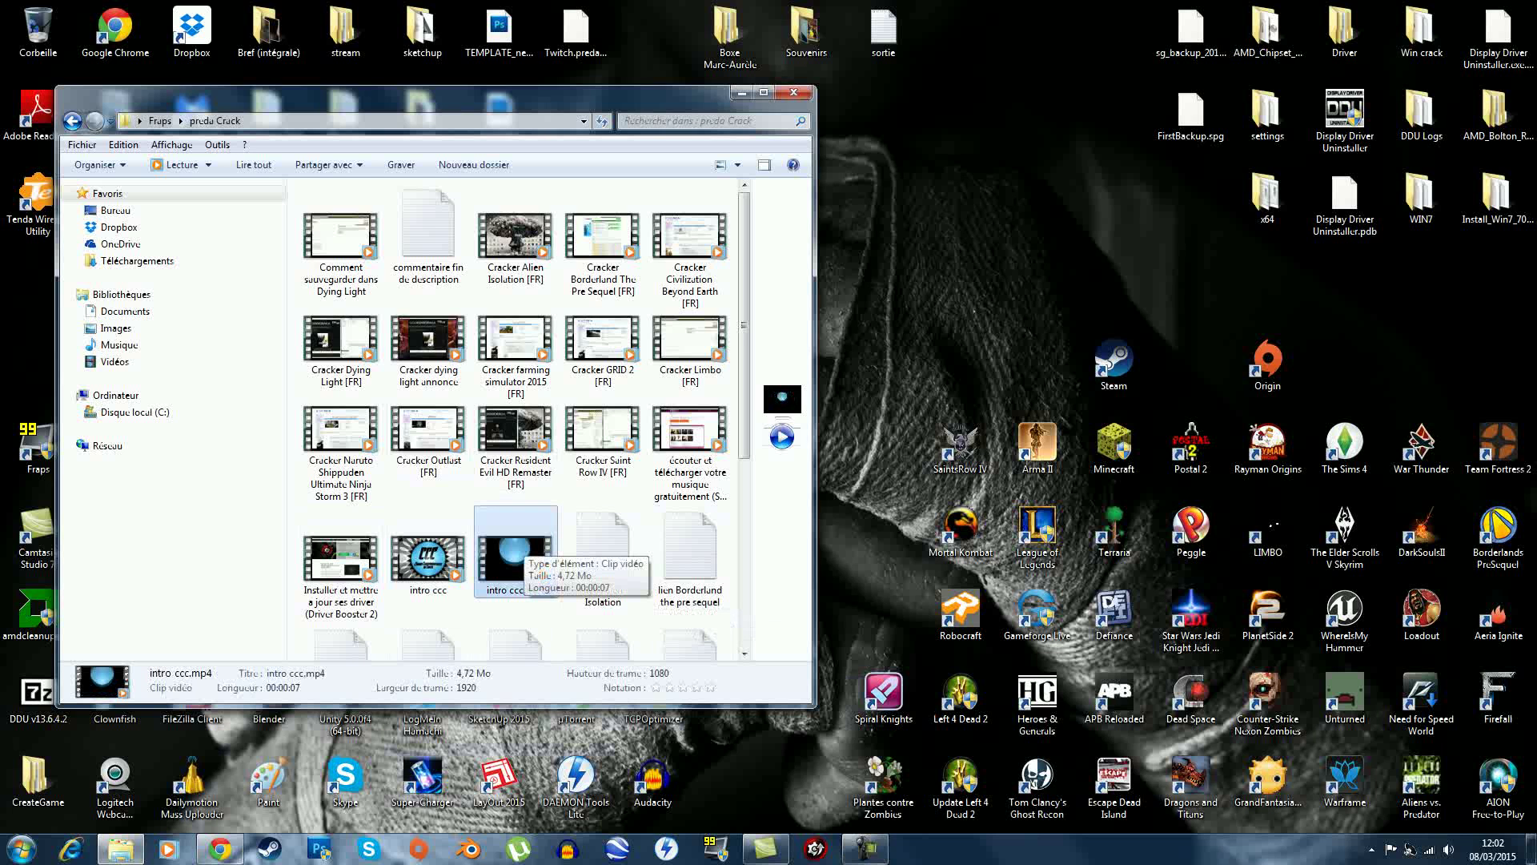
click(430, 558)
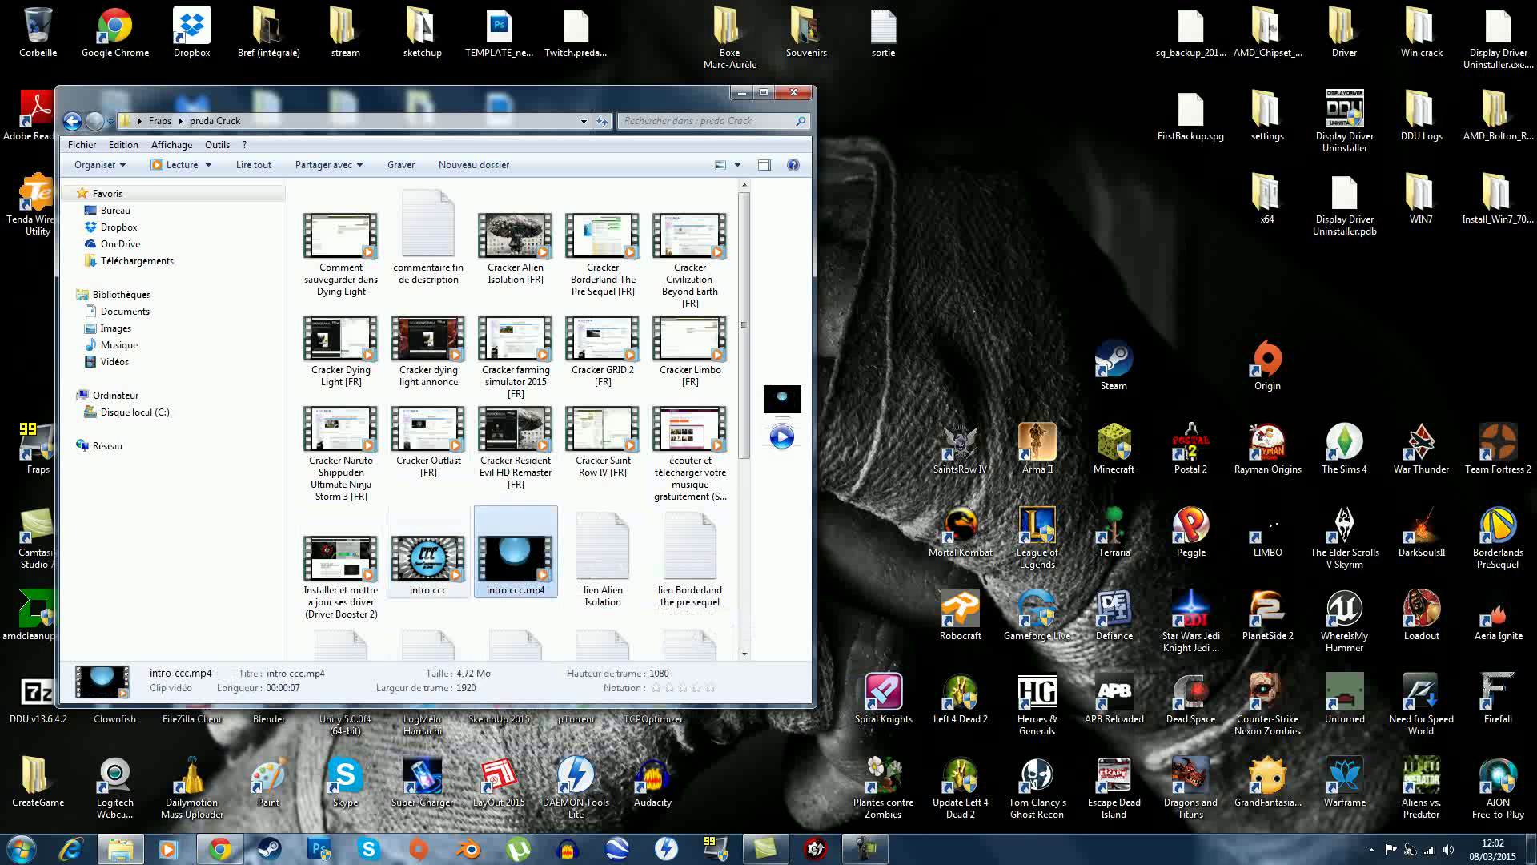
click(516, 558)
click(793, 92)
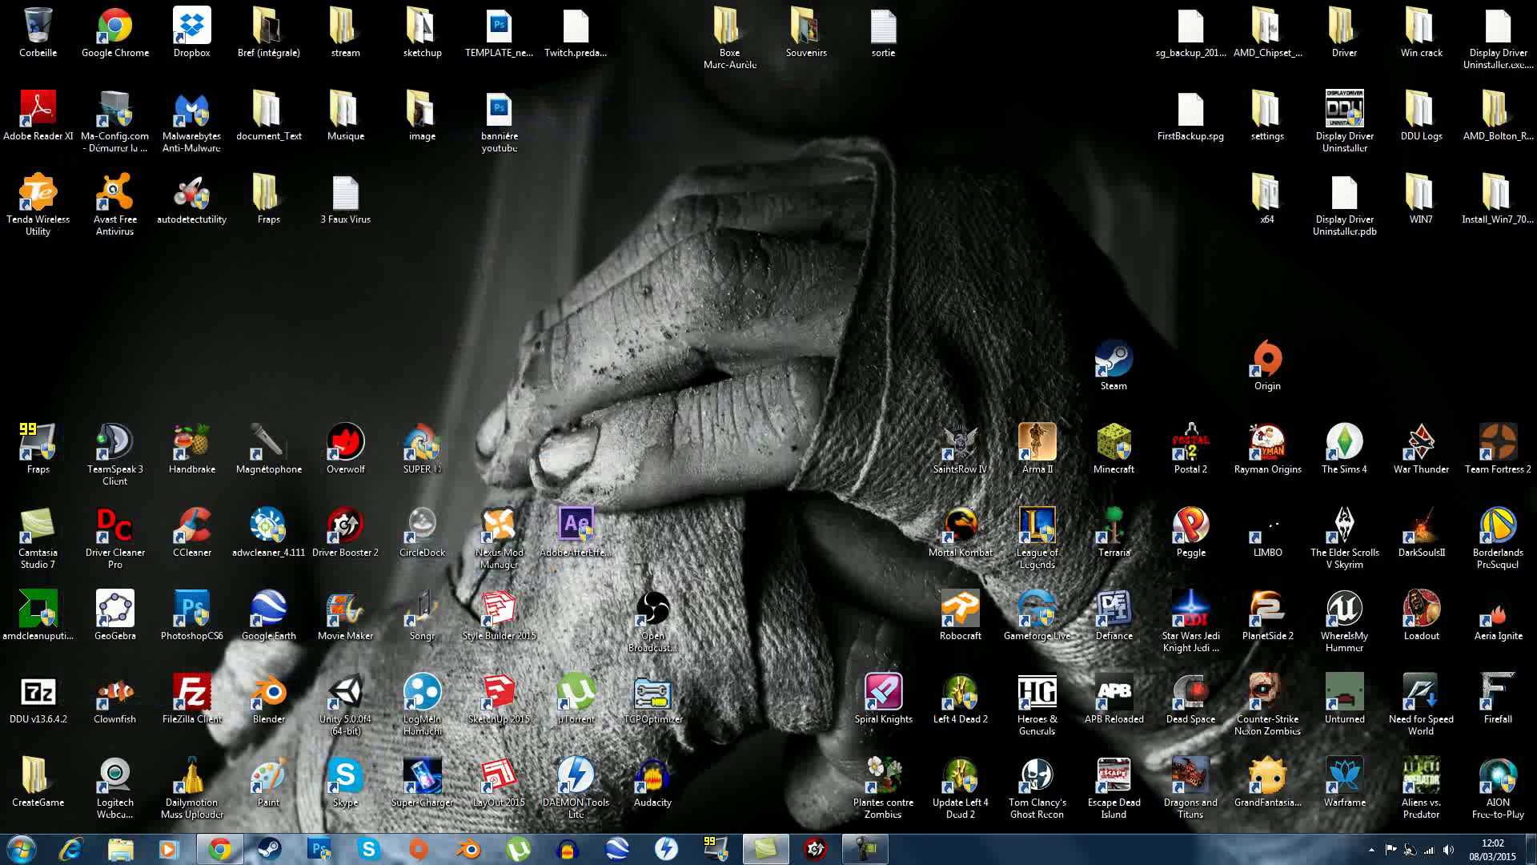
- Switch to Chrome, dismiss the downloads bar and look through the SUPER © download page from its heading to the setup file link
click(220, 848)
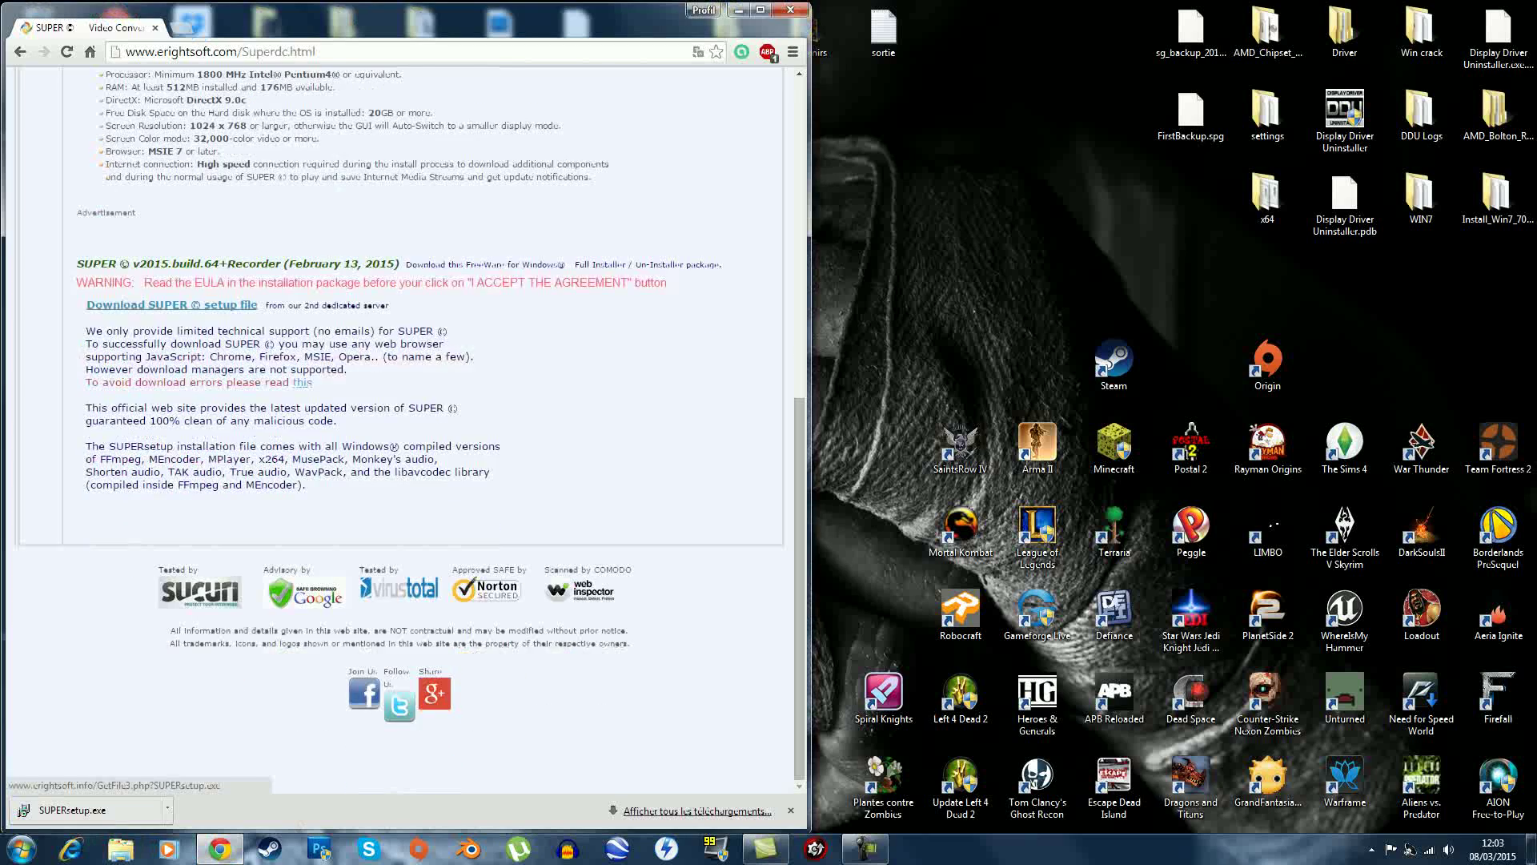
scroll(173, 626, up, 3)
click(791, 810)
scroll(791, 800, up, 3)
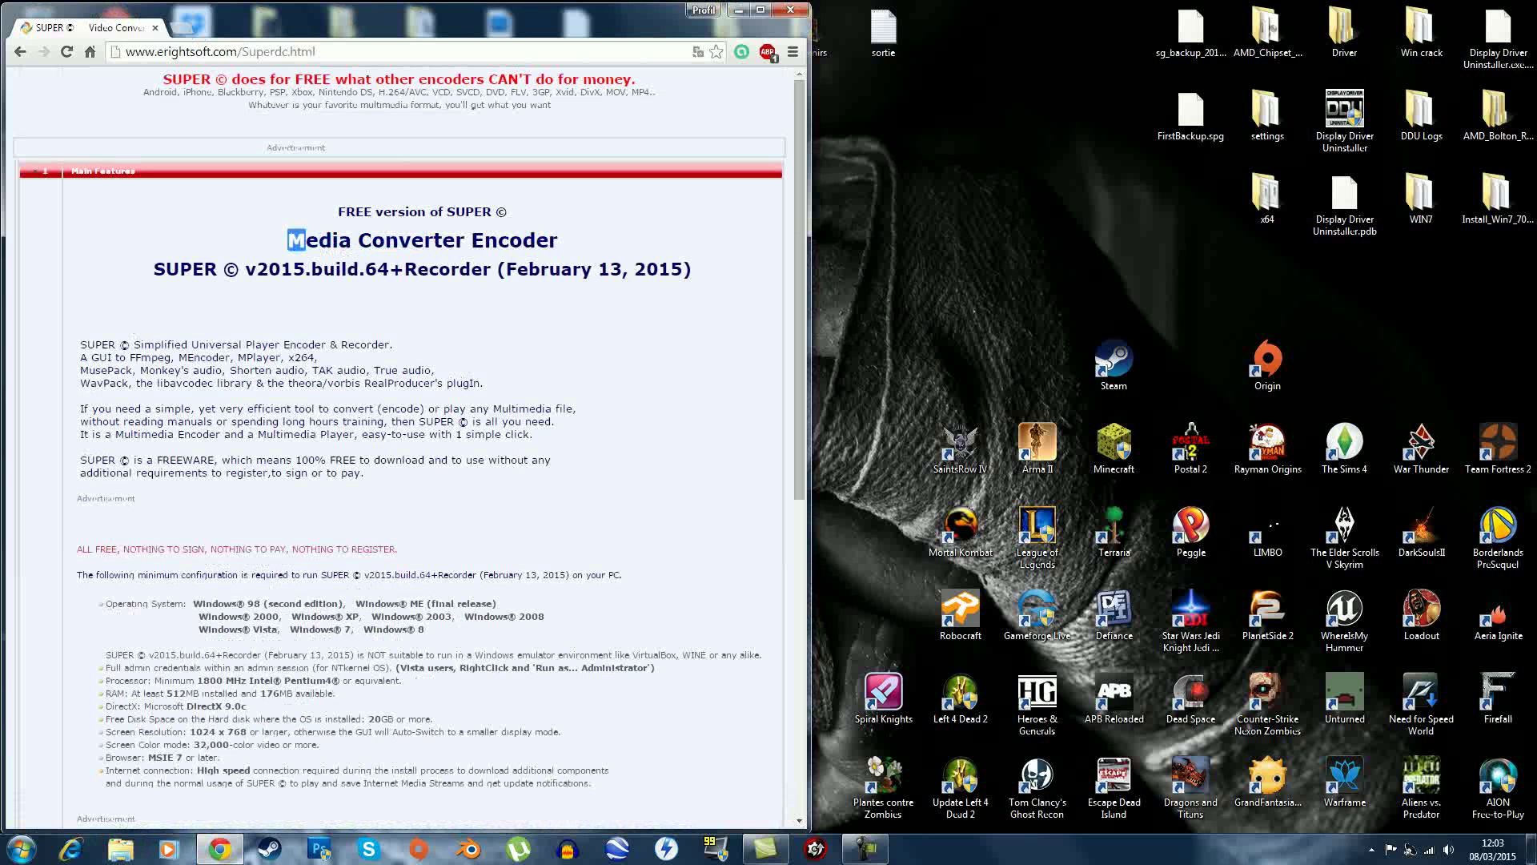
scroll(416, 244, down, 7)
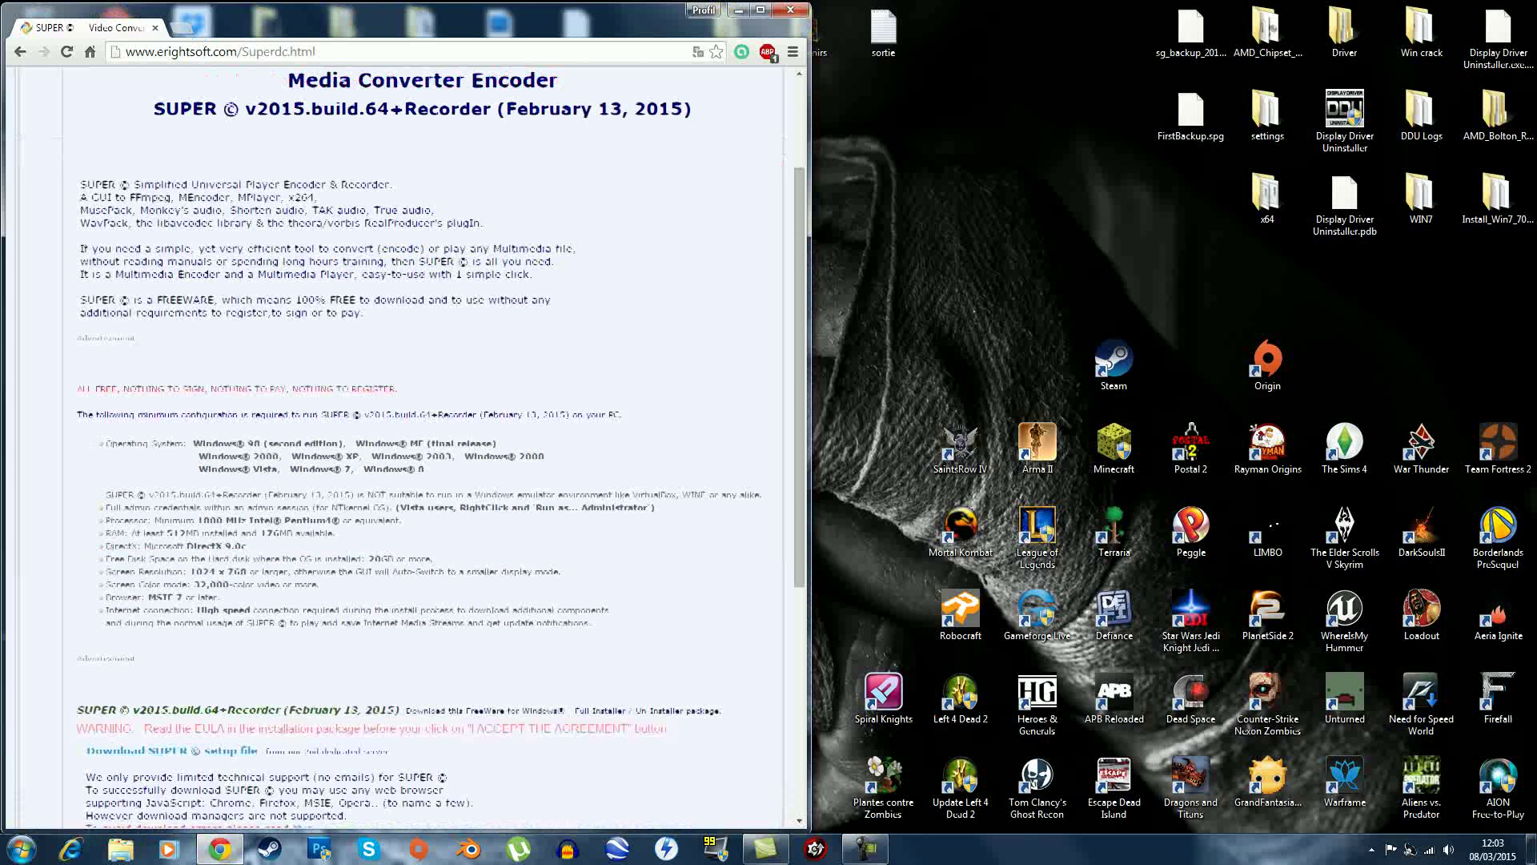
scroll(416, 244, up, 7)
drag(163, 80, 562, 120)
click(561, 107)
click(562, 120)
click(865, 849)
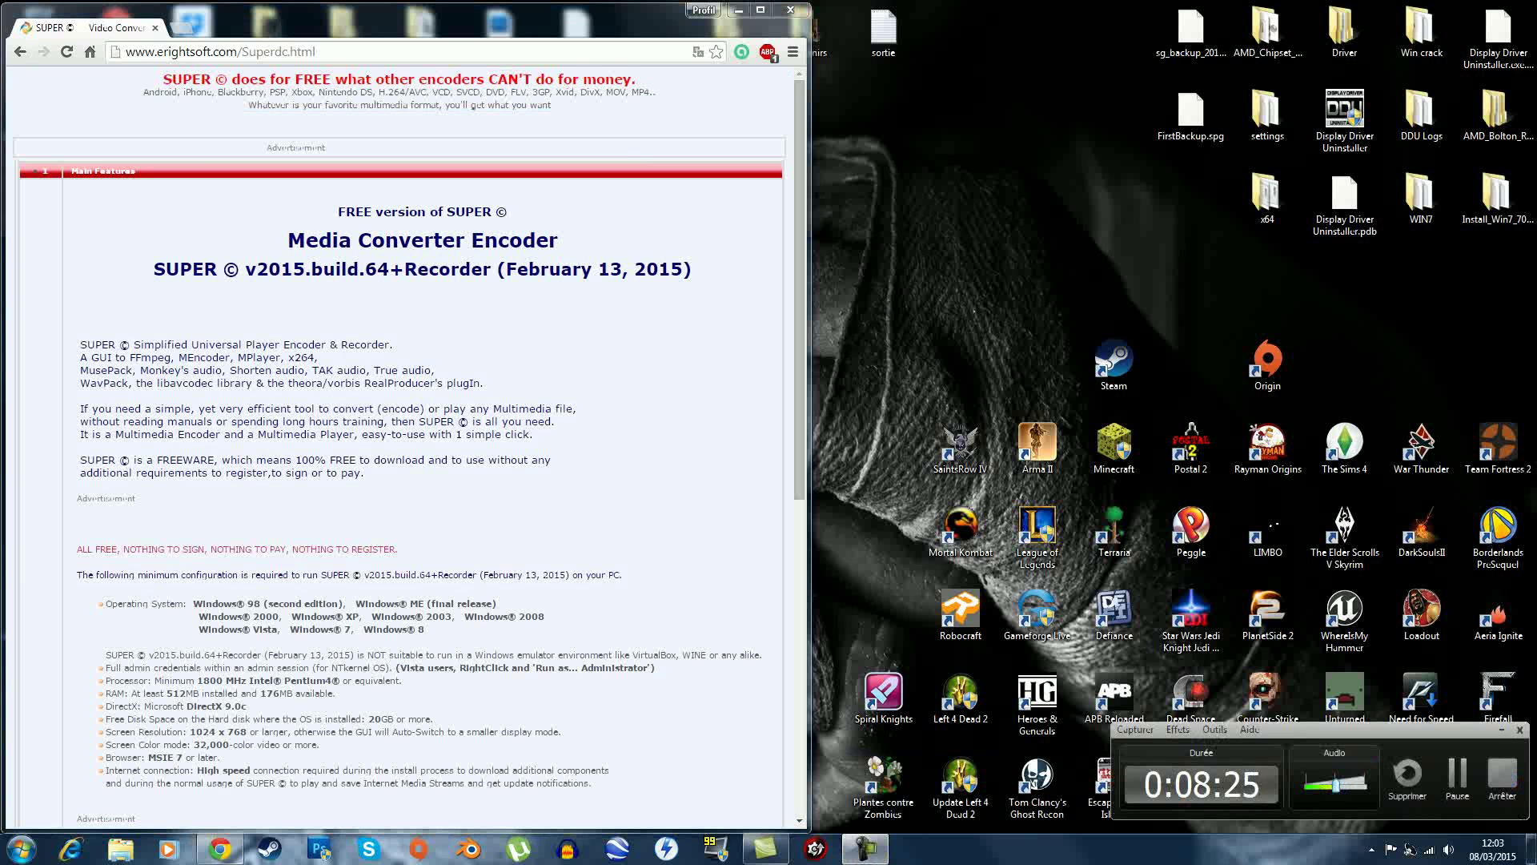